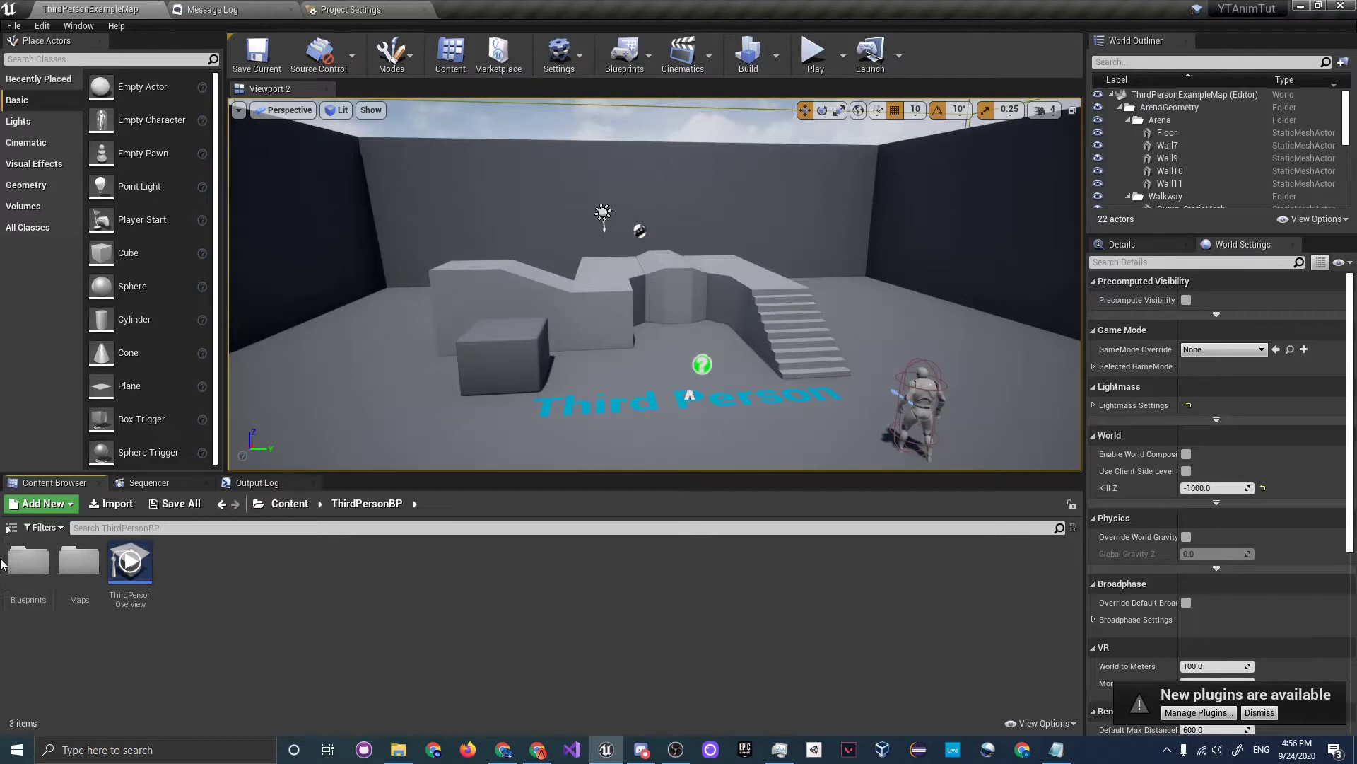
Show the folder tree beside the assets in the Content Browser.
left_click(20, 539)
left_click(11, 528)
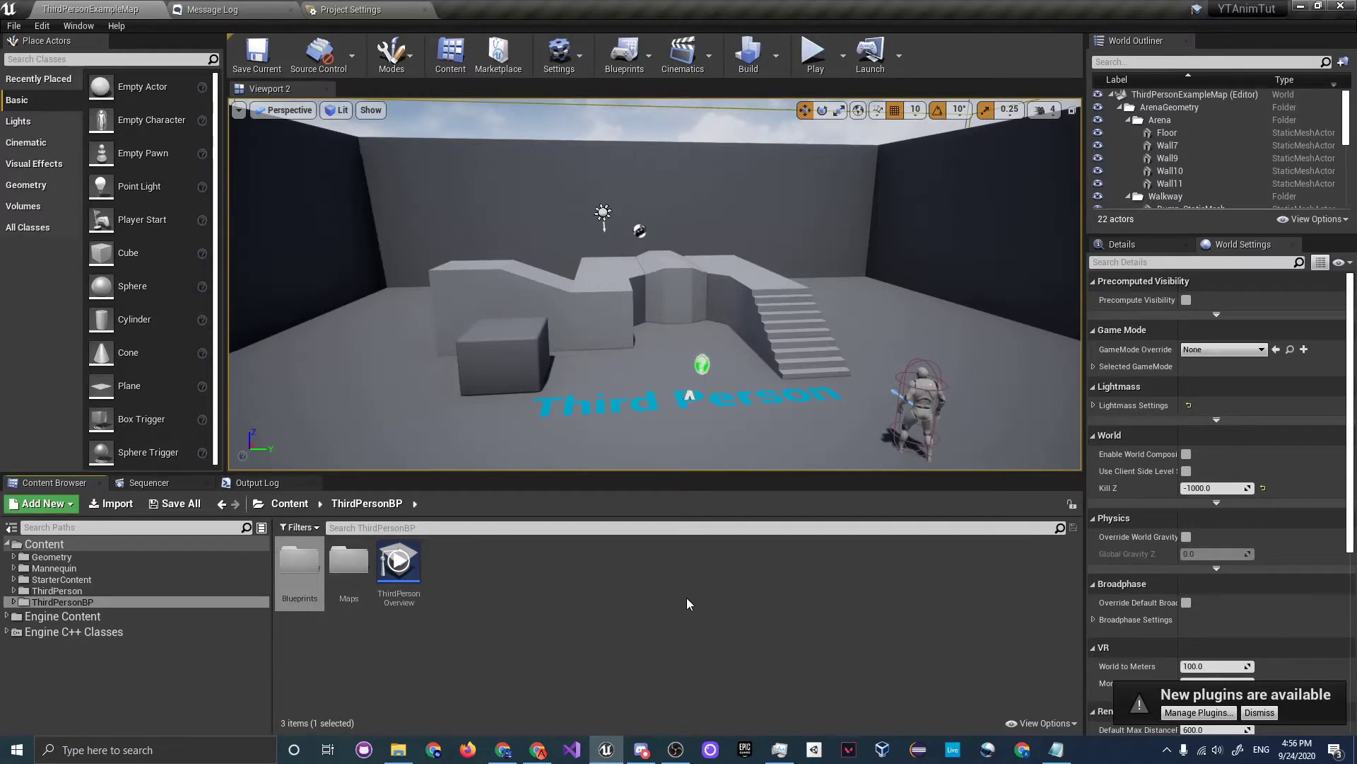
Switch to the Epic Games Launcher and find the Animation Starter Pack in the Unreal Engine library's vault.
left_click(751, 746)
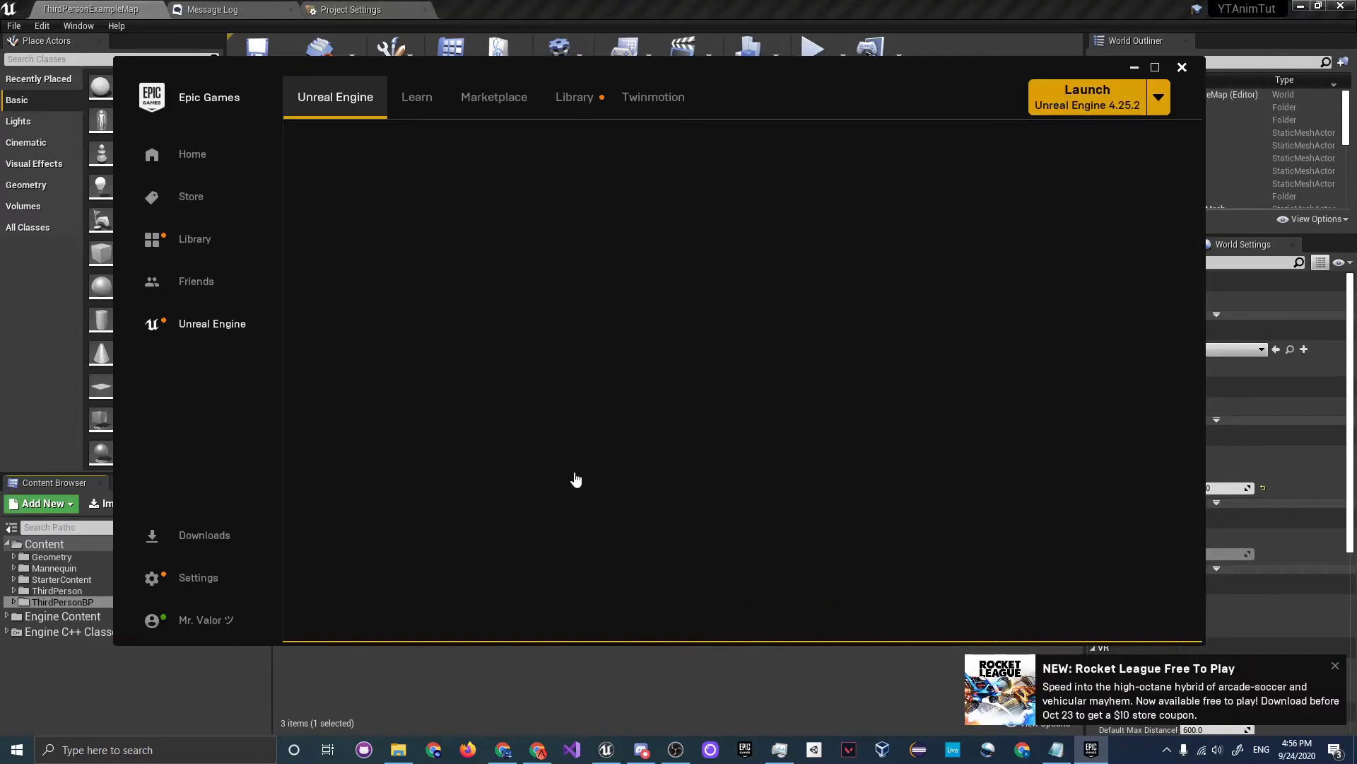
left_click(578, 102)
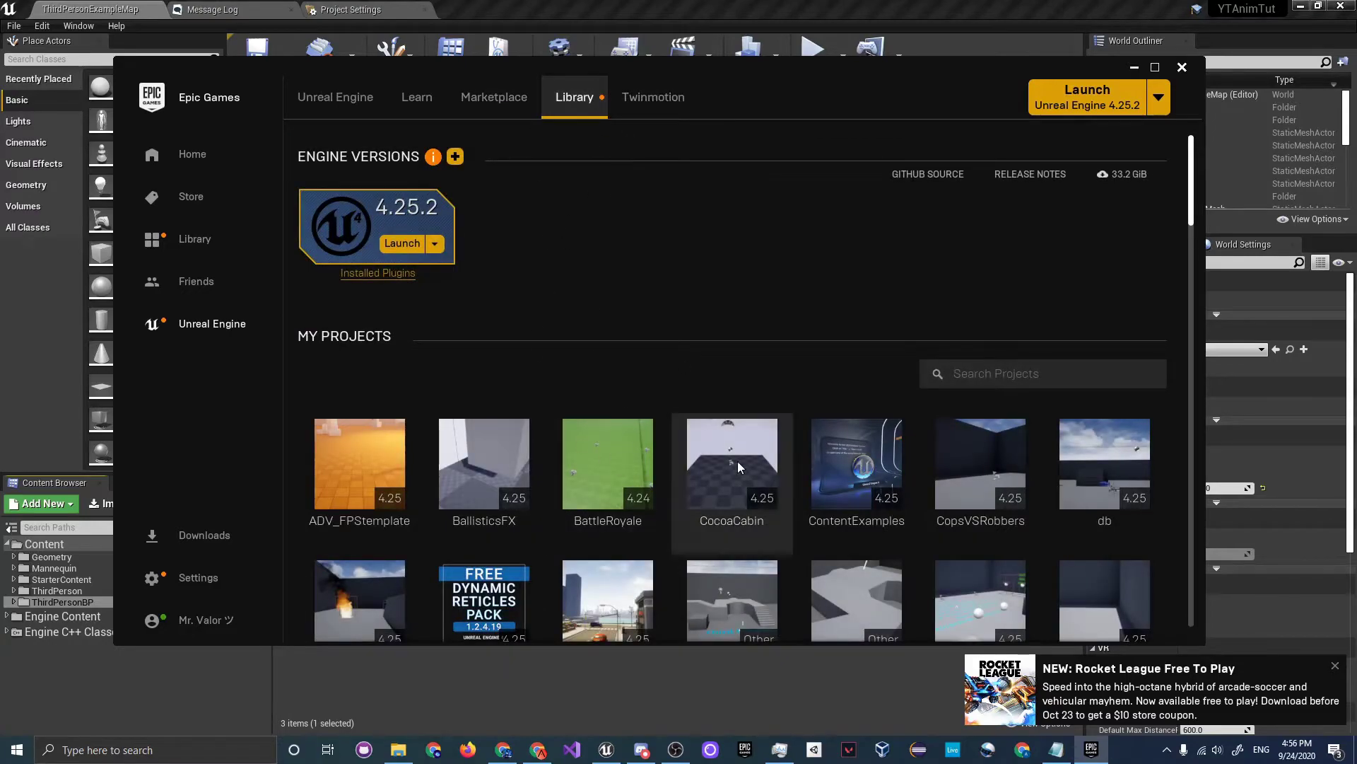
scroll(700, 446, "down", 7)
scroll(914, 399, "down", 18)
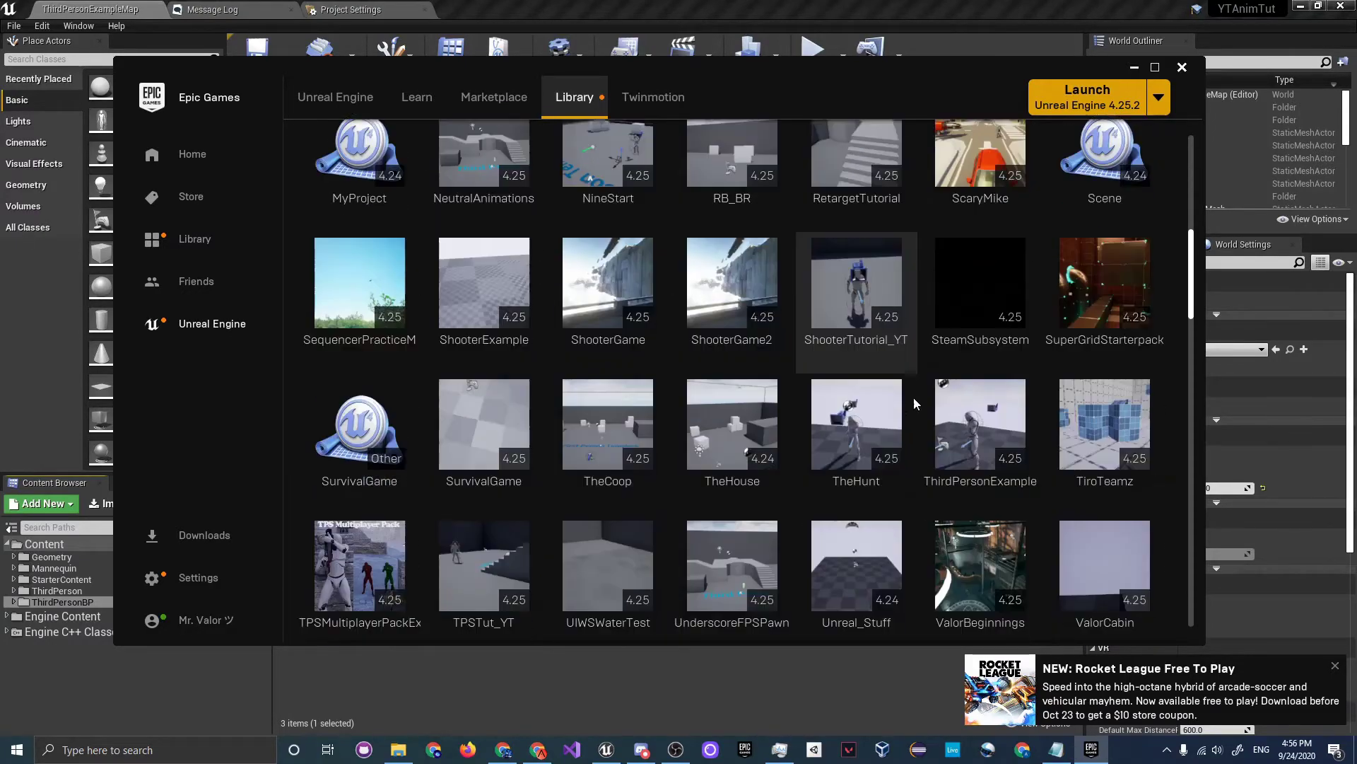
scroll(919, 408, "up", 1)
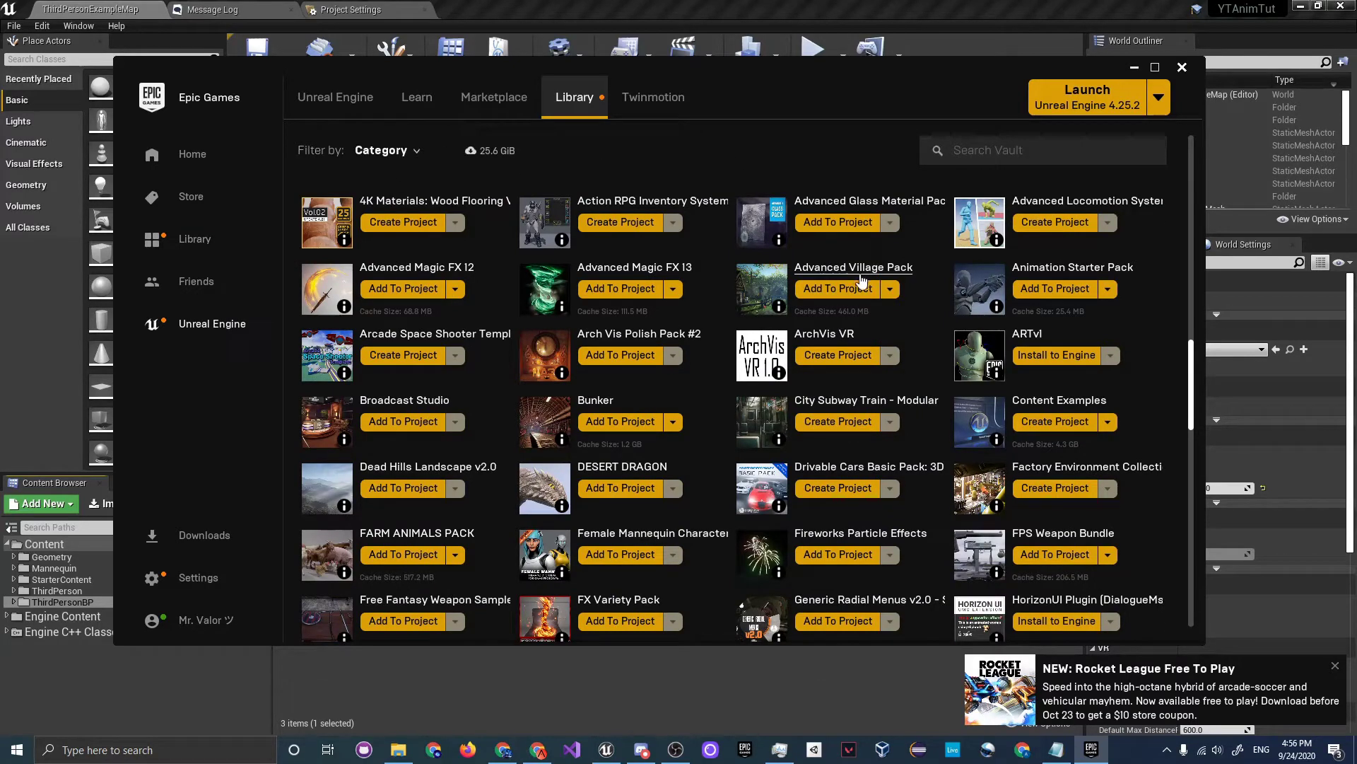
Add the Animation Starter Pack to the YTAnimTut project and close the launcher.
left_click(1083, 290)
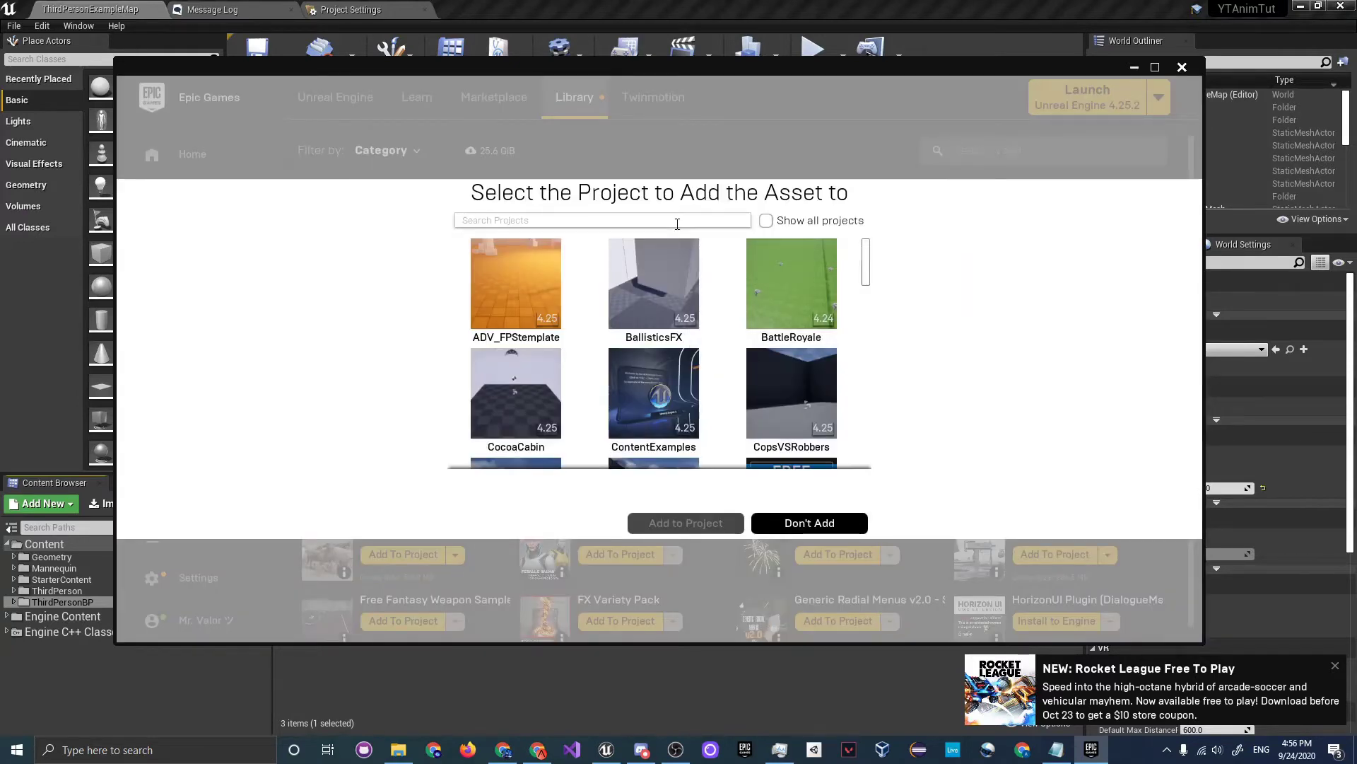
type("yt")
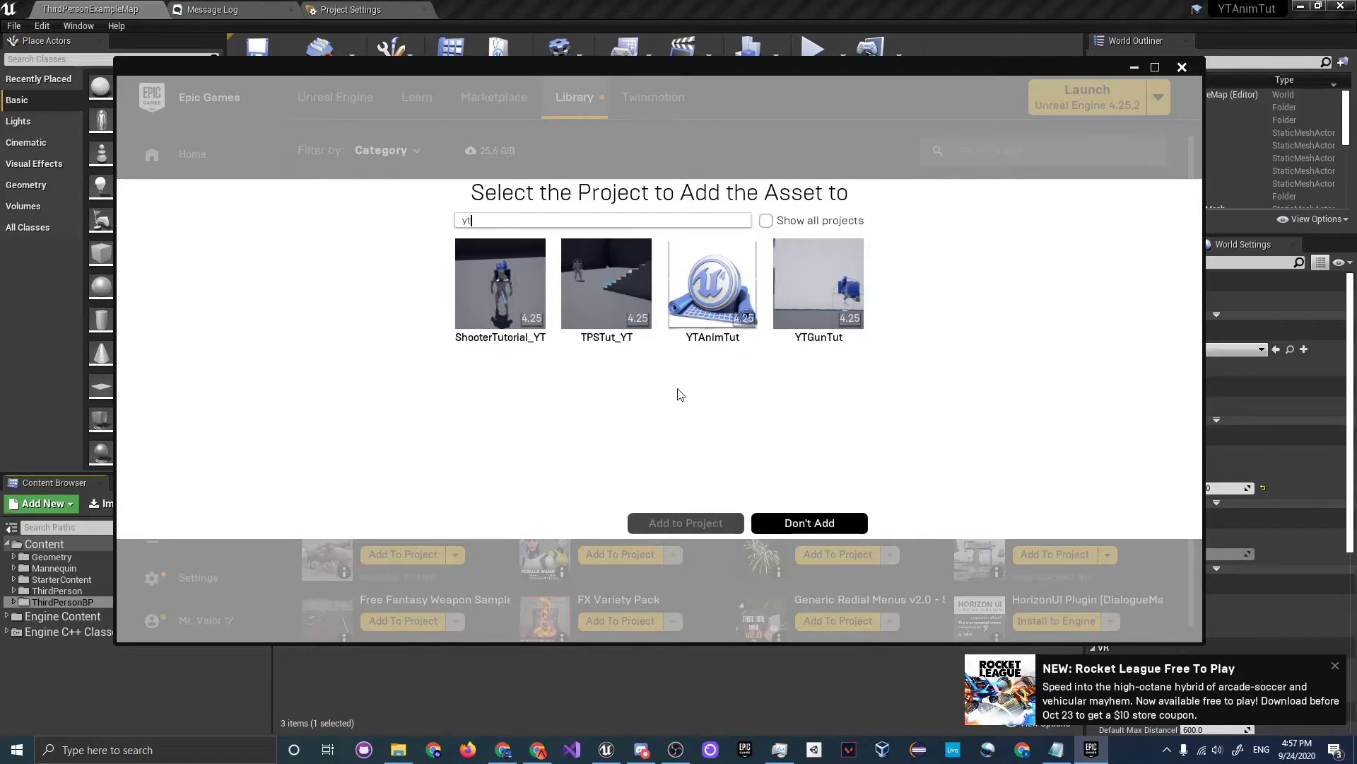
left_click(814, 307)
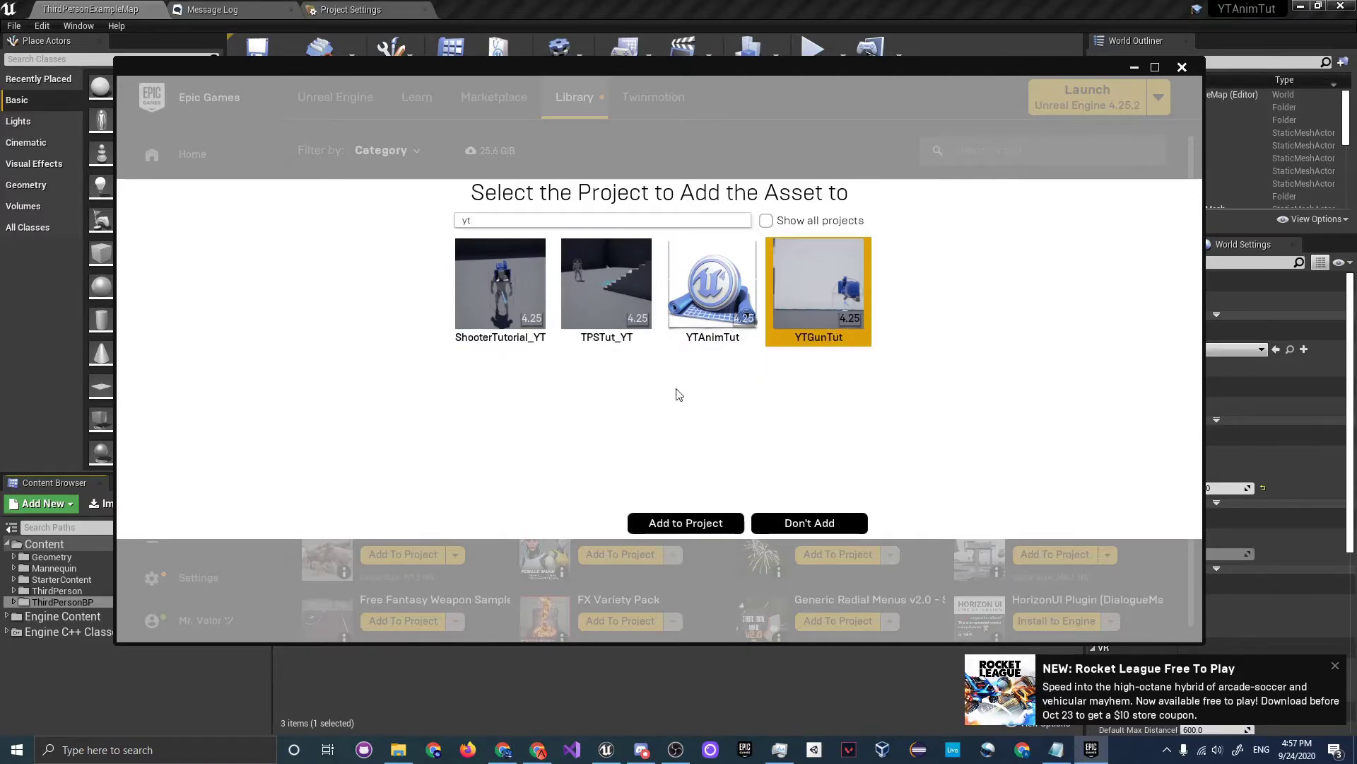
left_click(707, 311)
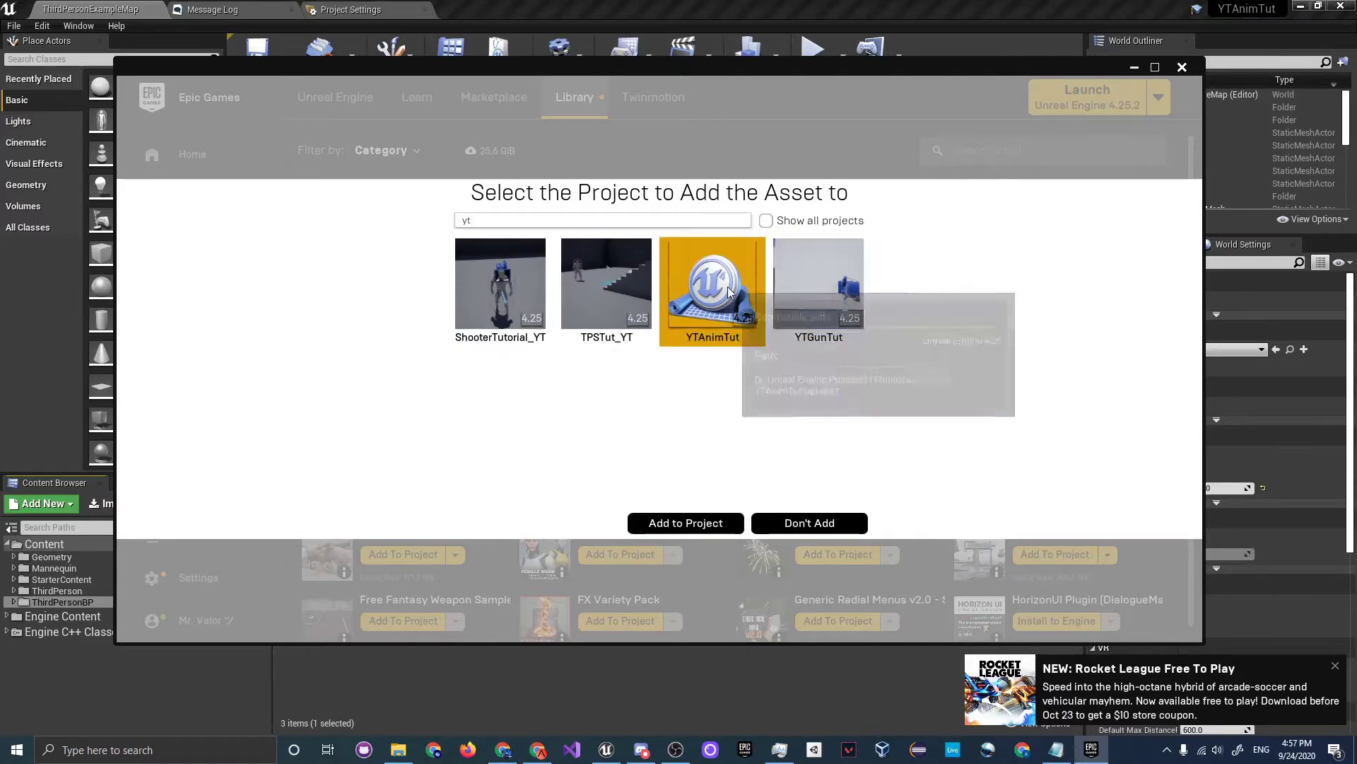
left_click(672, 523)
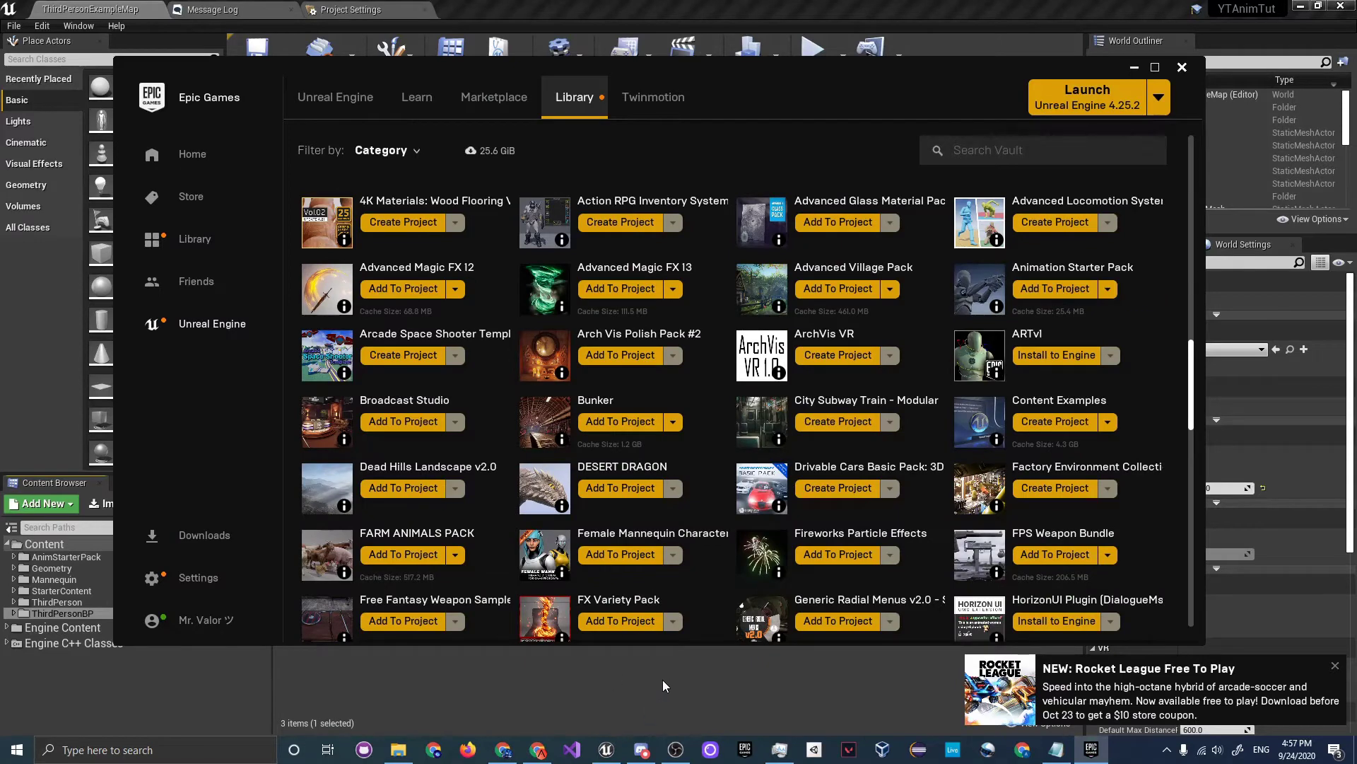
left_click(1182, 69)
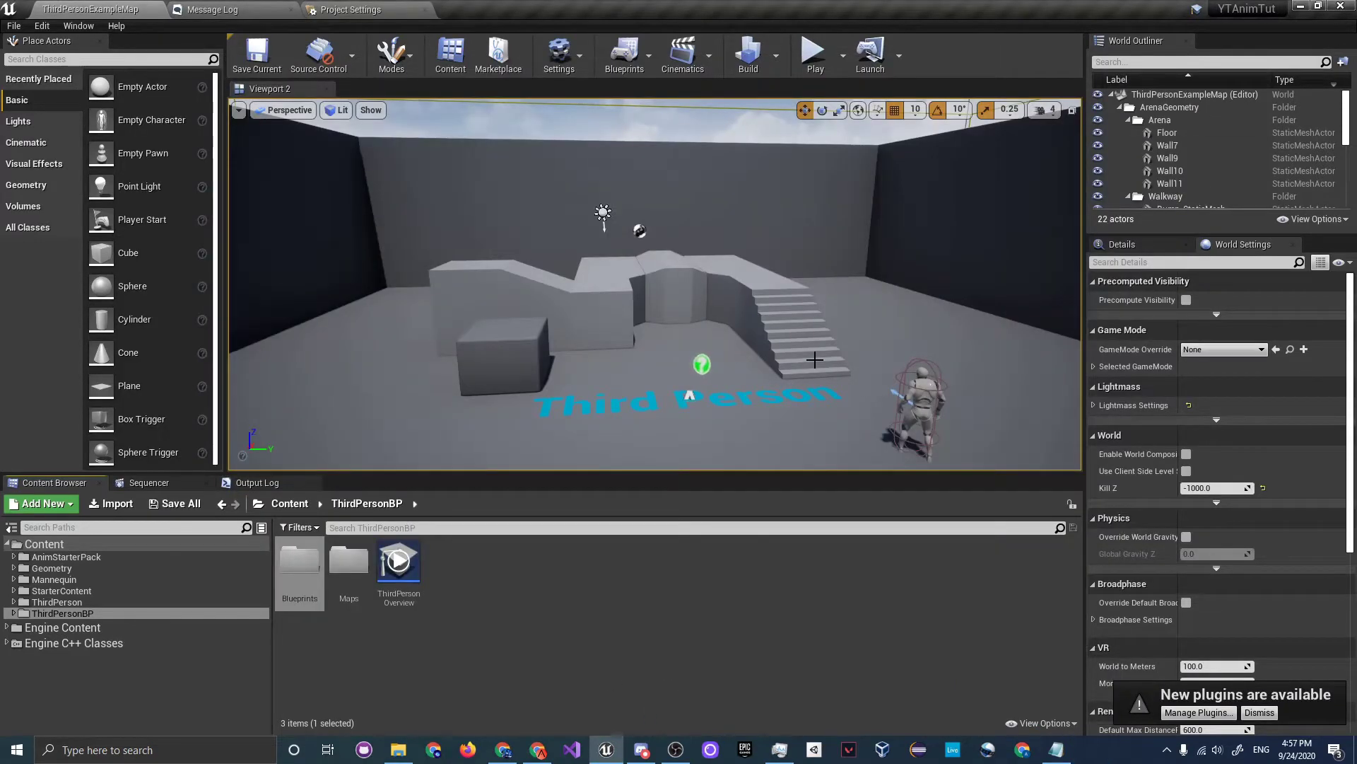
Play the level to test the default third-person character's running and jumping, and end the play session.
right_click_drag(707, 295, 318, 309)
key("s")
right_click_drag(675, 339, 647, 351)
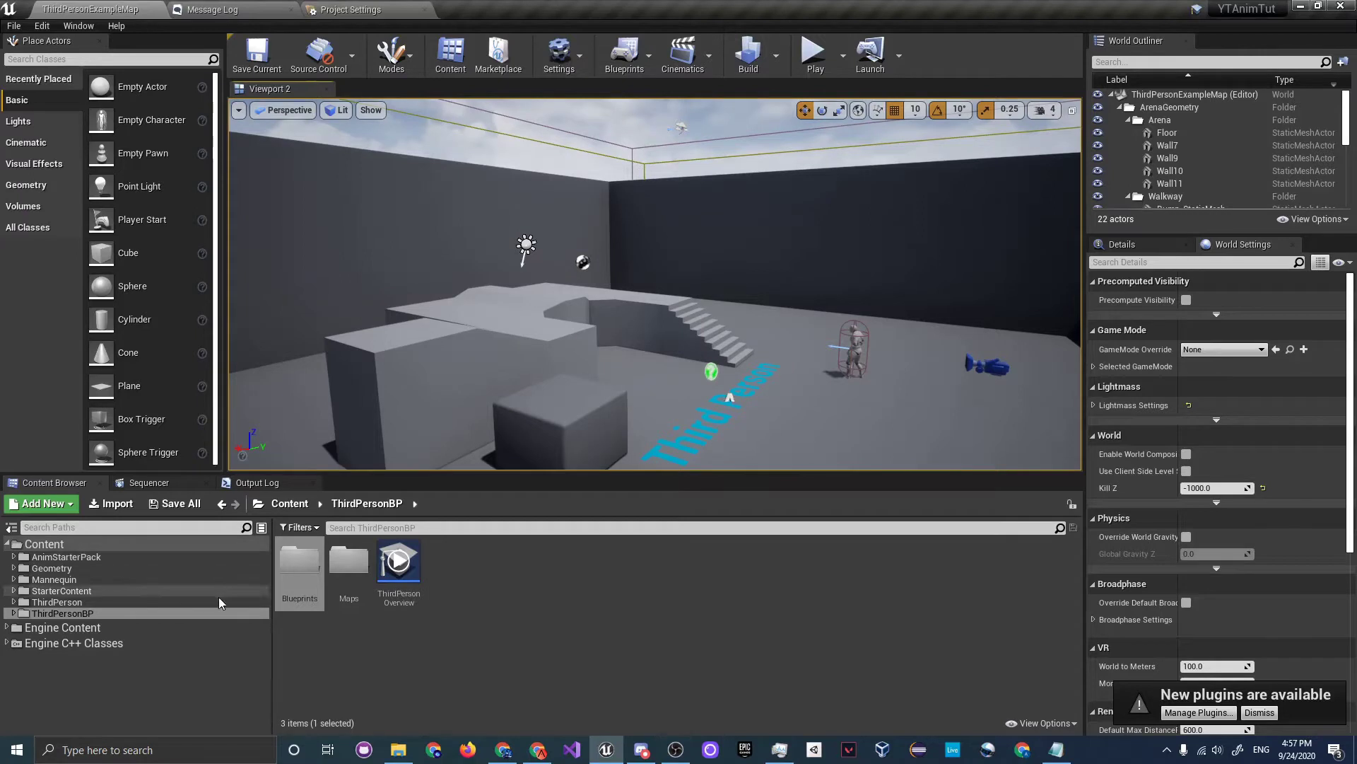
right_click_drag(551, 389, 622, 377)
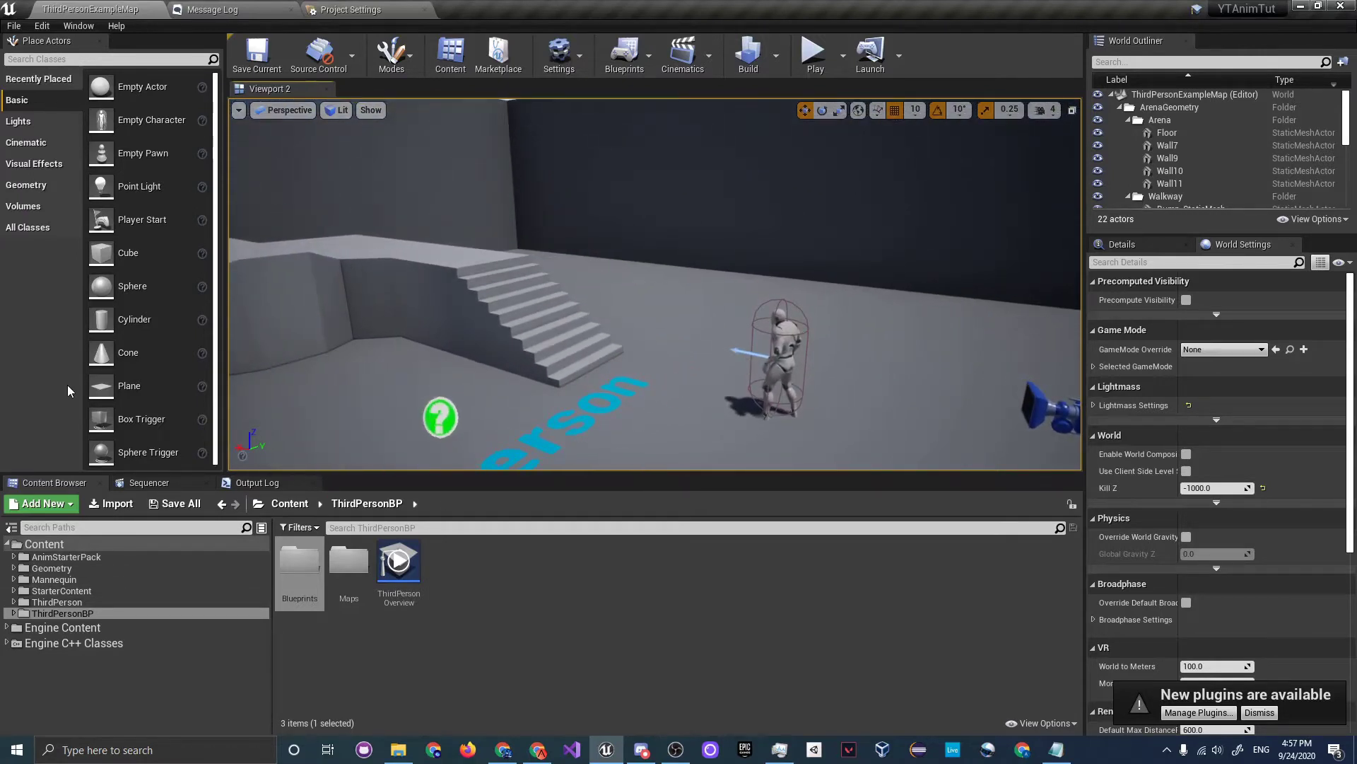
left_click(814, 55)
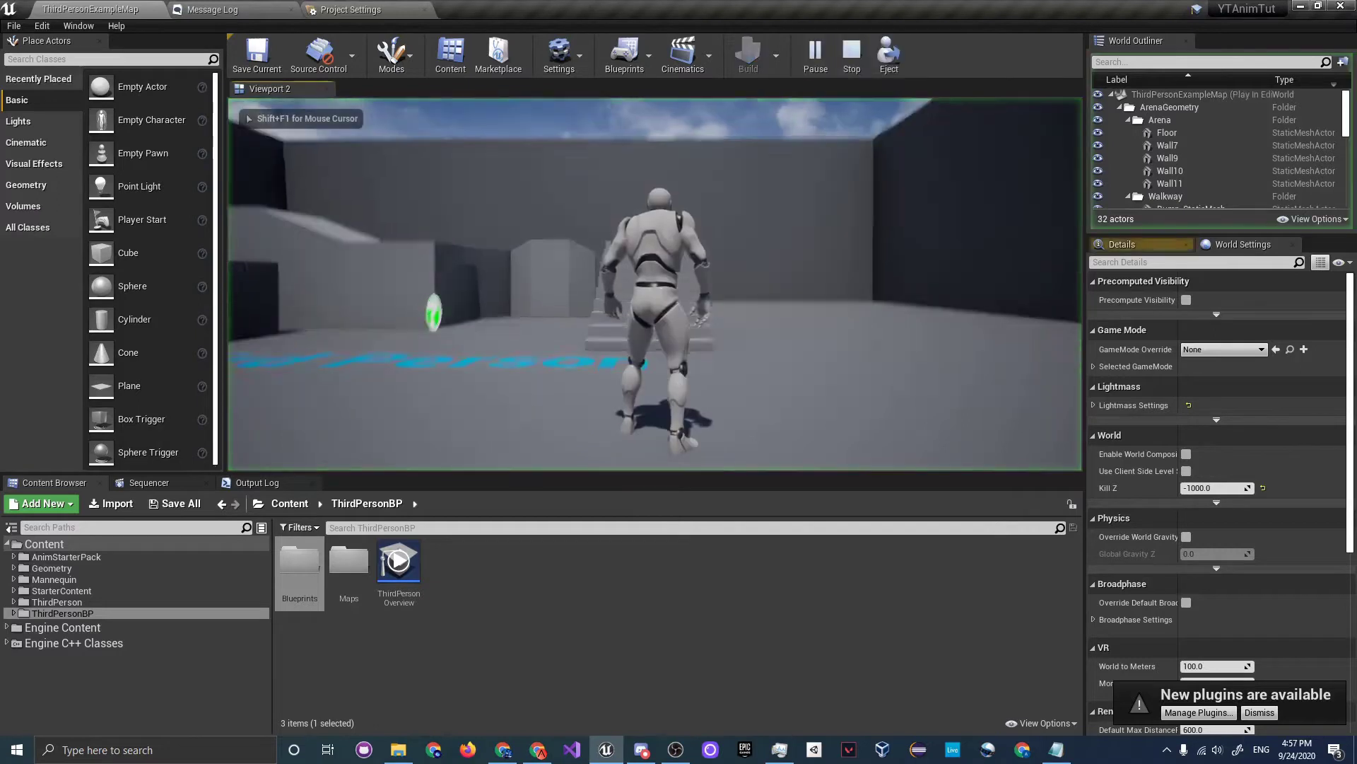
key("w")
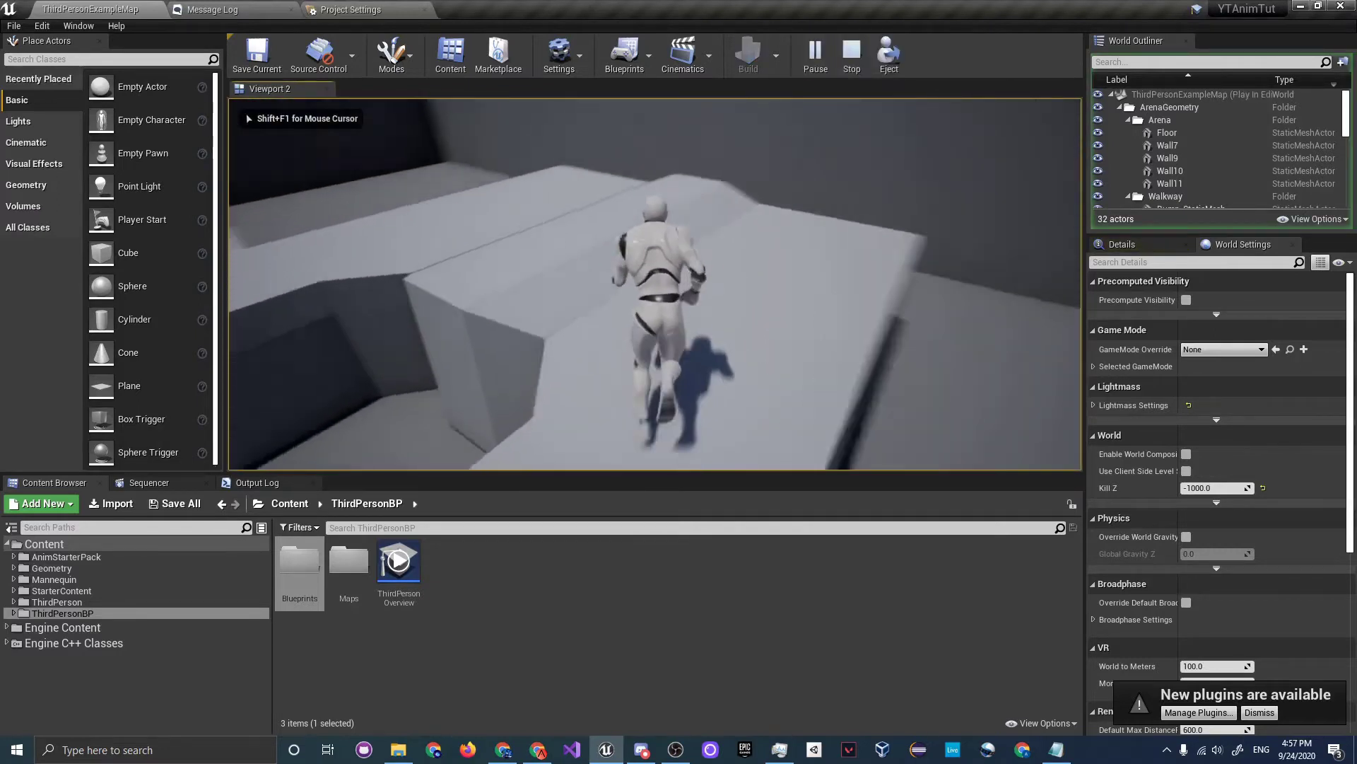
key("space")
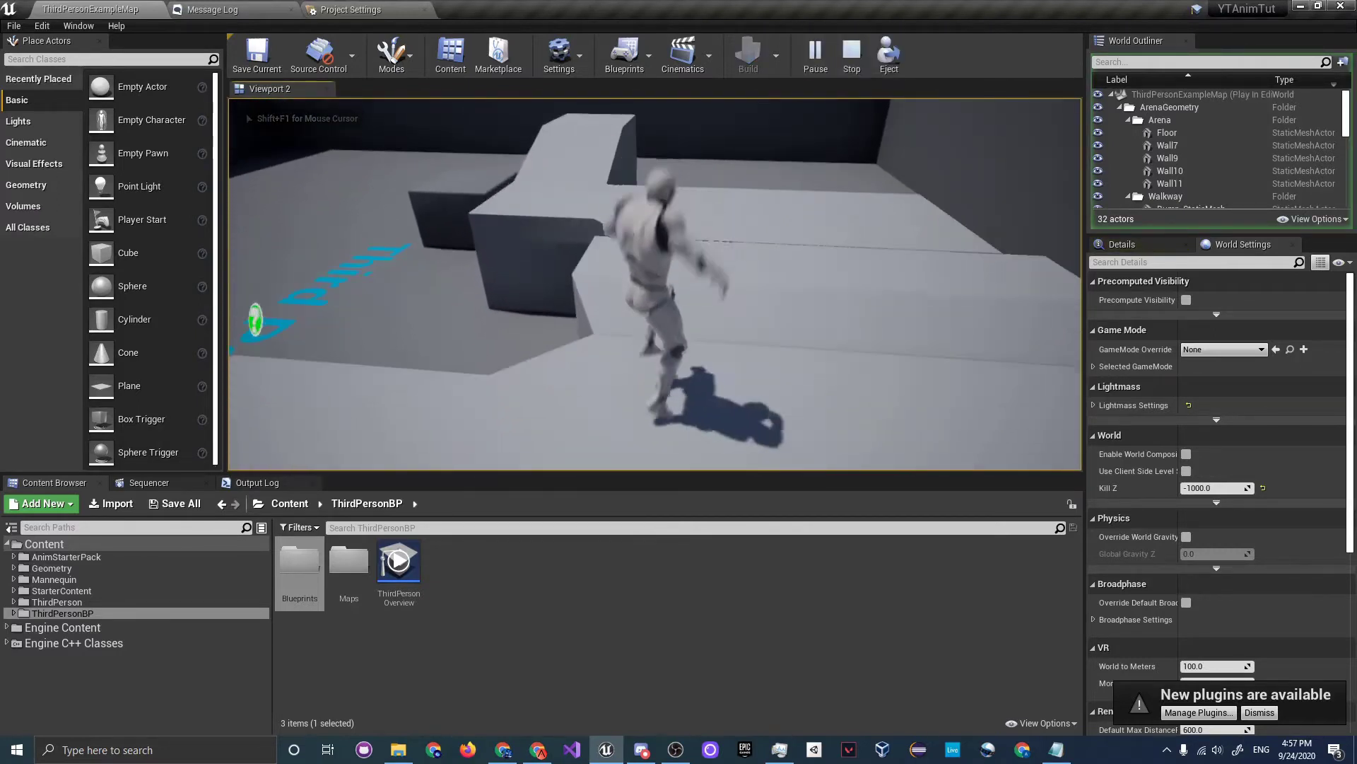
key("space")
key("w")
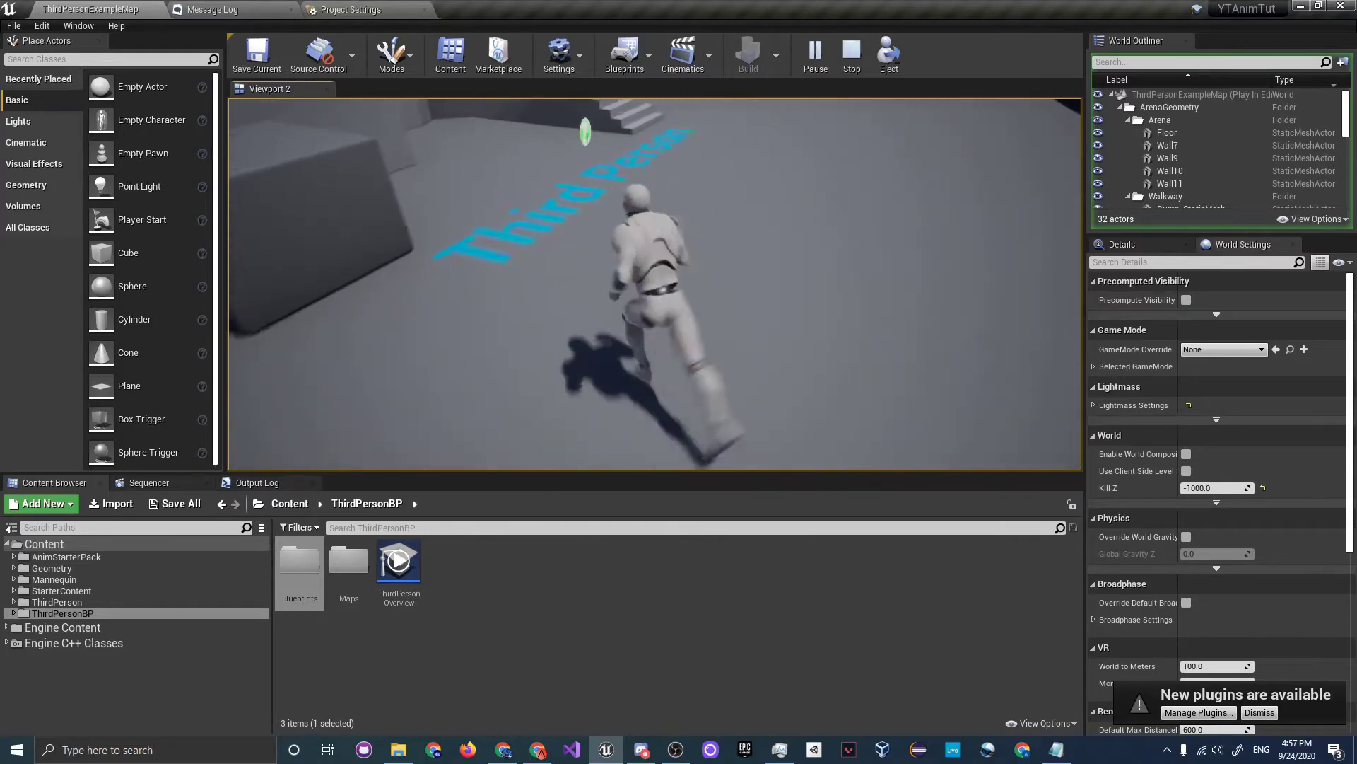
key("Escape")
Delete the default third-person character placed in the level.
left_click(54, 579)
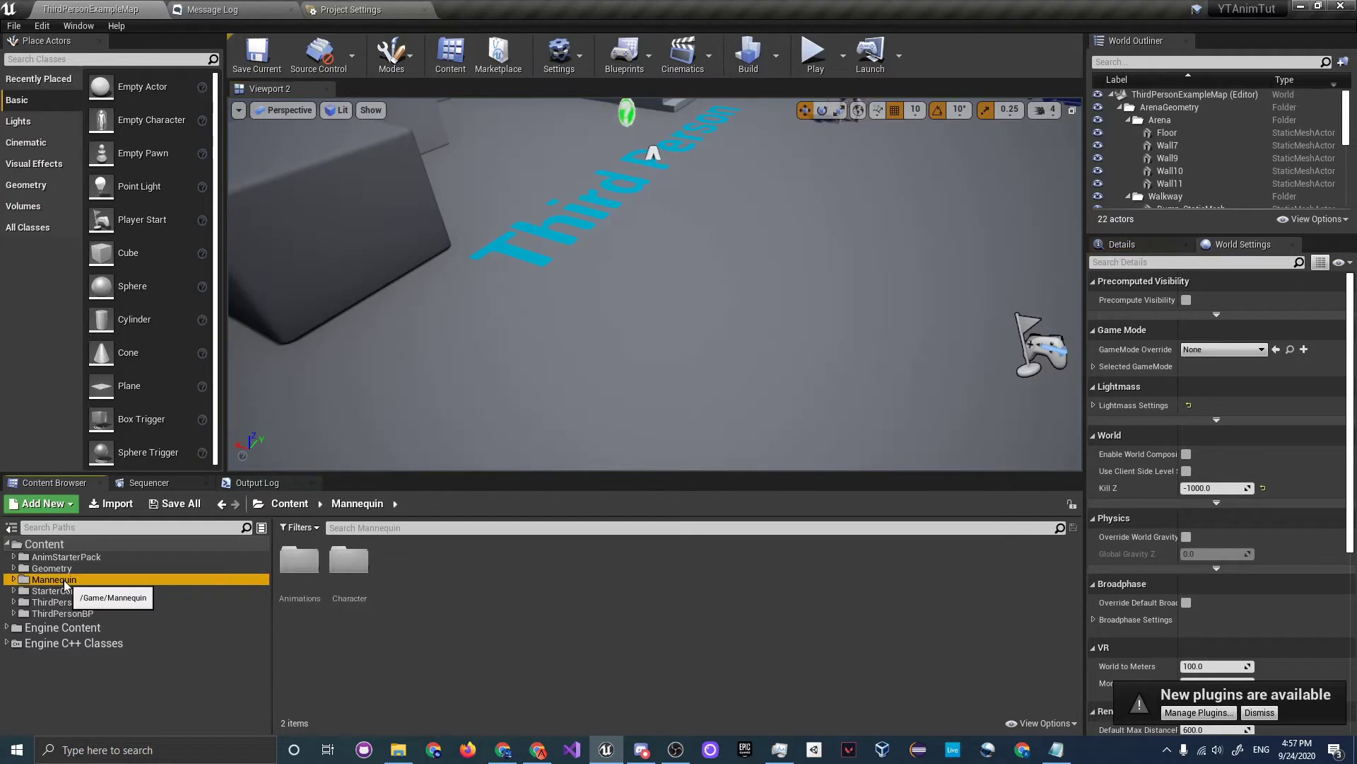
left_click(62, 613)
right_click_drag(596, 425, 418, 322)
key("w")
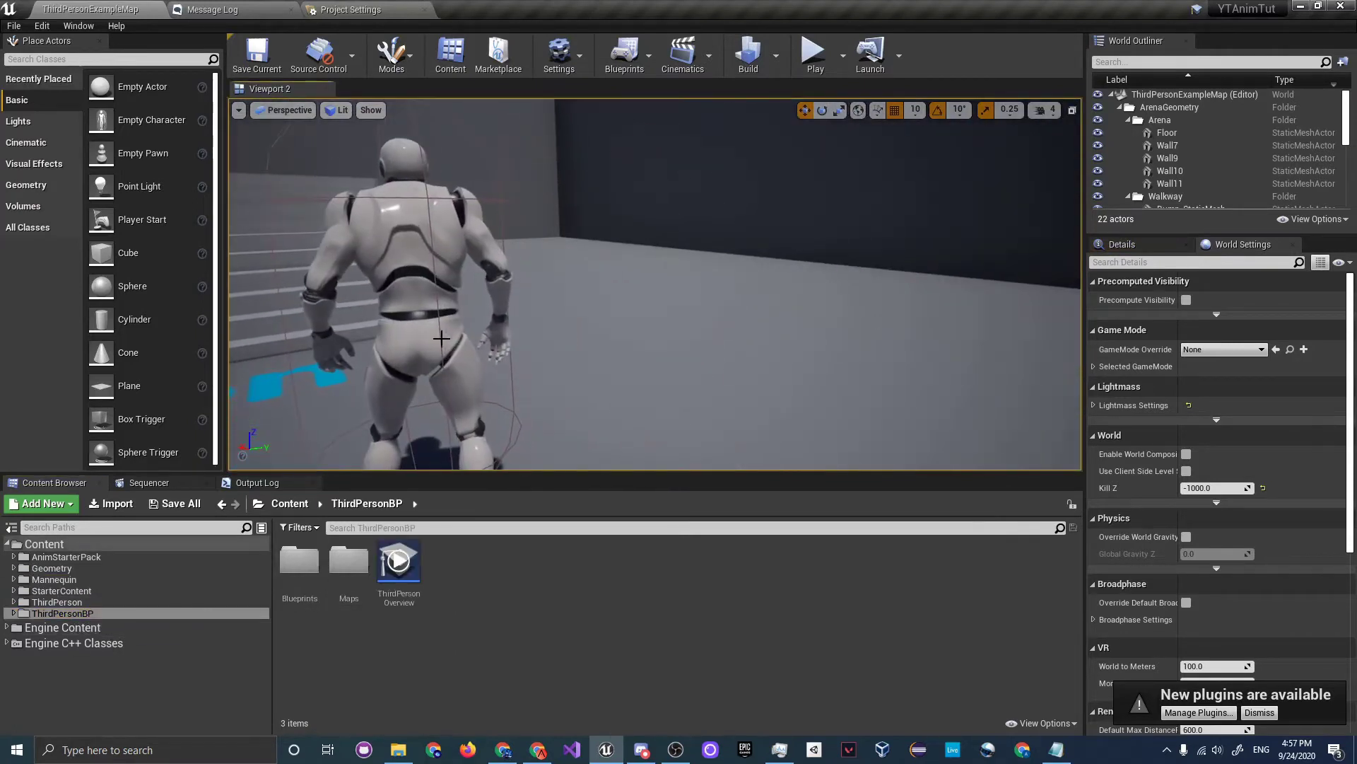
left_click(419, 322)
key("Delete")
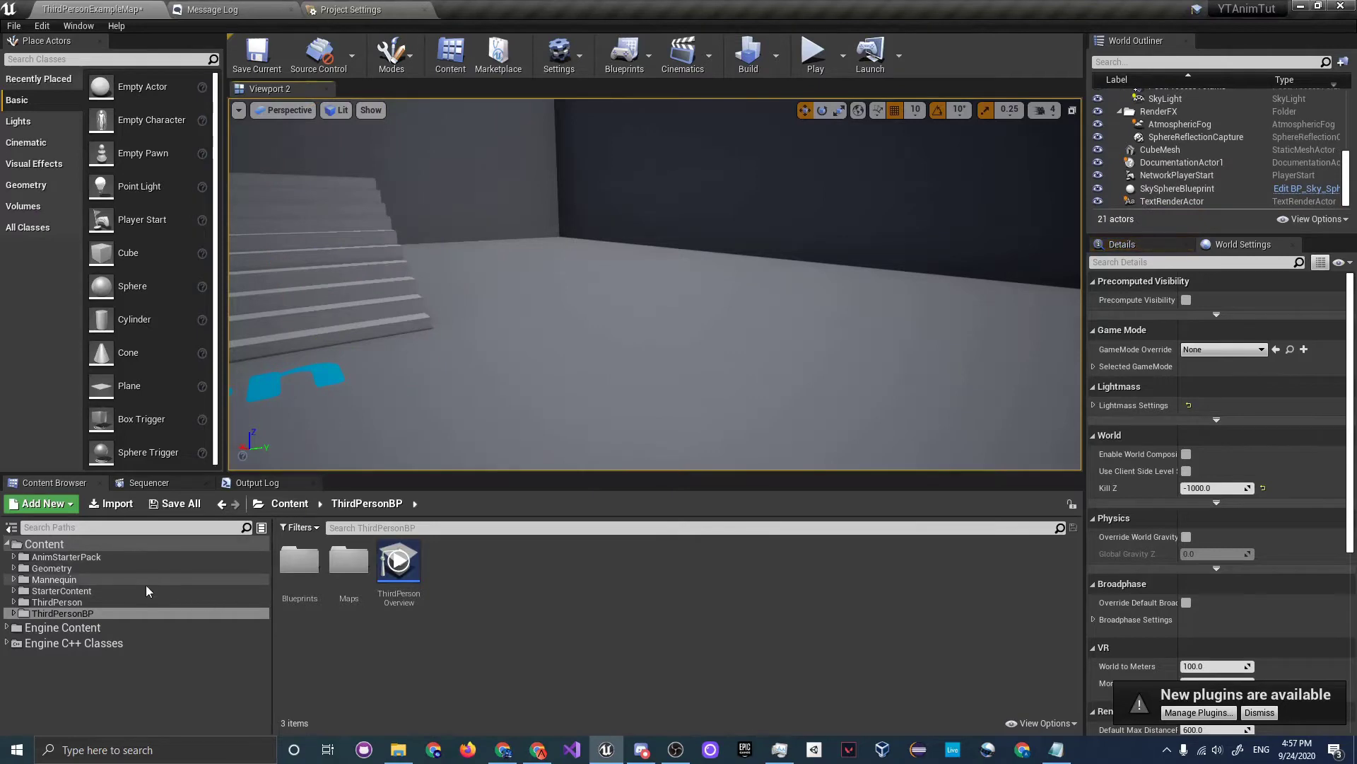
Place the Ue4ASP_Character from the AnimStarterPack folder on the arena floor near the stairs.
left_click(120, 559)
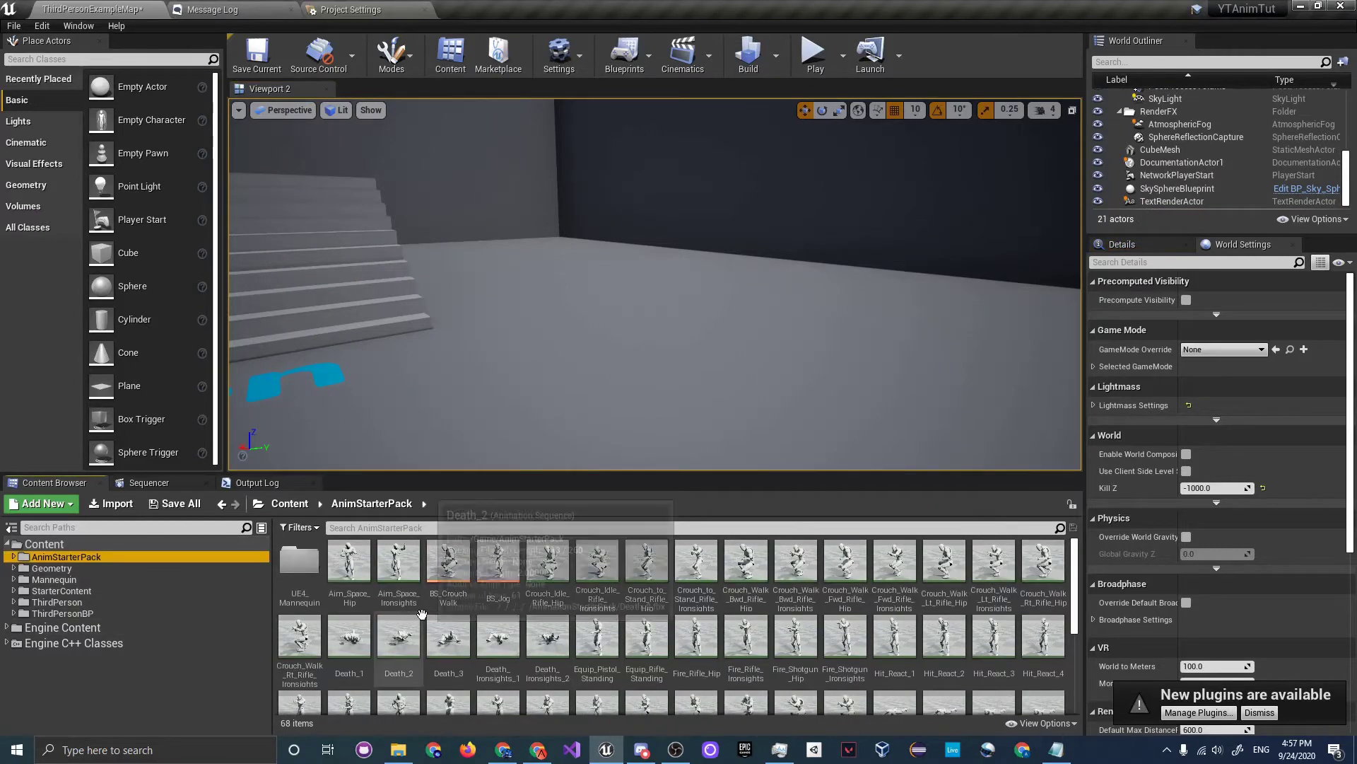
scroll(598, 644, "down", 2)
scroll(586, 640, "up", 2)
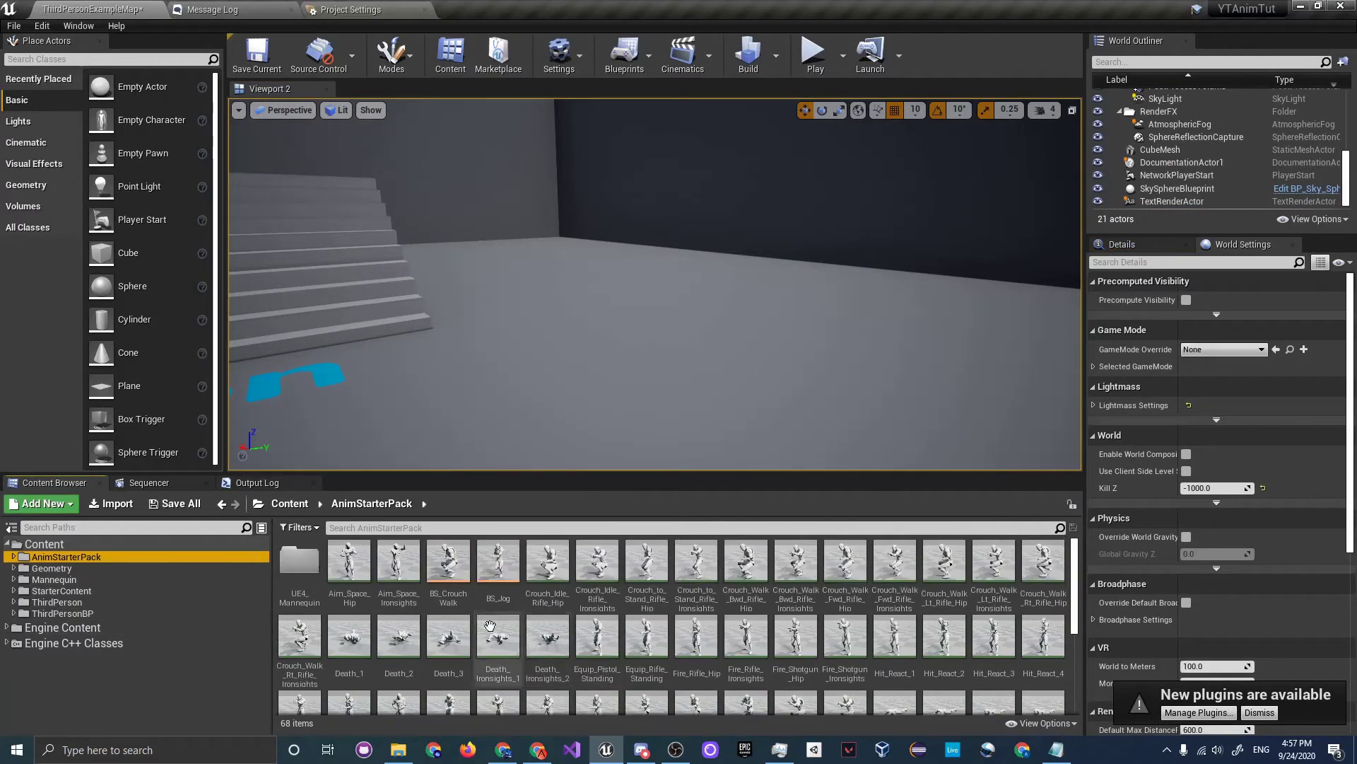
scroll(481, 612, "down", 5)
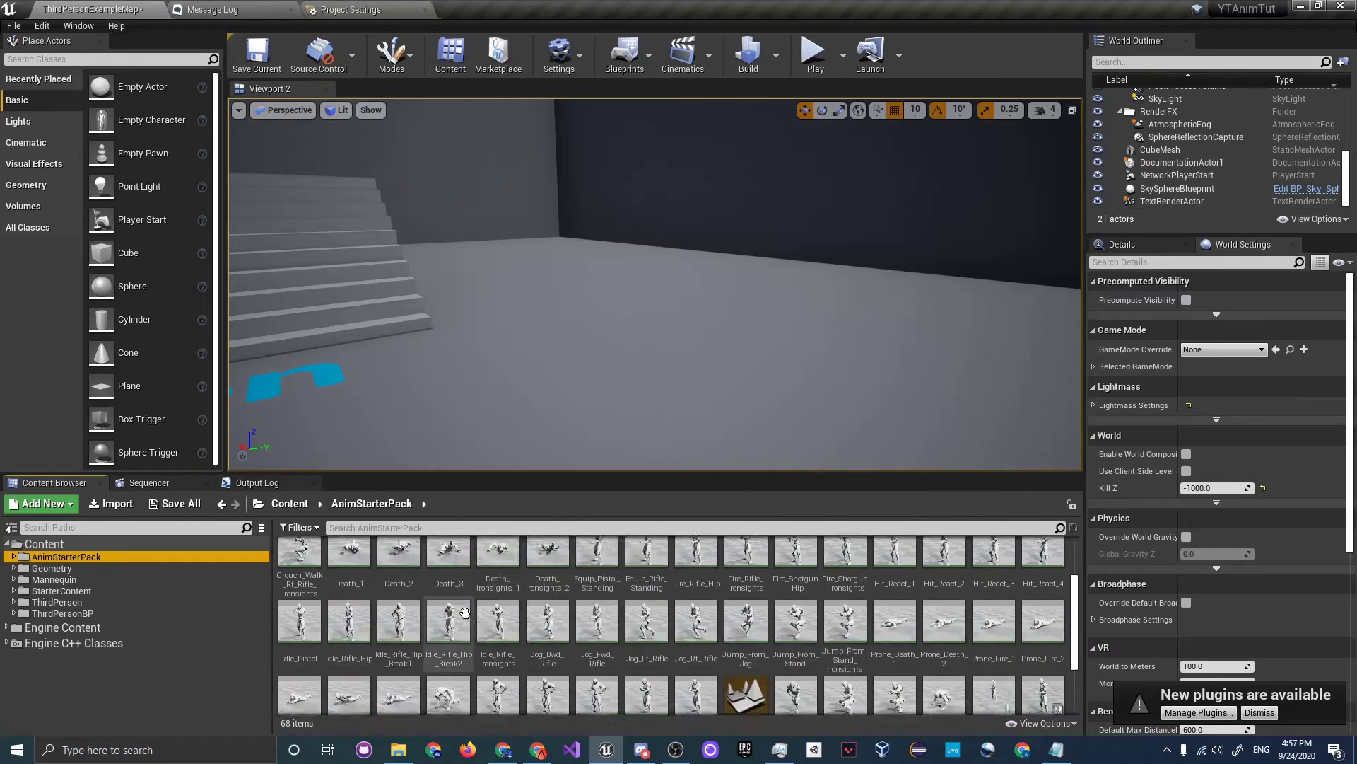
scroll(495, 619, "up", 5)
scroll(707, 626, "down", 3)
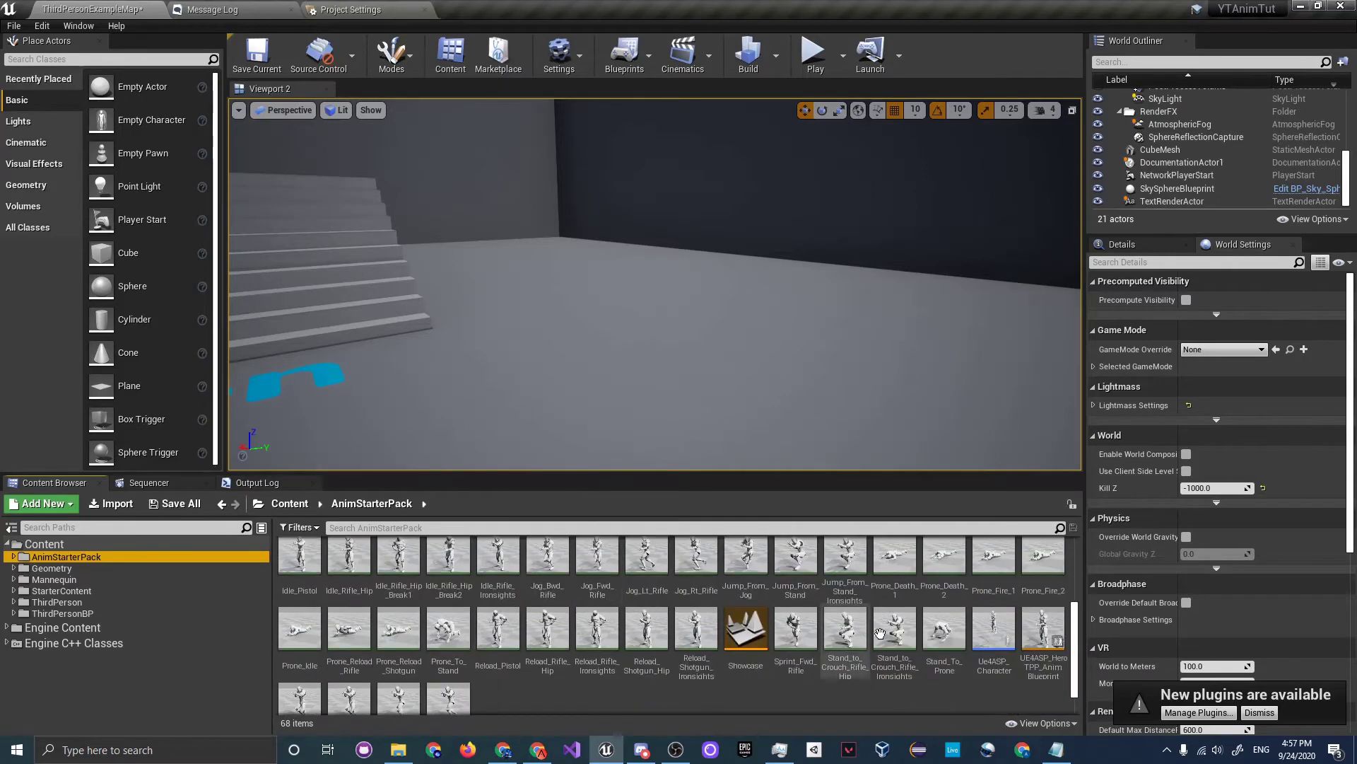
left_click_drag(997, 640, 636, 362)
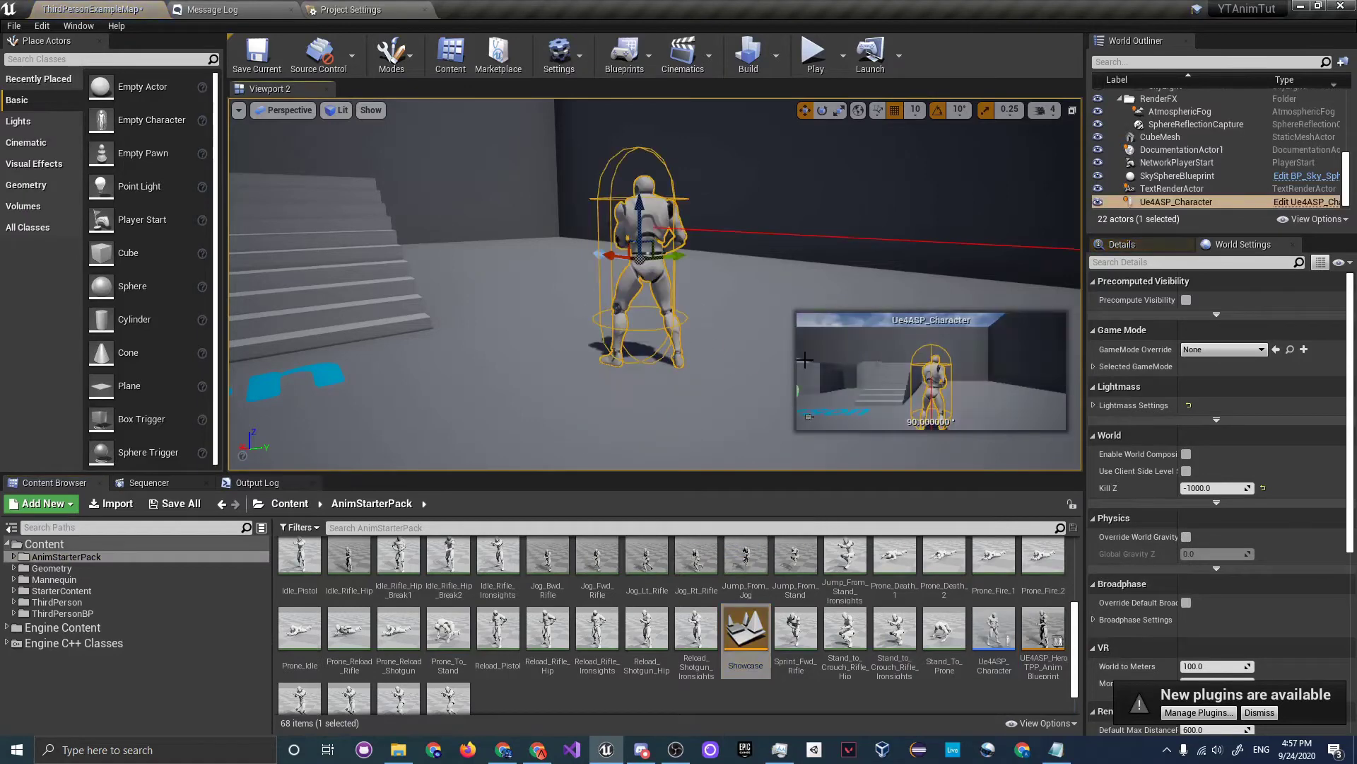
Set the placed Ue4ASP_Character's Auto Possess Player to Player 0 and save the level.
left_click(1131, 245)
left_click(1224, 322)
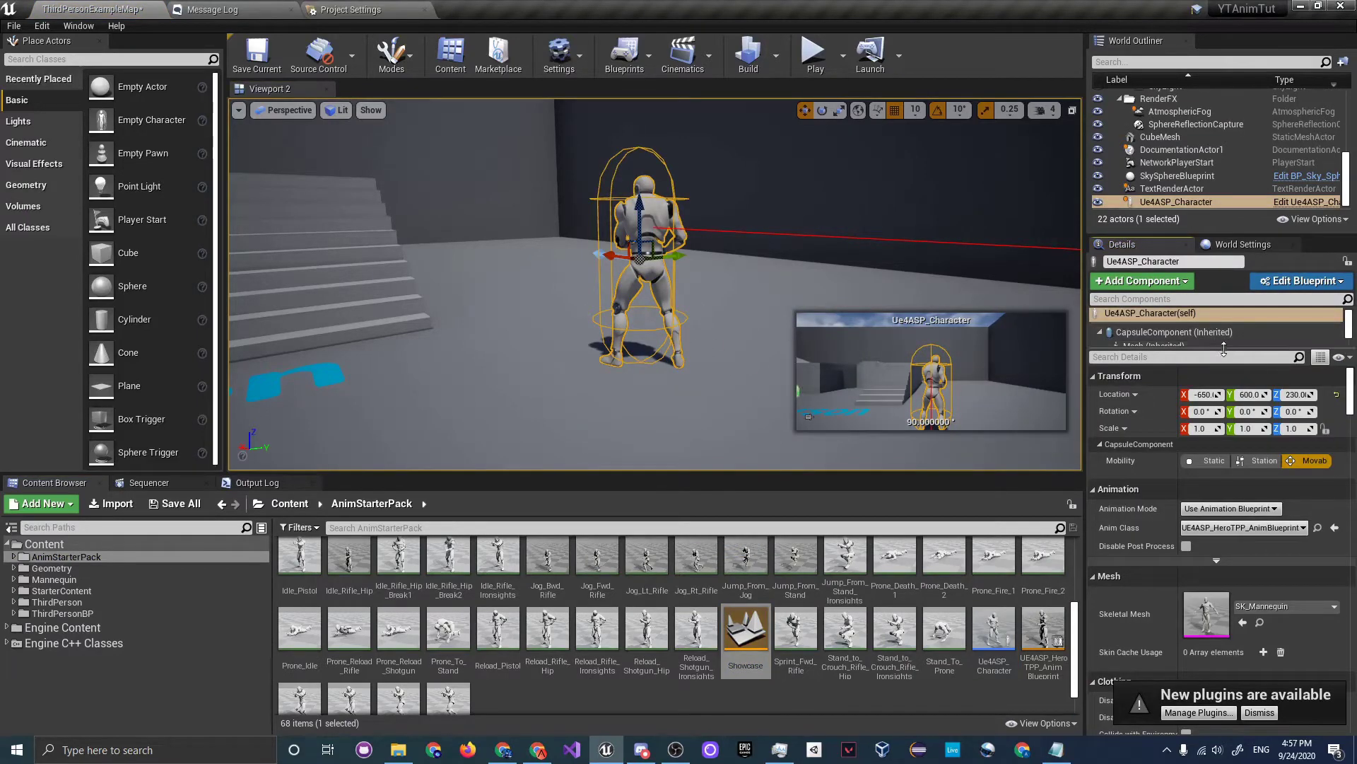
left_click(1225, 356)
type("possess")
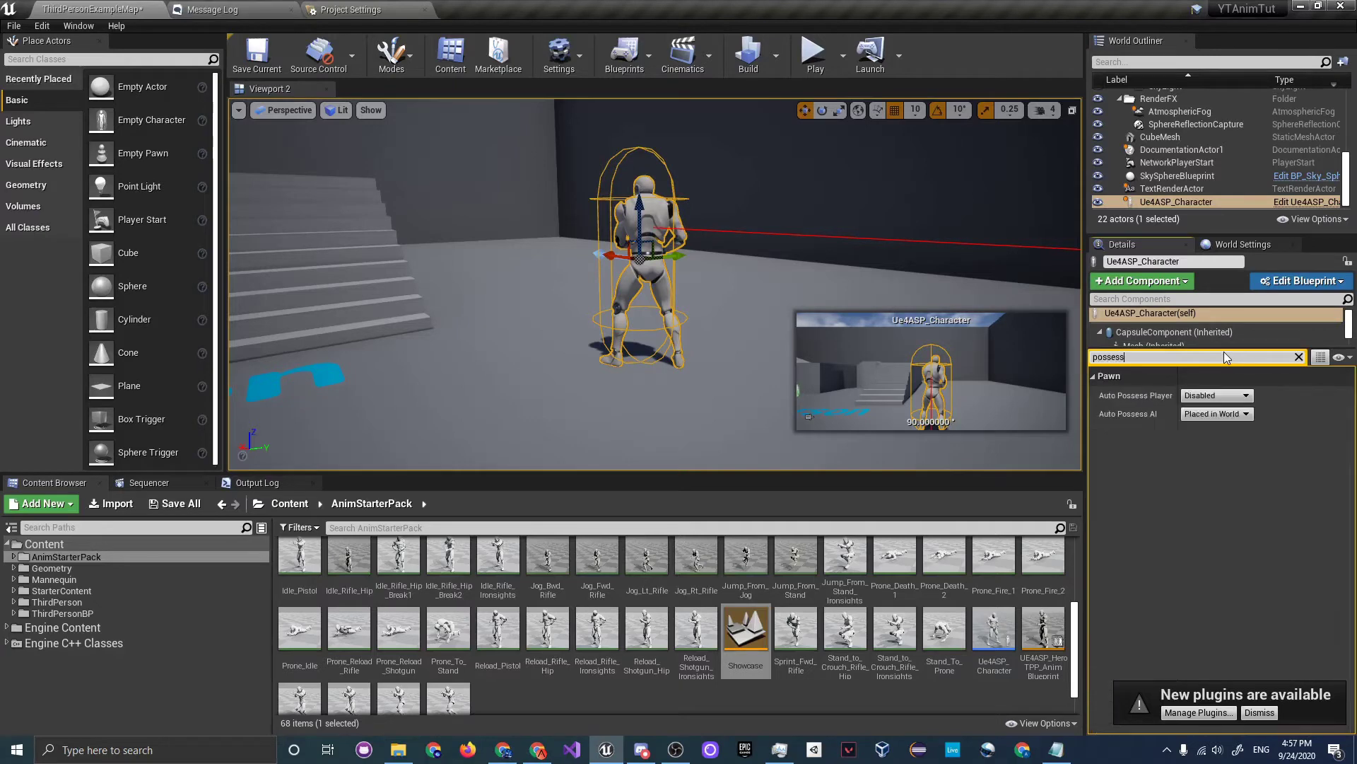
left_click(1215, 395)
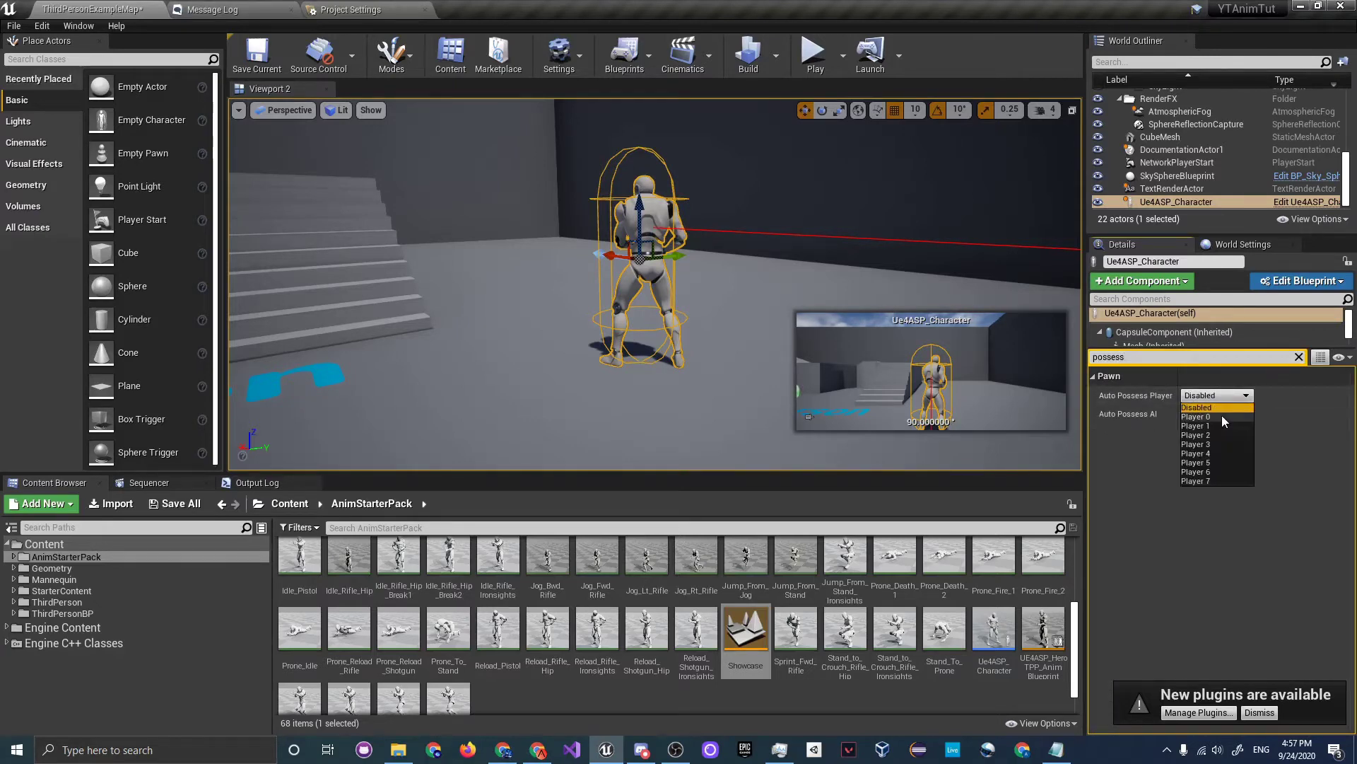
left_click(1213, 422)
key("ctrl+s")
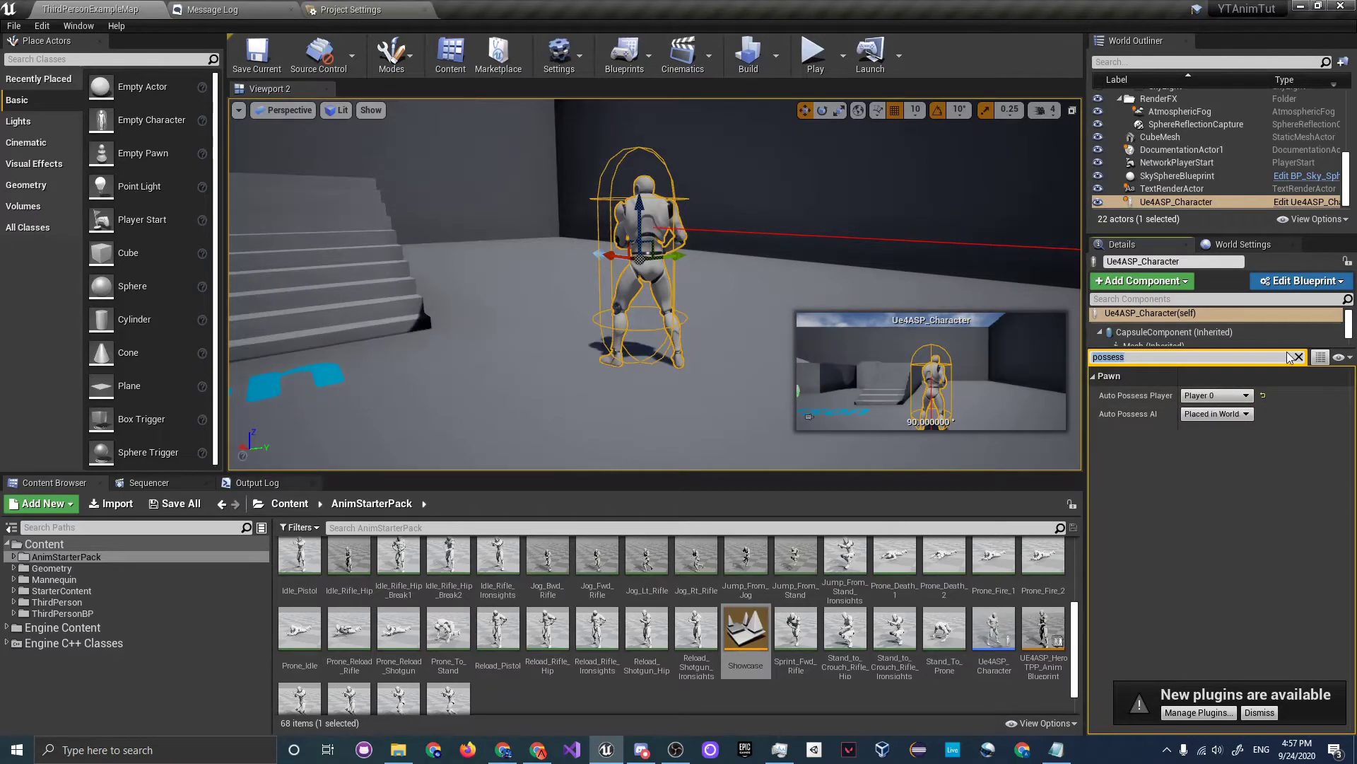
left_click(1300, 357)
Play the level to test the Ue4ASP_Character's movement across the floor and ramps in several directions, and end the play session.
left_click(800, 61)
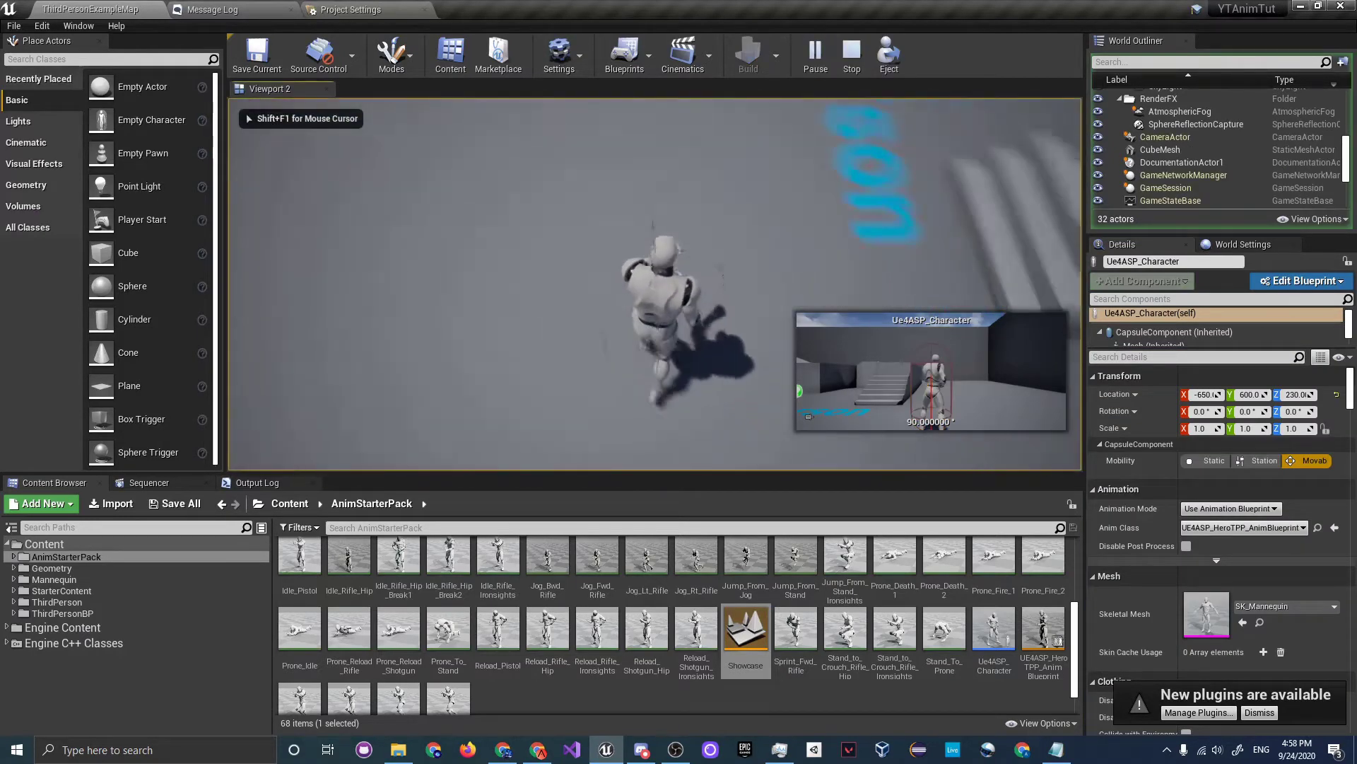
key("w")
key("w")
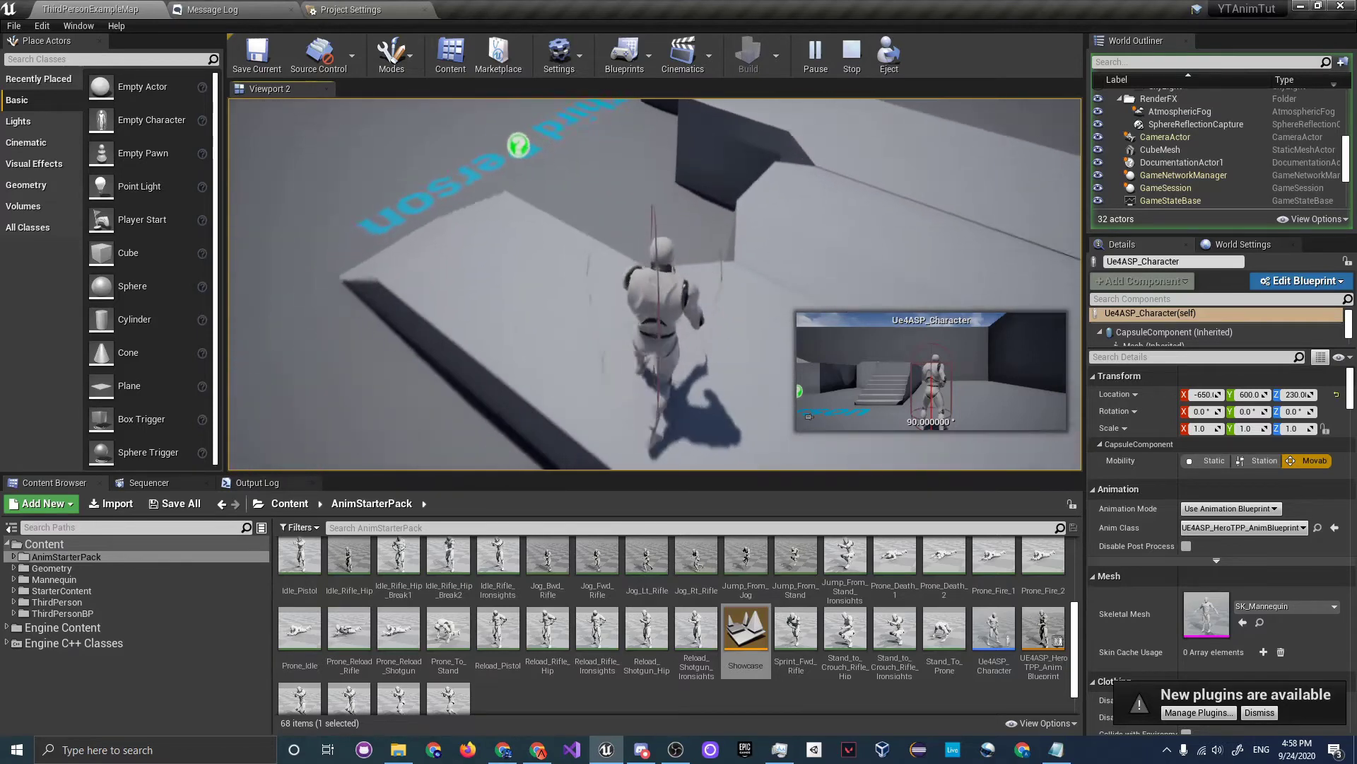
key("w")
key("w")
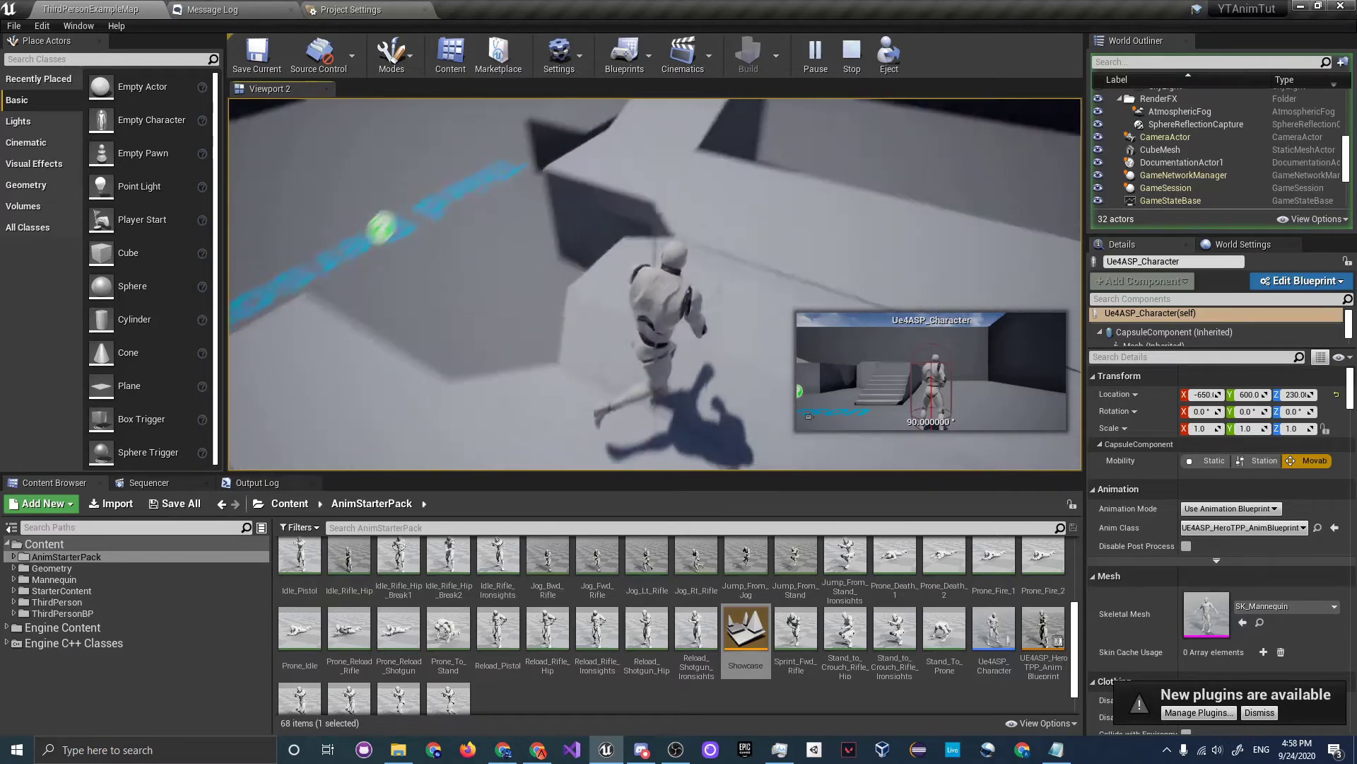
key("w")
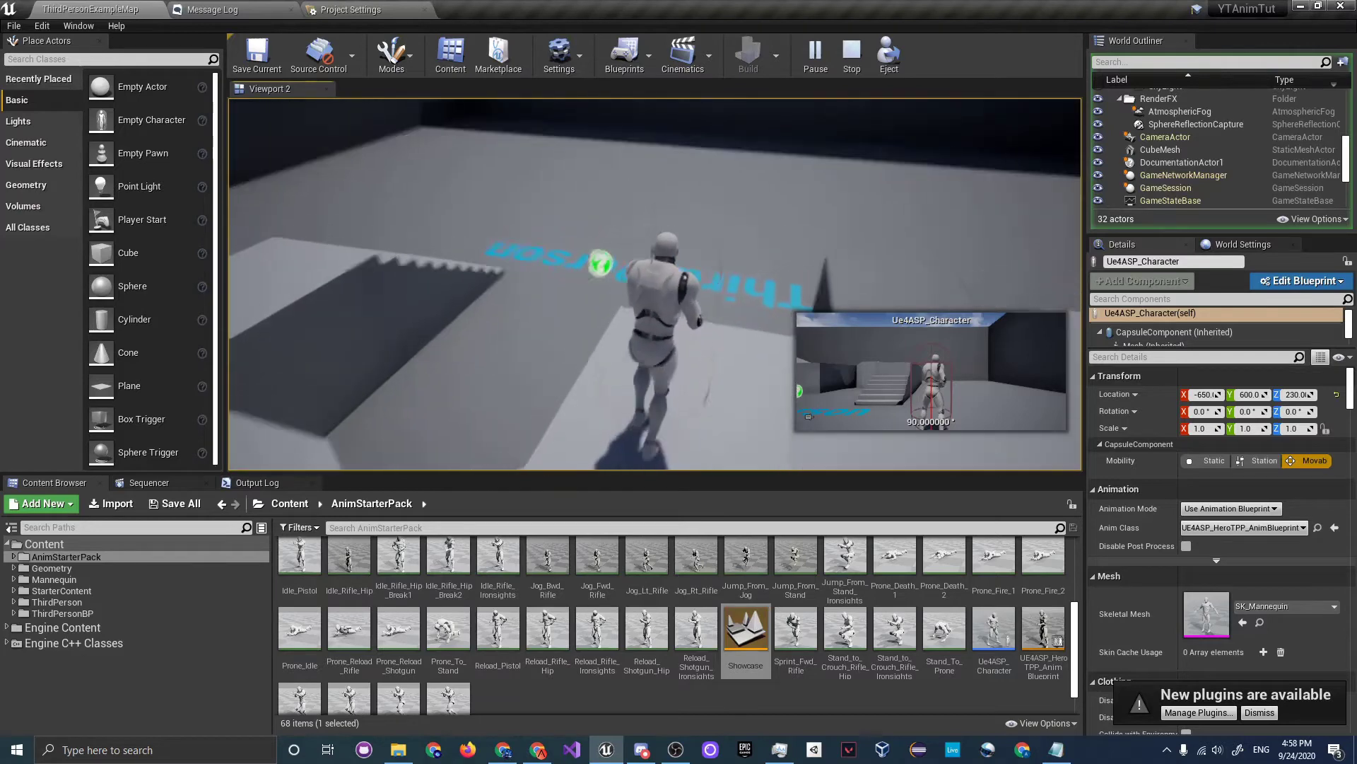
key("w")
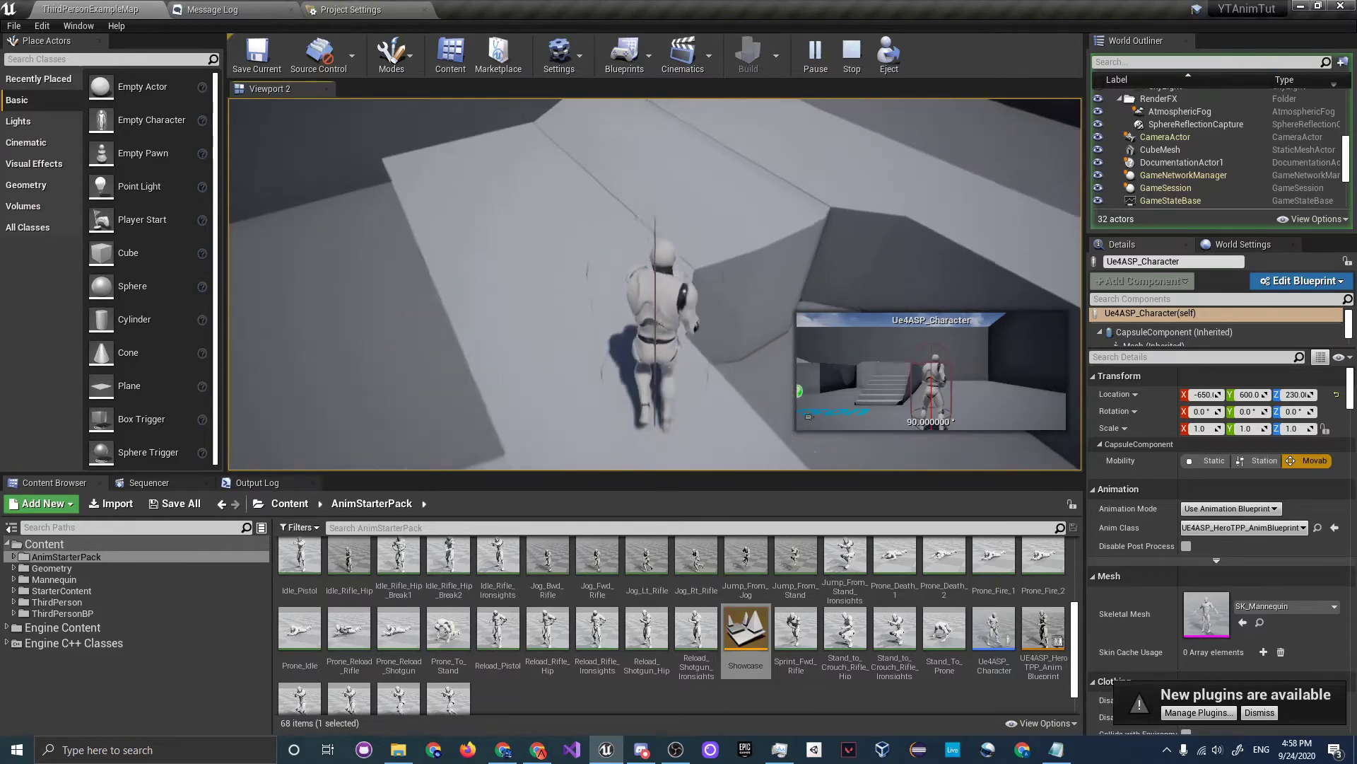
key("d")
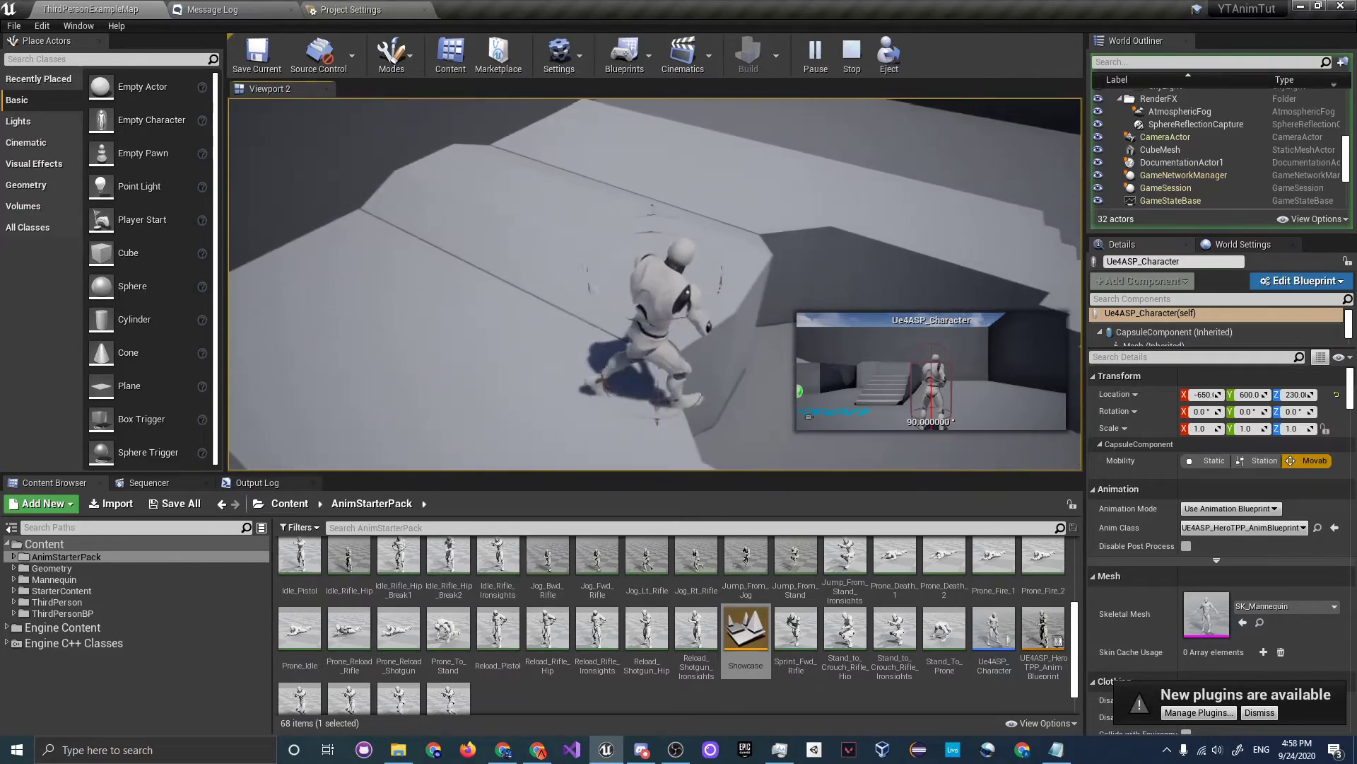
key("d")
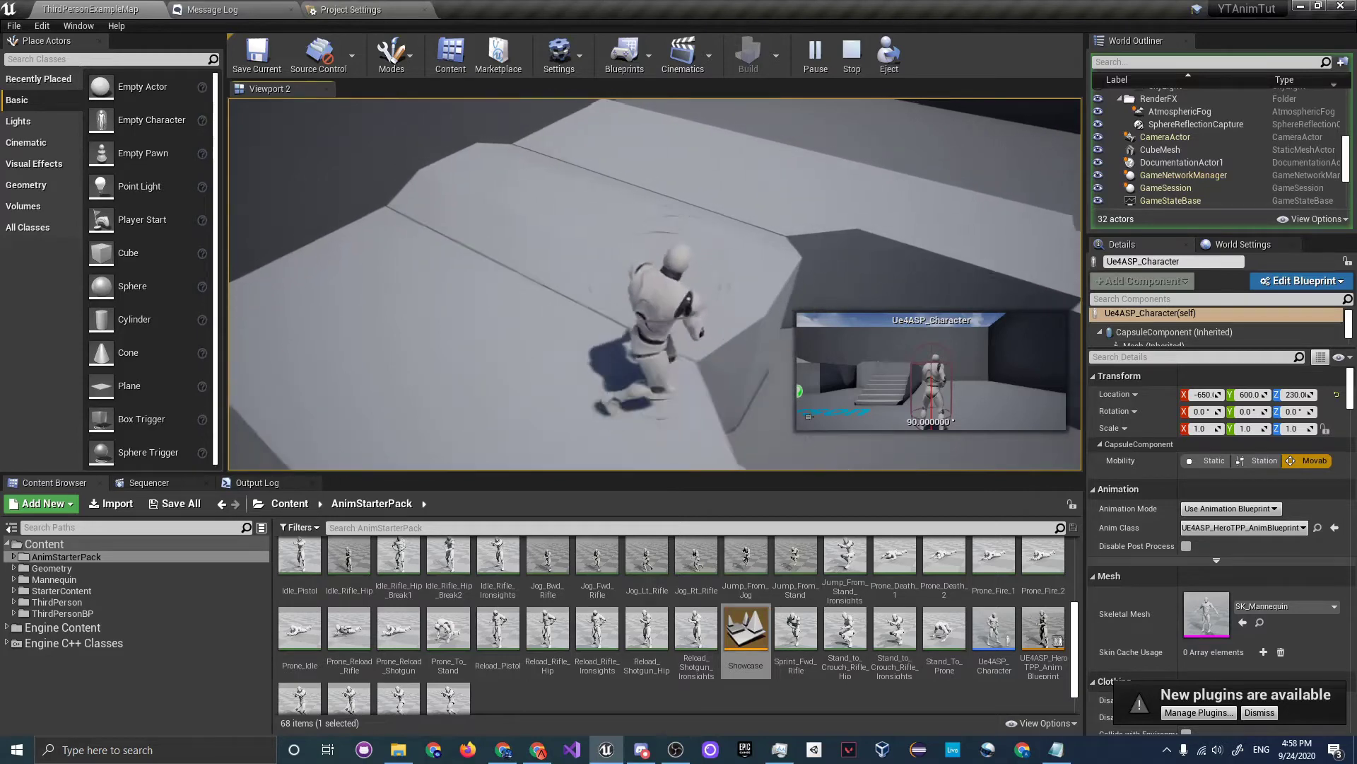
key("a")
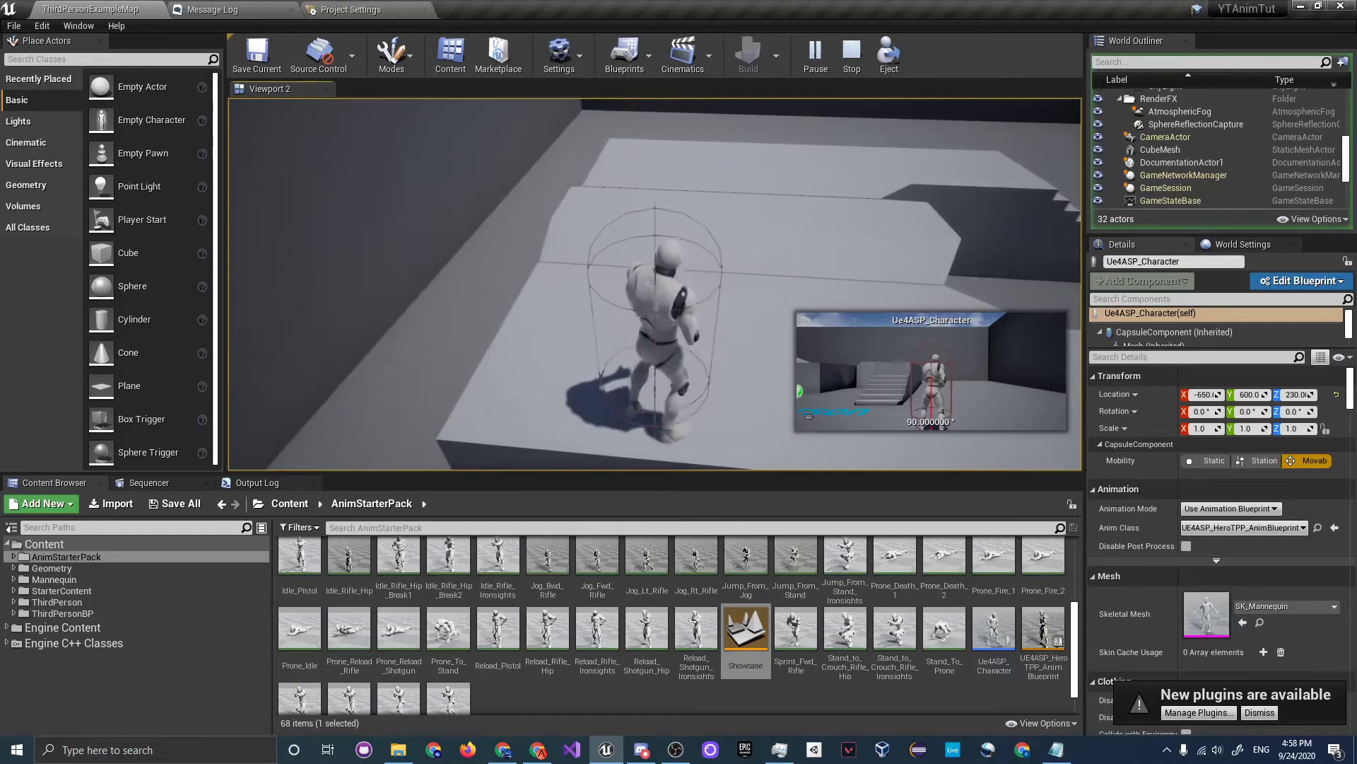
key("w")
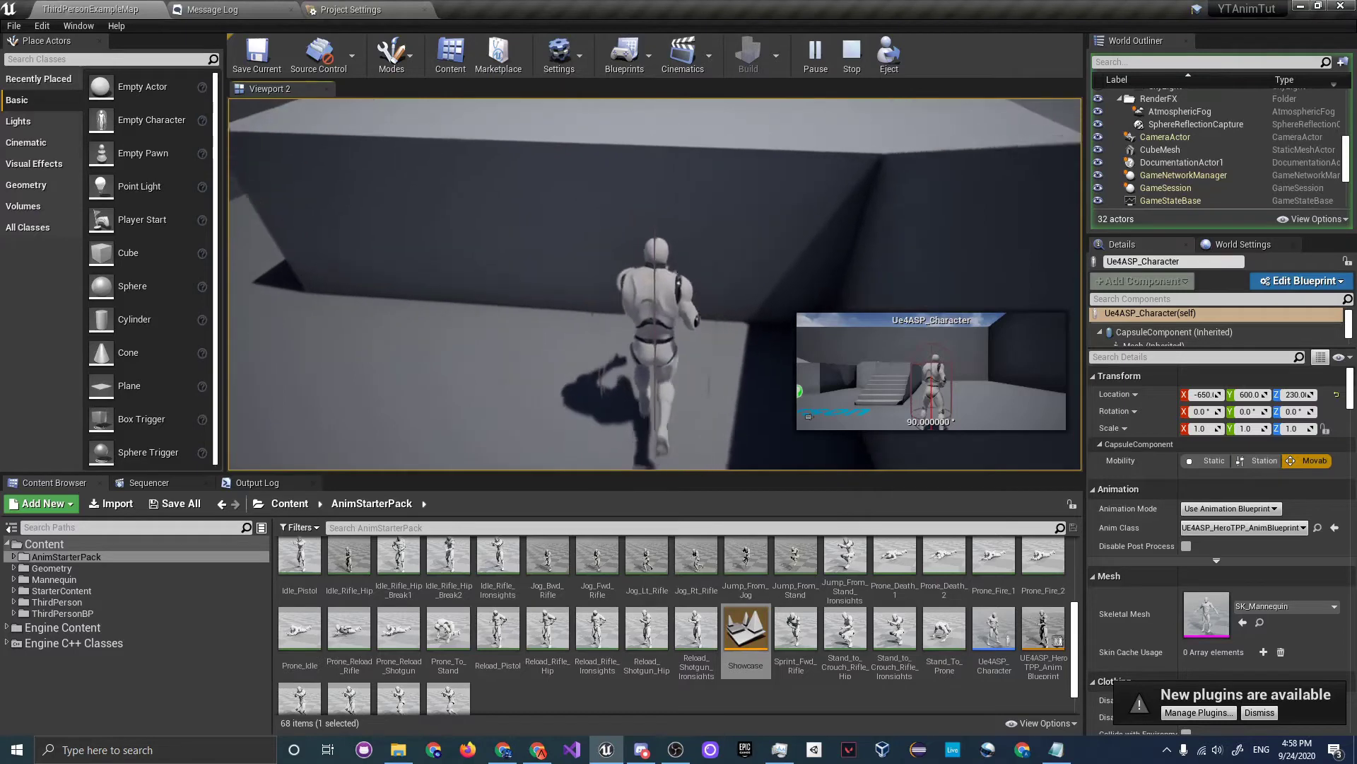
key("s")
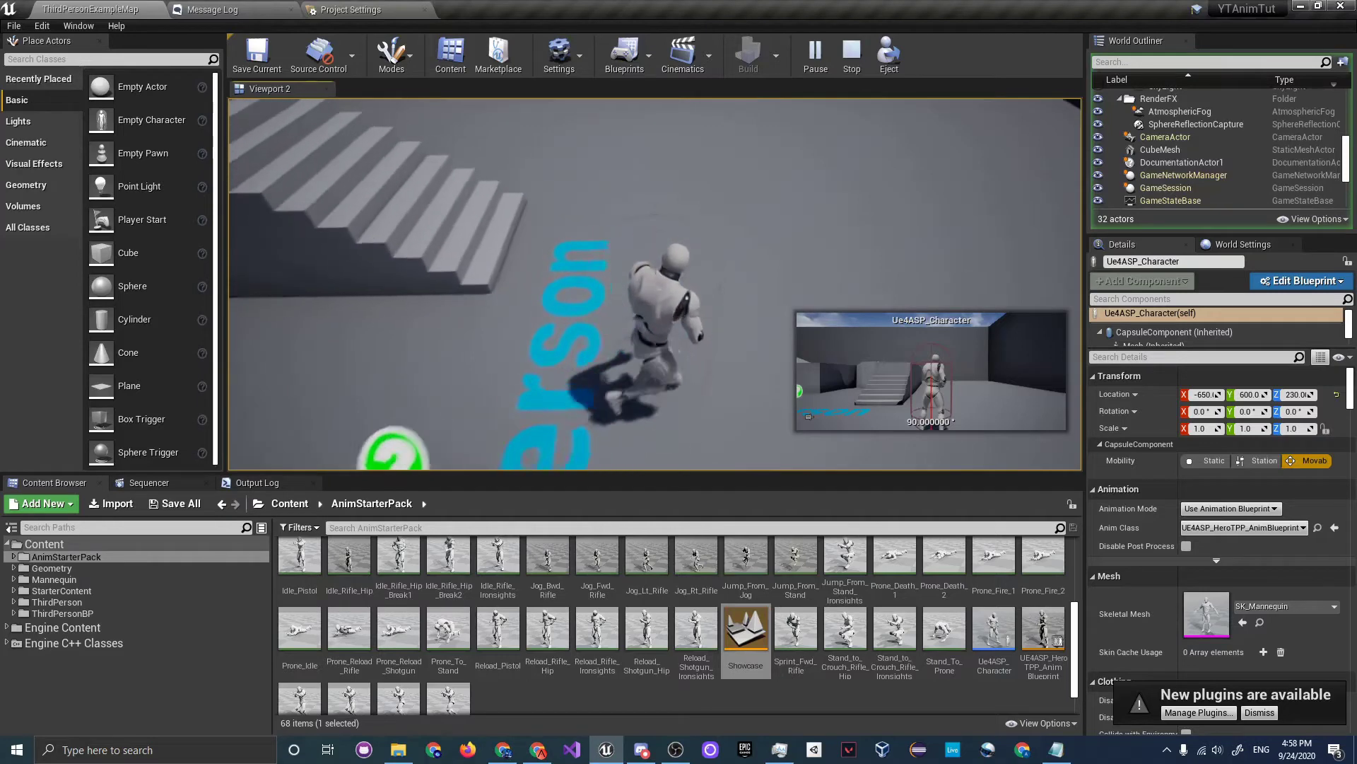
key("Escape")
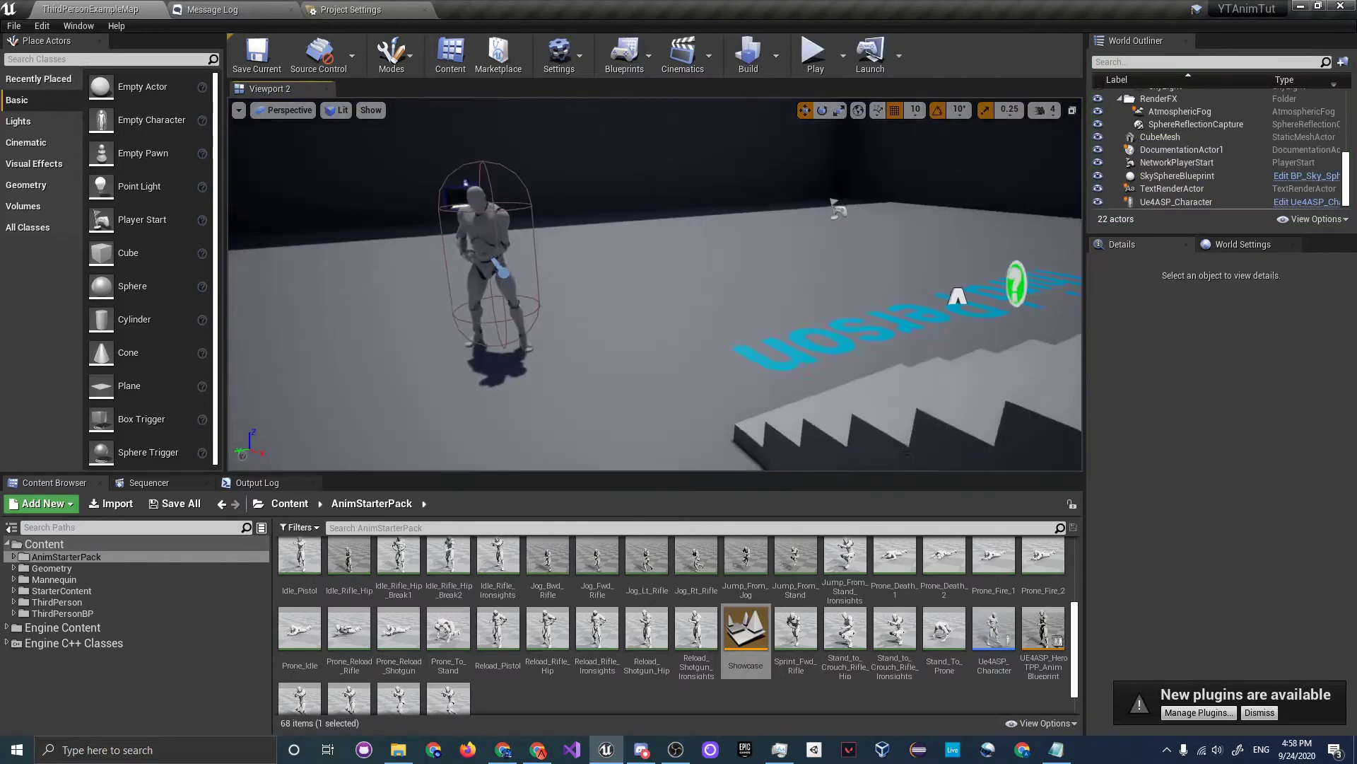
Open UE4ASP_HeroTPP_AnimBlueprint from the AnimStarterPack folder, dock its editor in the main window, and show its AnimGraph.
right_click_drag(597, 278, 615, 236)
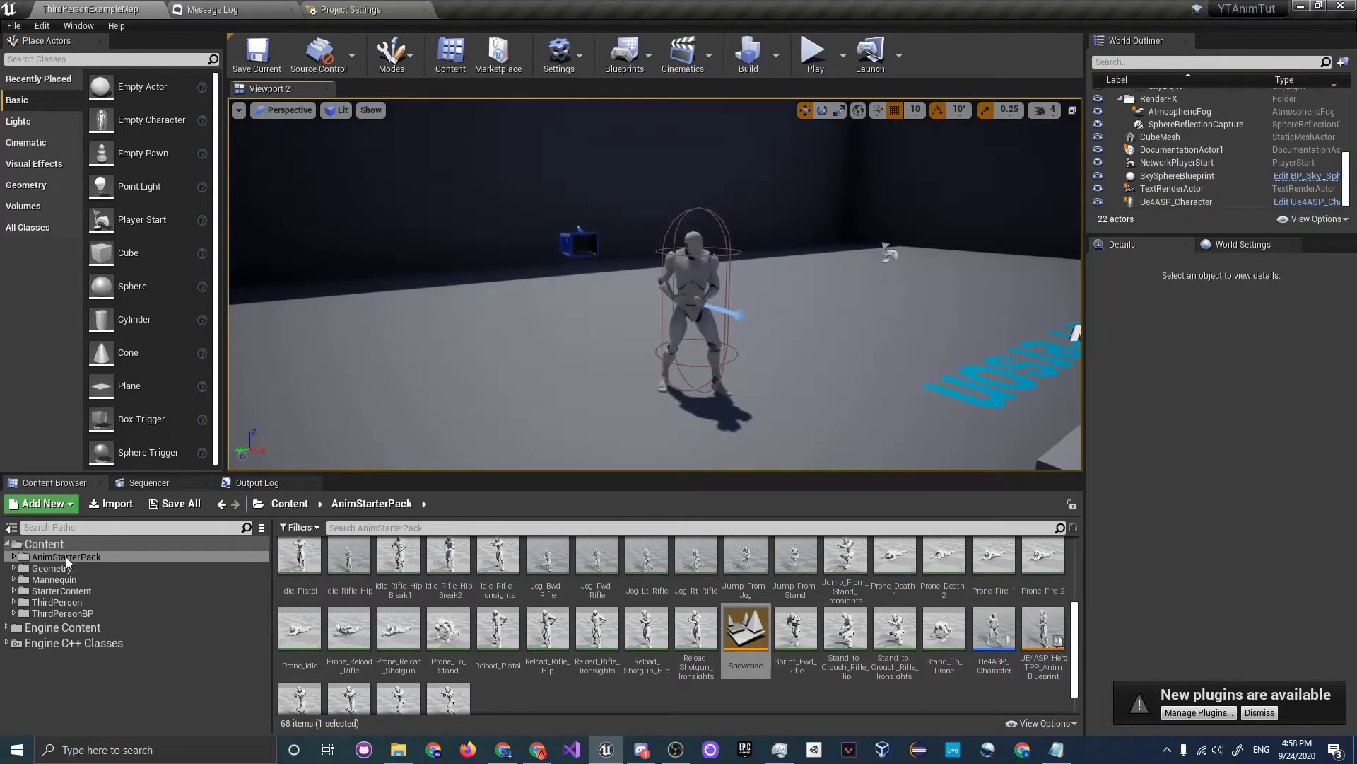
double_click(1042, 652)
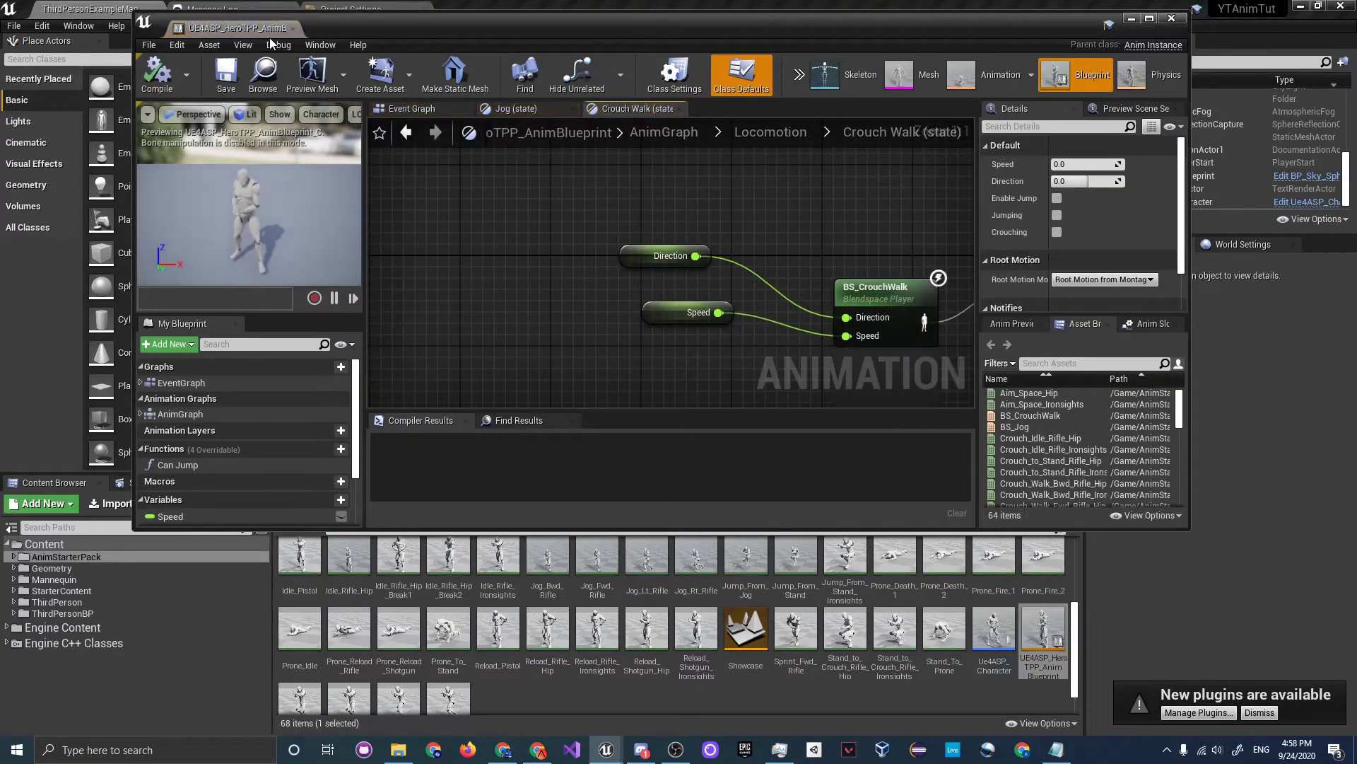
double_click(339, 27)
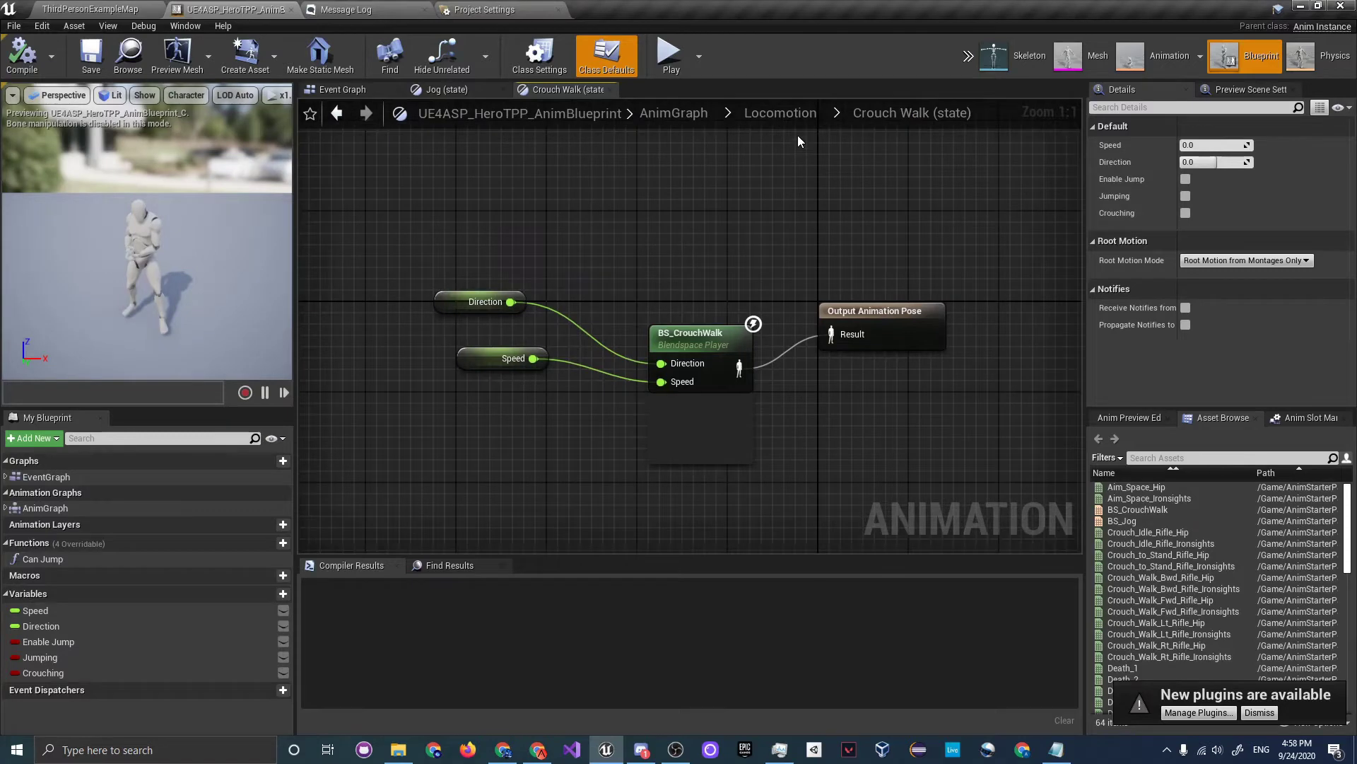
left_click(674, 114)
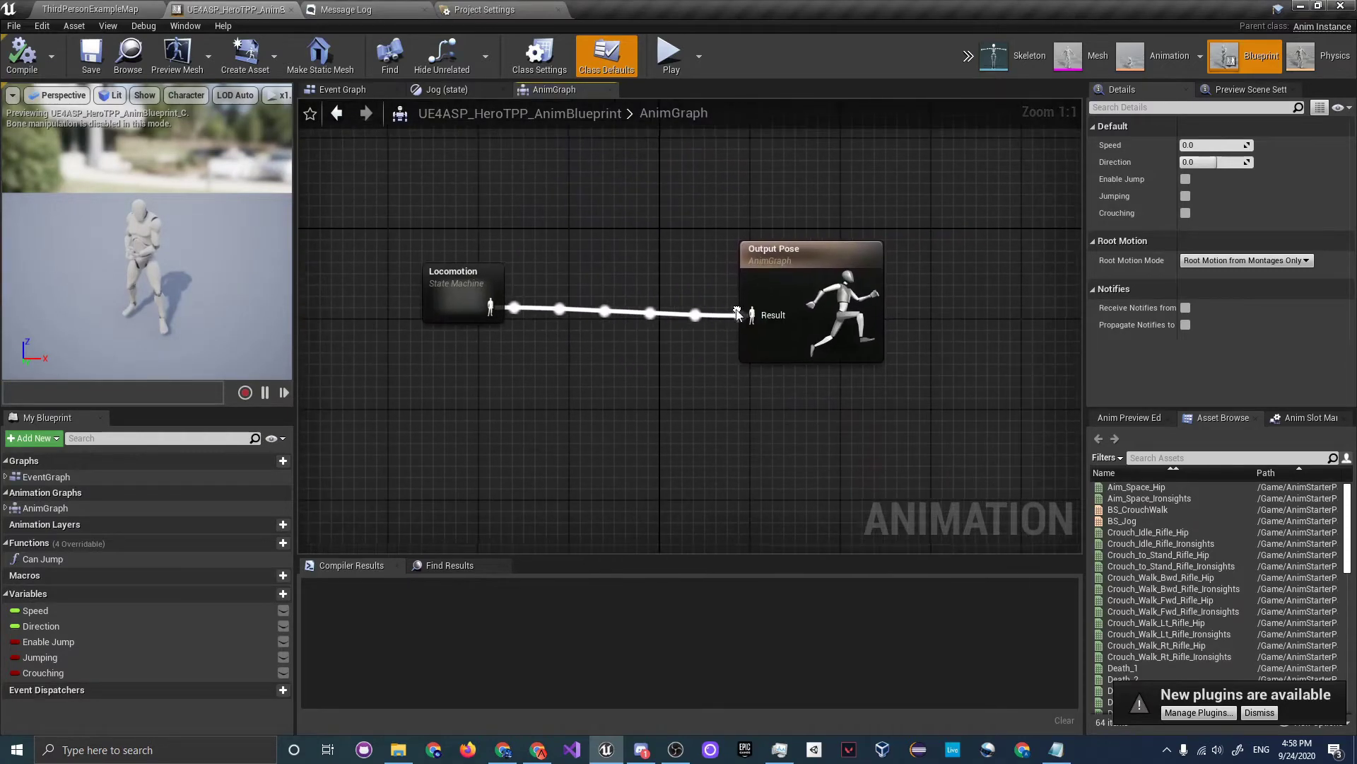
Move the Locomotion node farther away from Output Pose and open the Locomotion state machine.
scroll(714, 443, "up", 2)
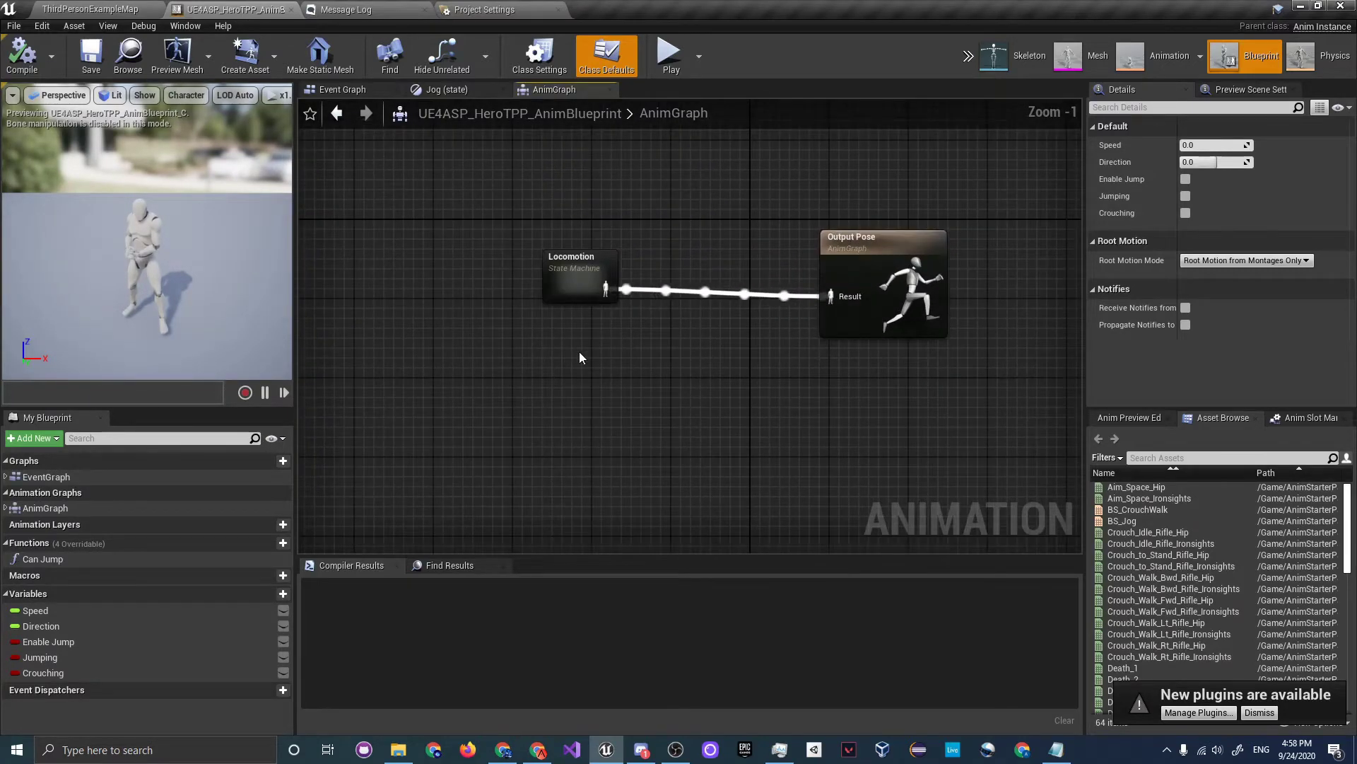
left_click_drag(556, 291, 408, 316)
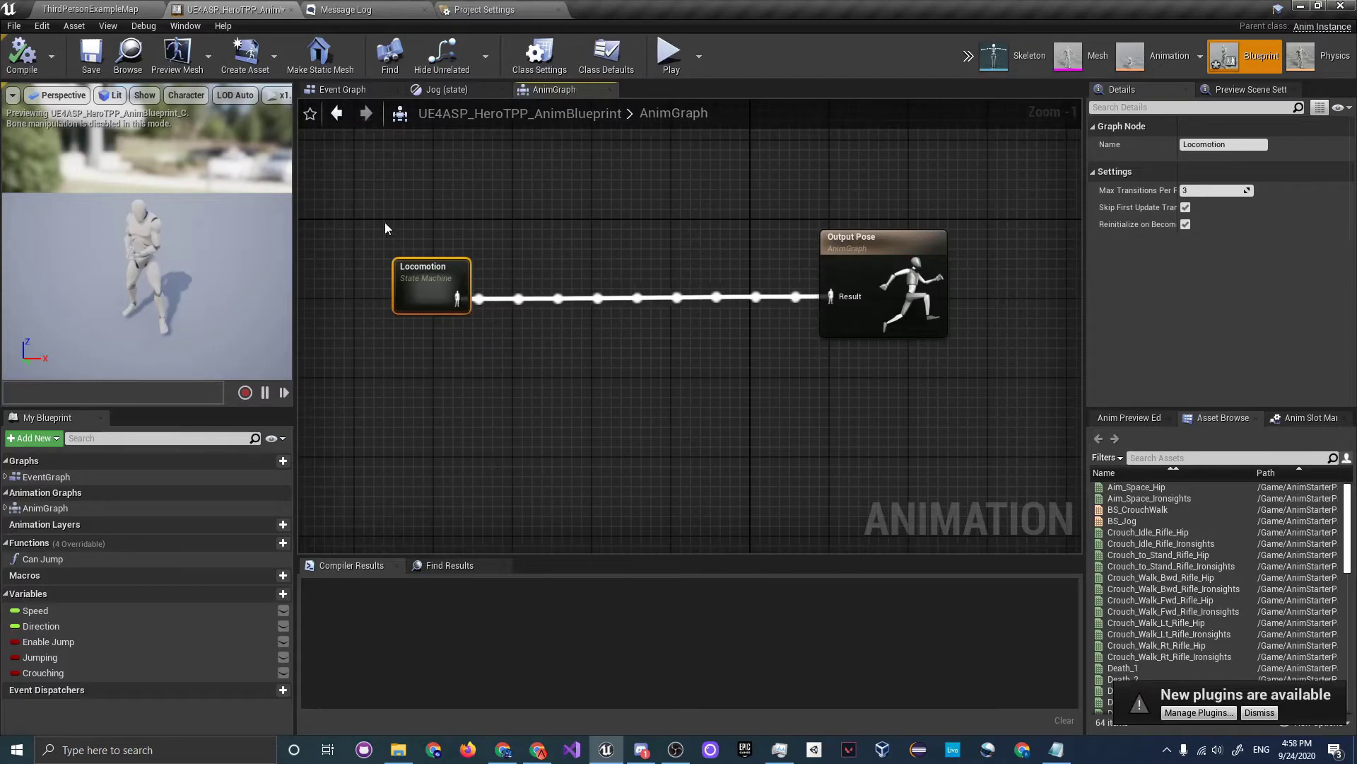
double_click(427, 318)
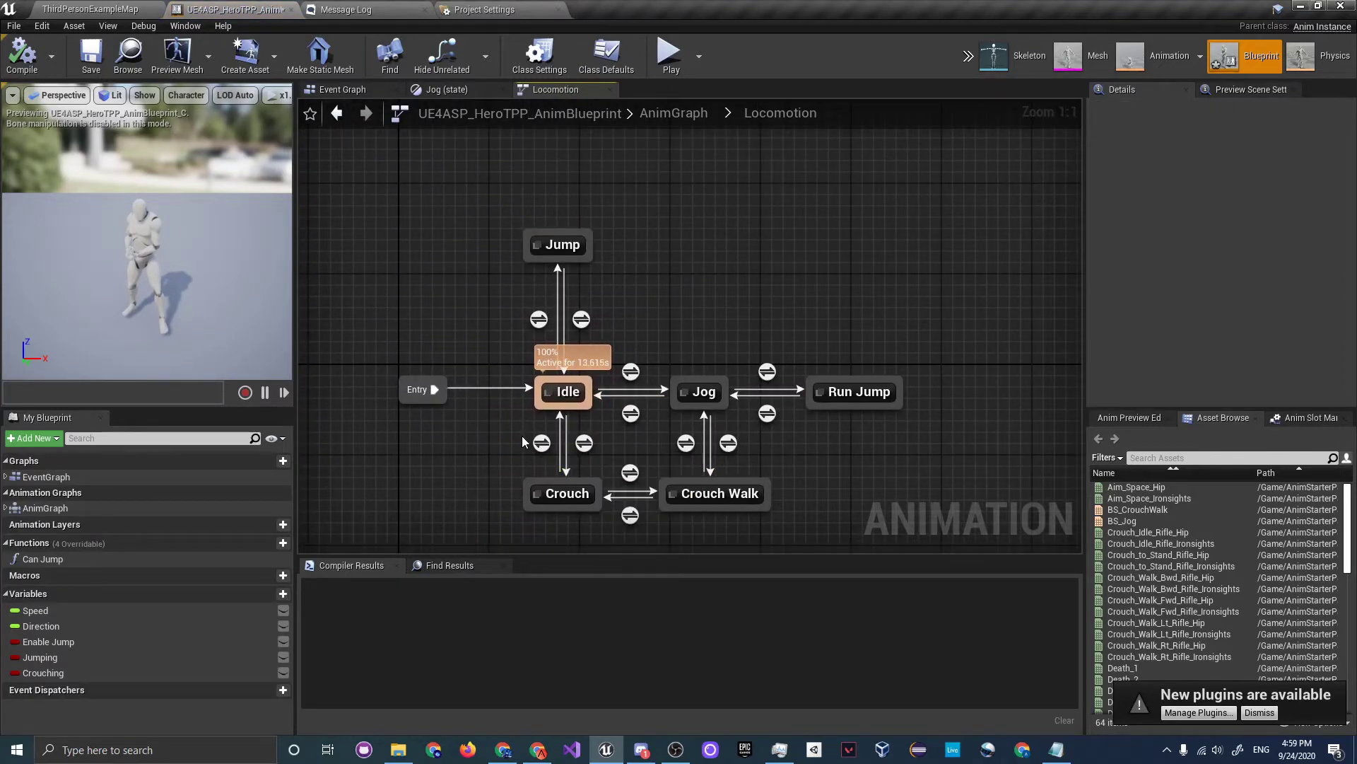
Open the Idle state and inspect its Play Idle_Rifle_Hip node, with the preview mannequin viewed up close.
right_click_drag(795, 398, 840, 311)
right_click_drag(744, 365, 764, 410)
double_click(614, 356)
right_click_drag(613, 356, 689, 386)
left_click(627, 382)
left_click_drag(162, 248, 240, 248)
right_click_drag(166, 240, 233, 240)
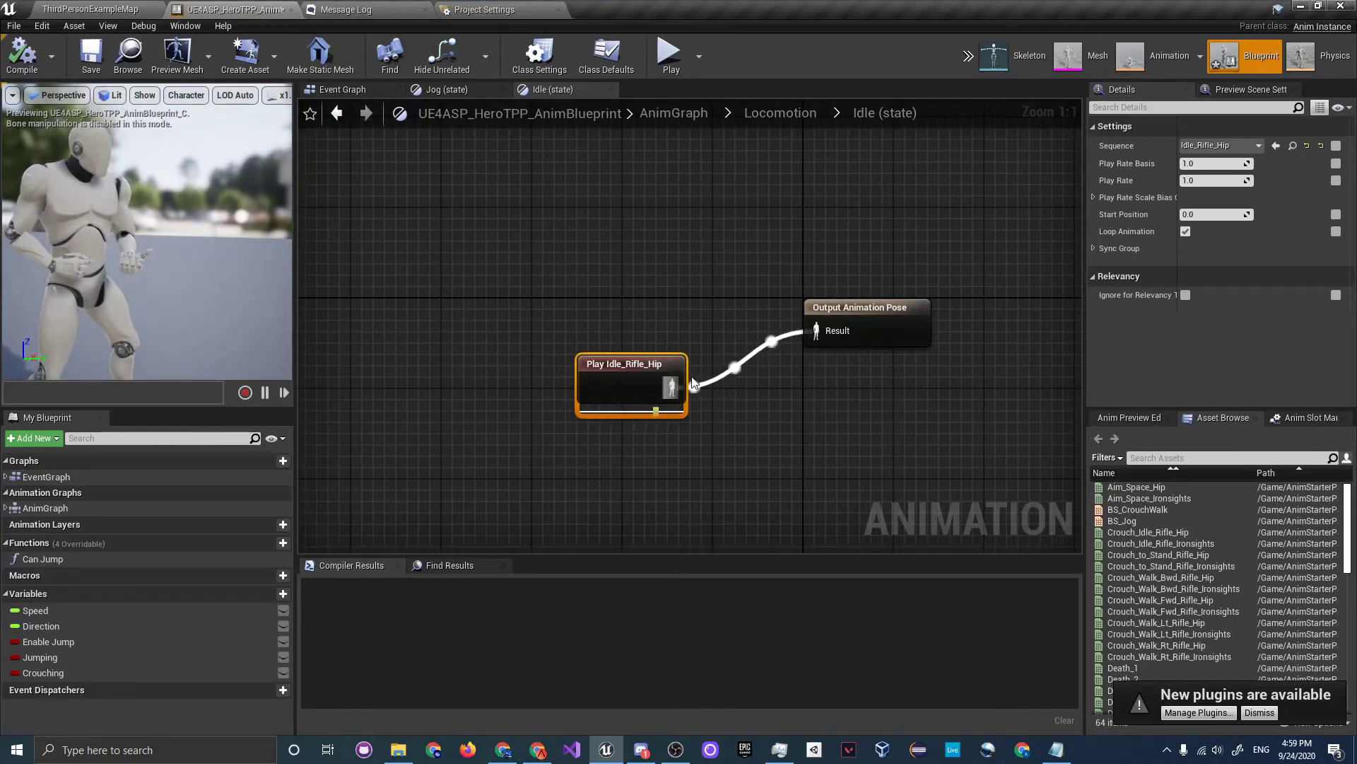
Open the Idle to Jog transition rule in the Locomotion state machine and inspect its Speed variable and comparison.
left_click(796, 113)
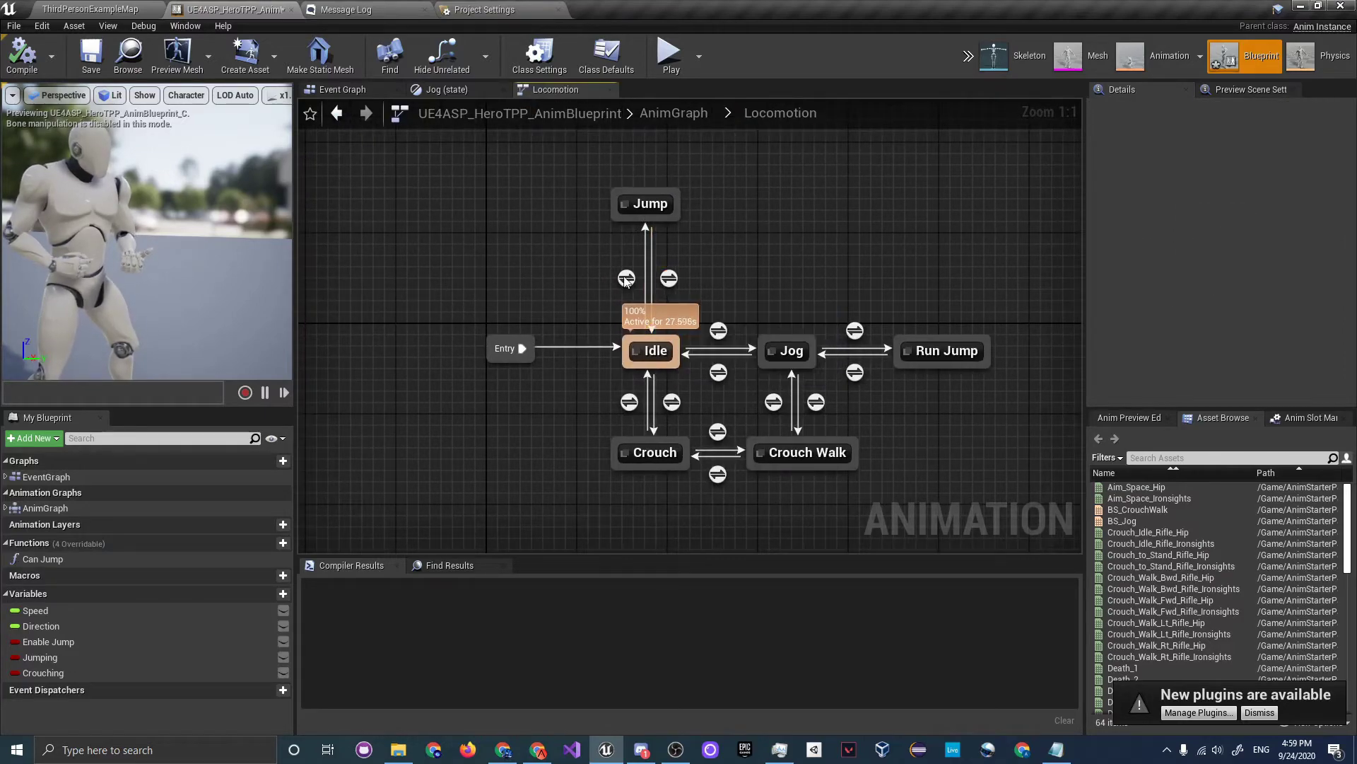
double_click(719, 331)
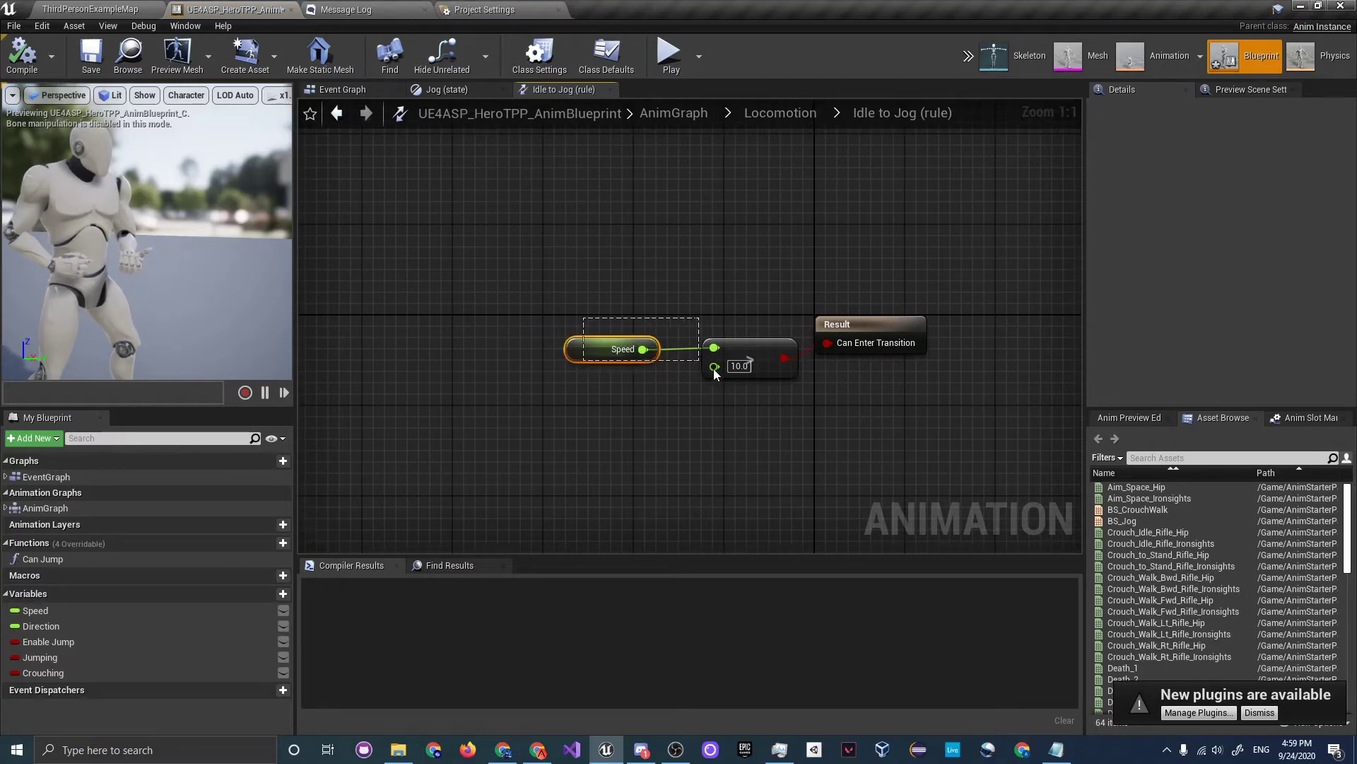
left_click(690, 394)
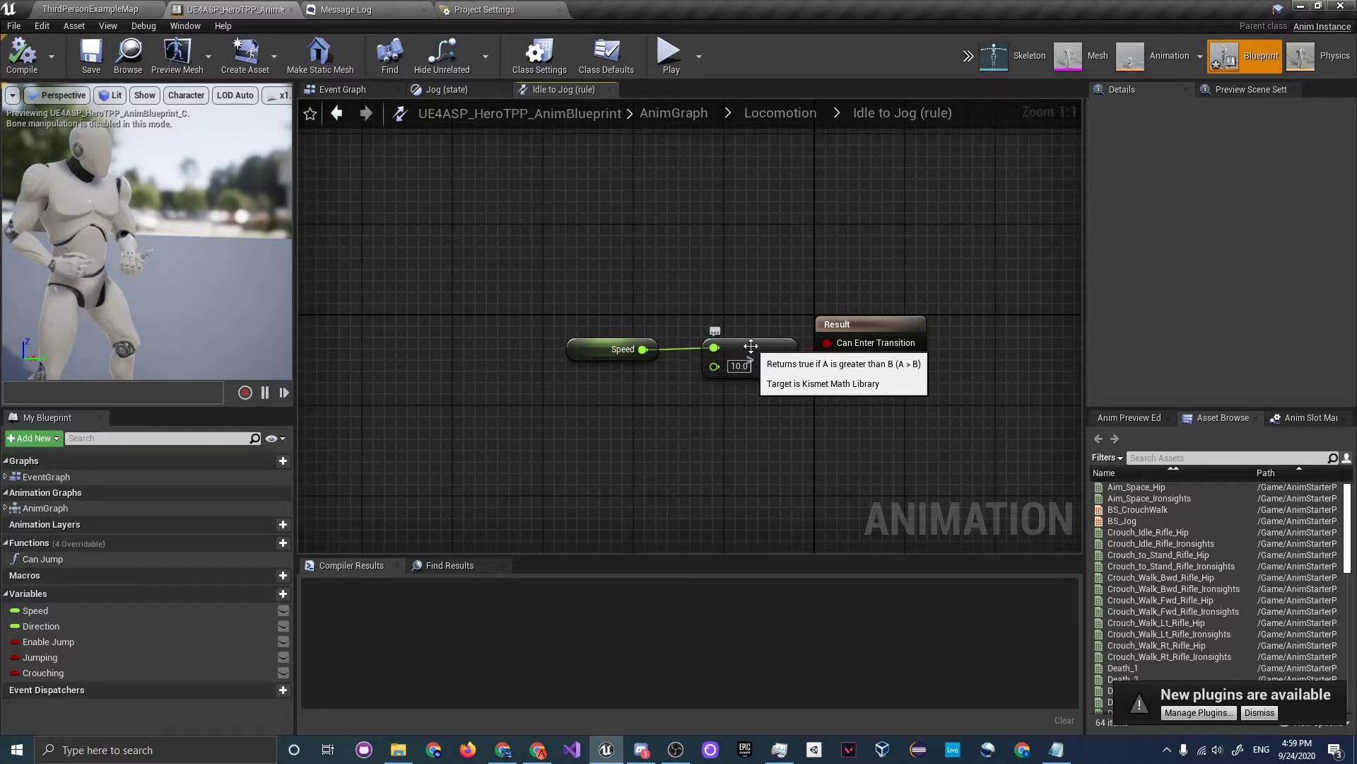
left_click(602, 362)
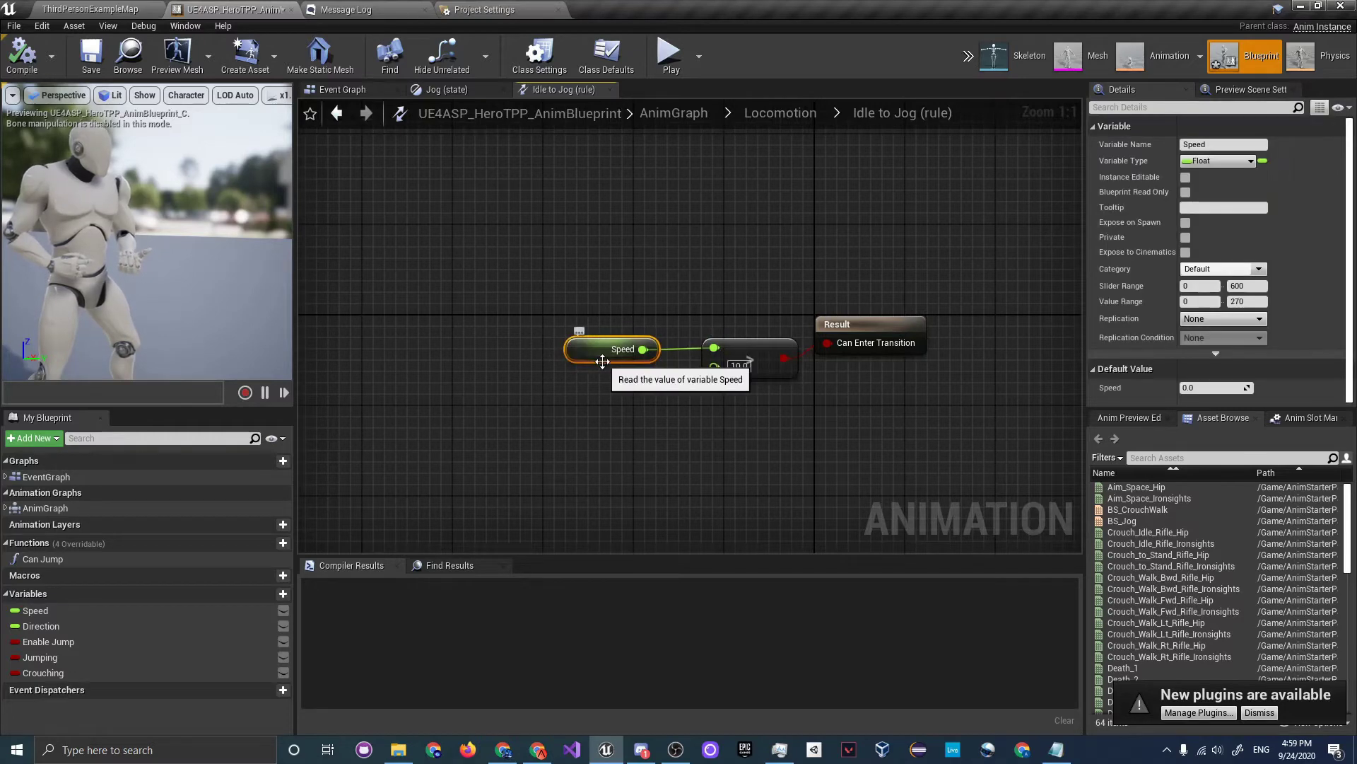
left_click(605, 323)
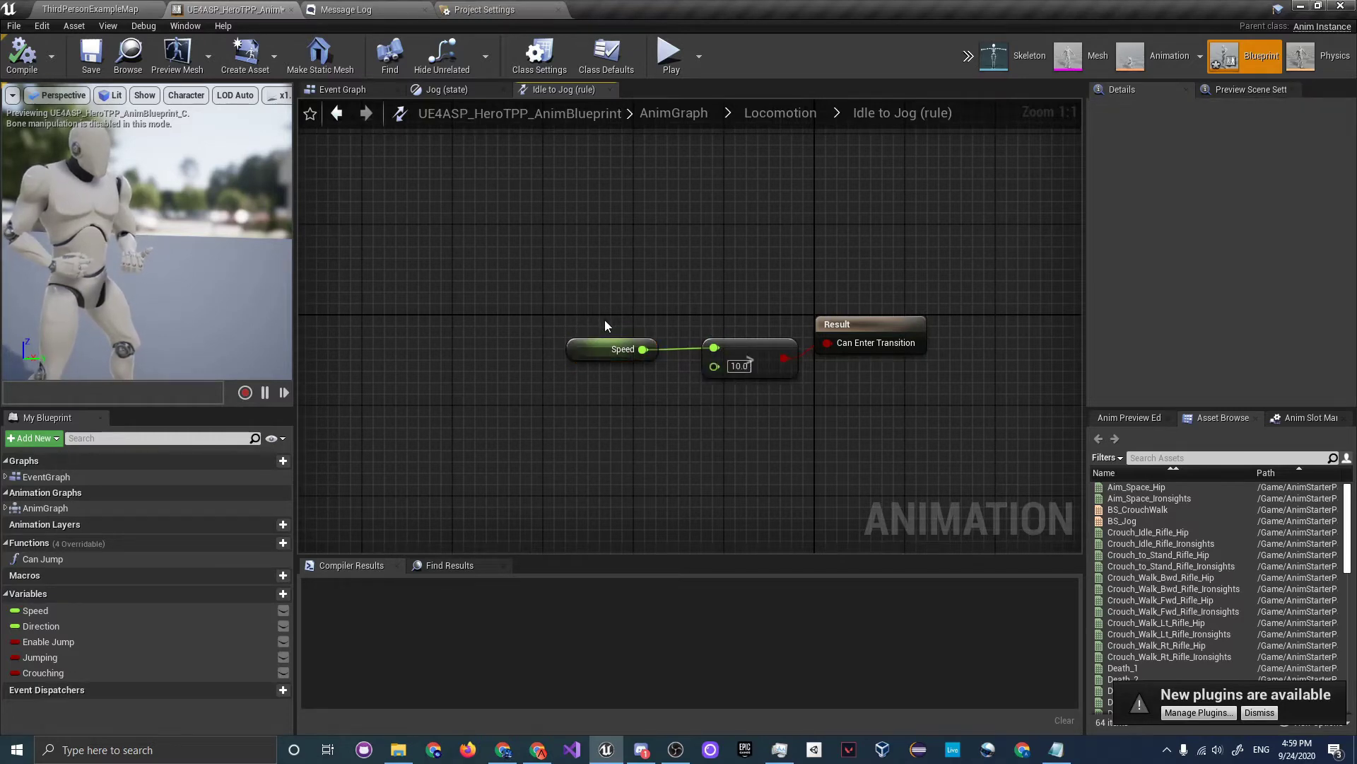
In the Event Graph's Movement section, move the Event Blueprint Update Animation node up level with Cast To Character.
left_click(343, 89)
right_click_drag(688, 183, 700, 331)
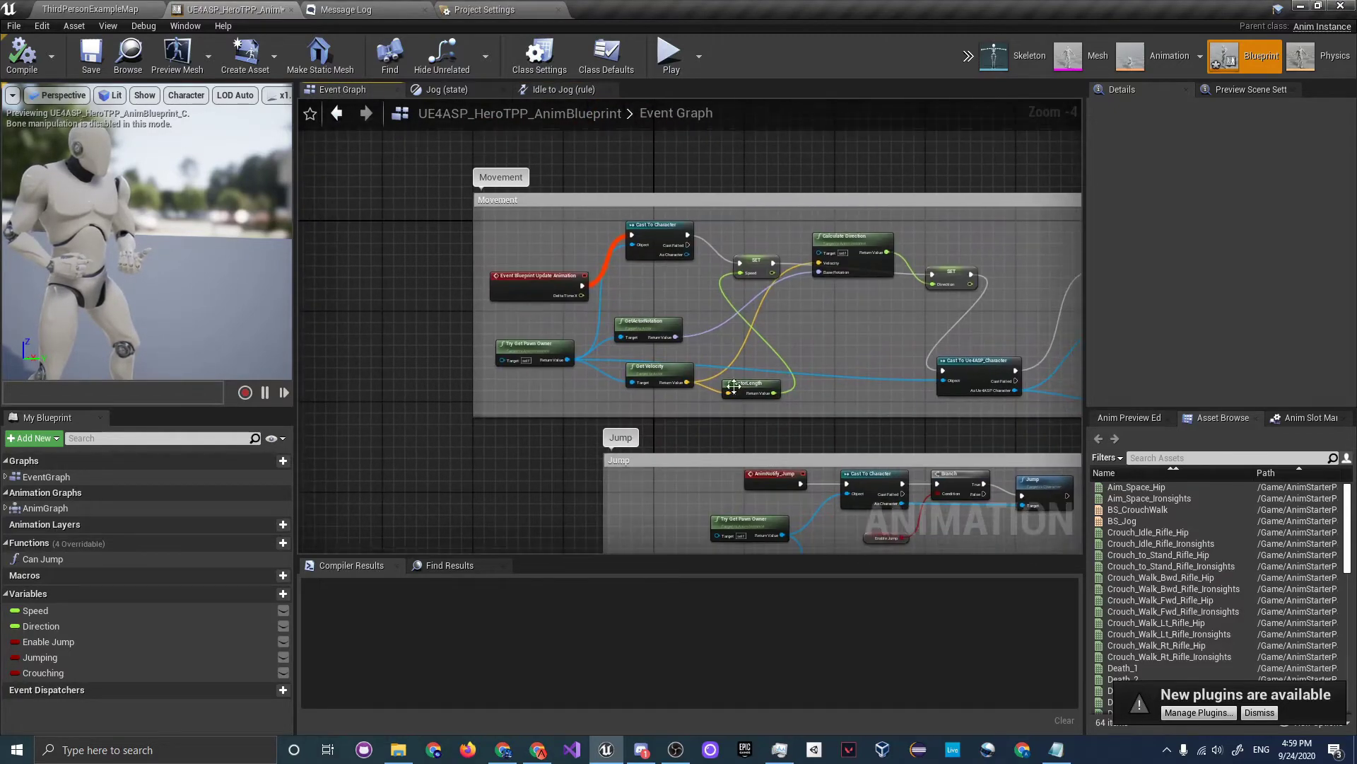
scroll(728, 377, "up", 3)
right_click_drag(687, 389, 756, 469)
left_click_drag(444, 270, 424, 176)
right_click_drag(822, 338, 841, 334)
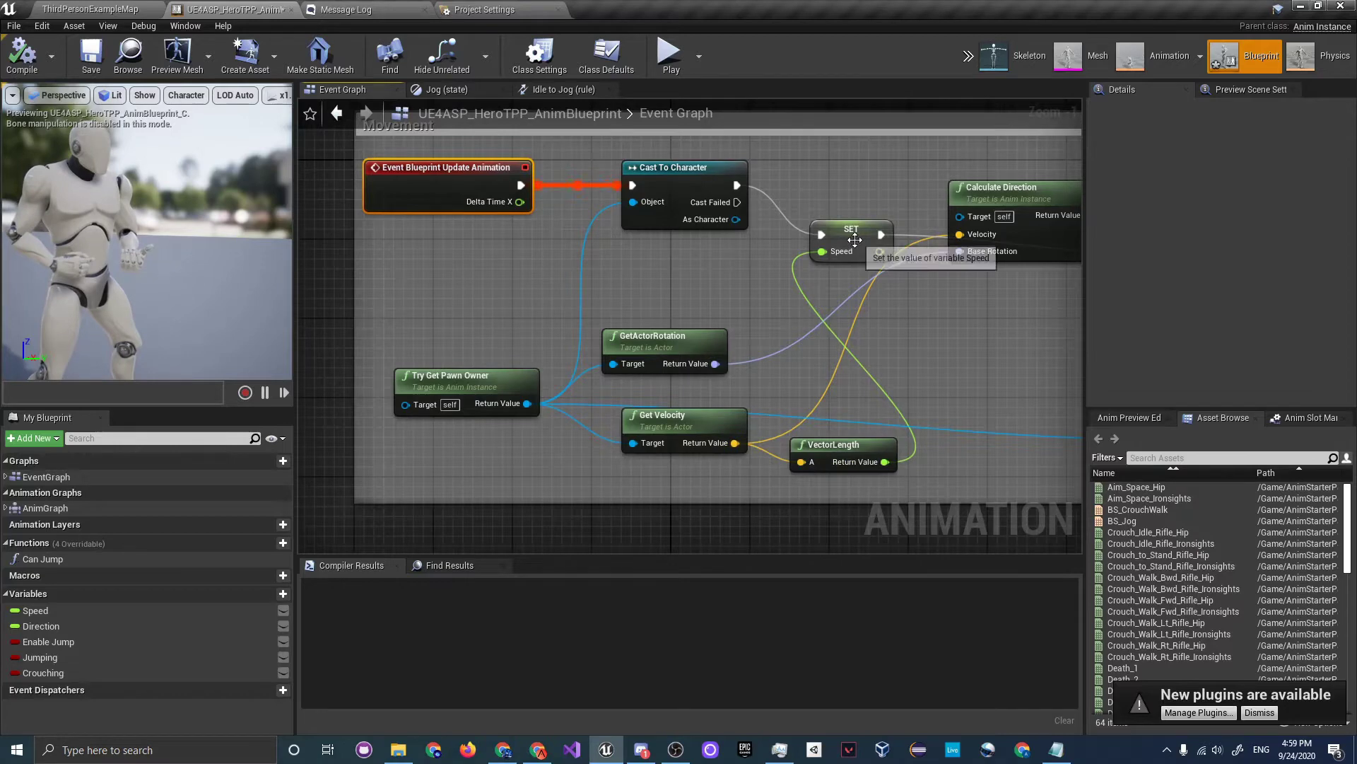
Examine the Movement logic from setting Speed and Direction through to Cast To Ue4ASP_Character and the jump and crouch inputs.
right_click_drag(932, 367, 712, 395)
right_click_drag(685, 380, 523, 382)
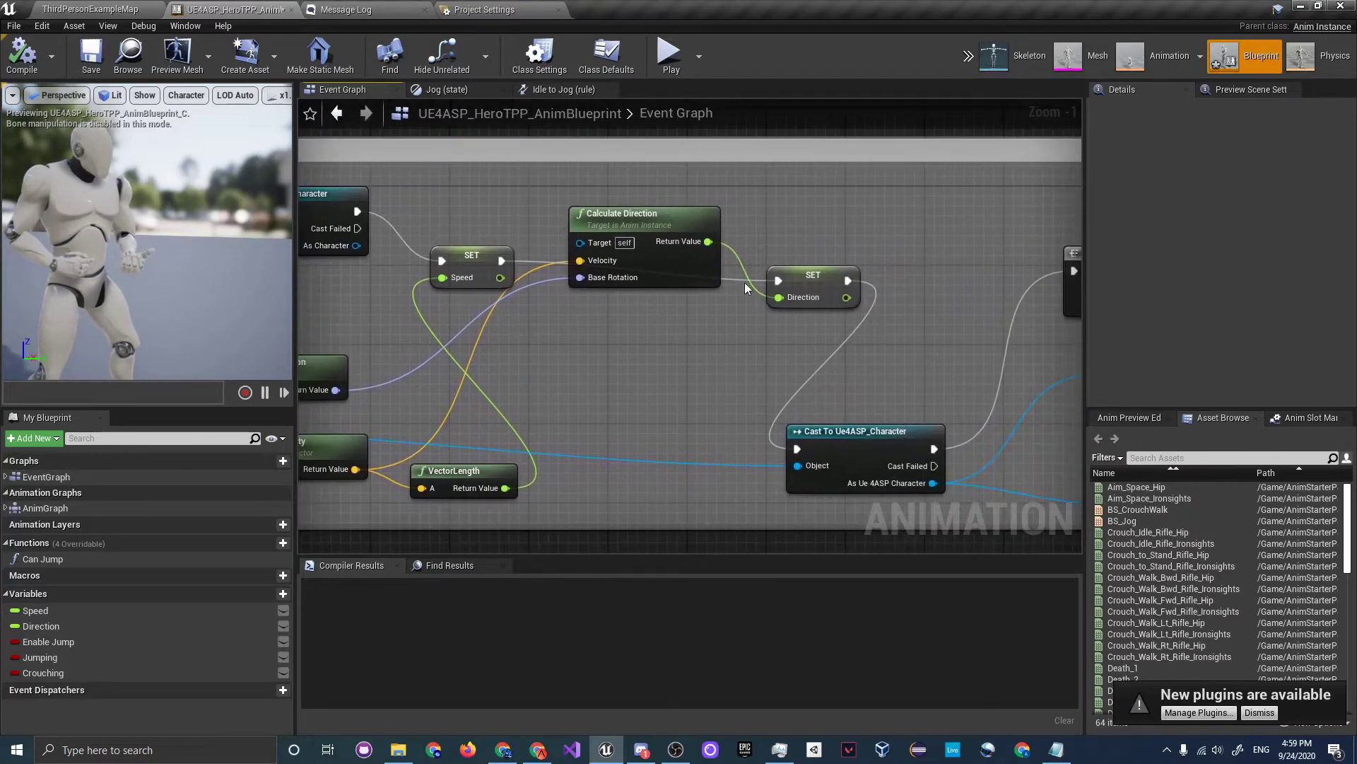
right_click_drag(810, 303, 505, 307)
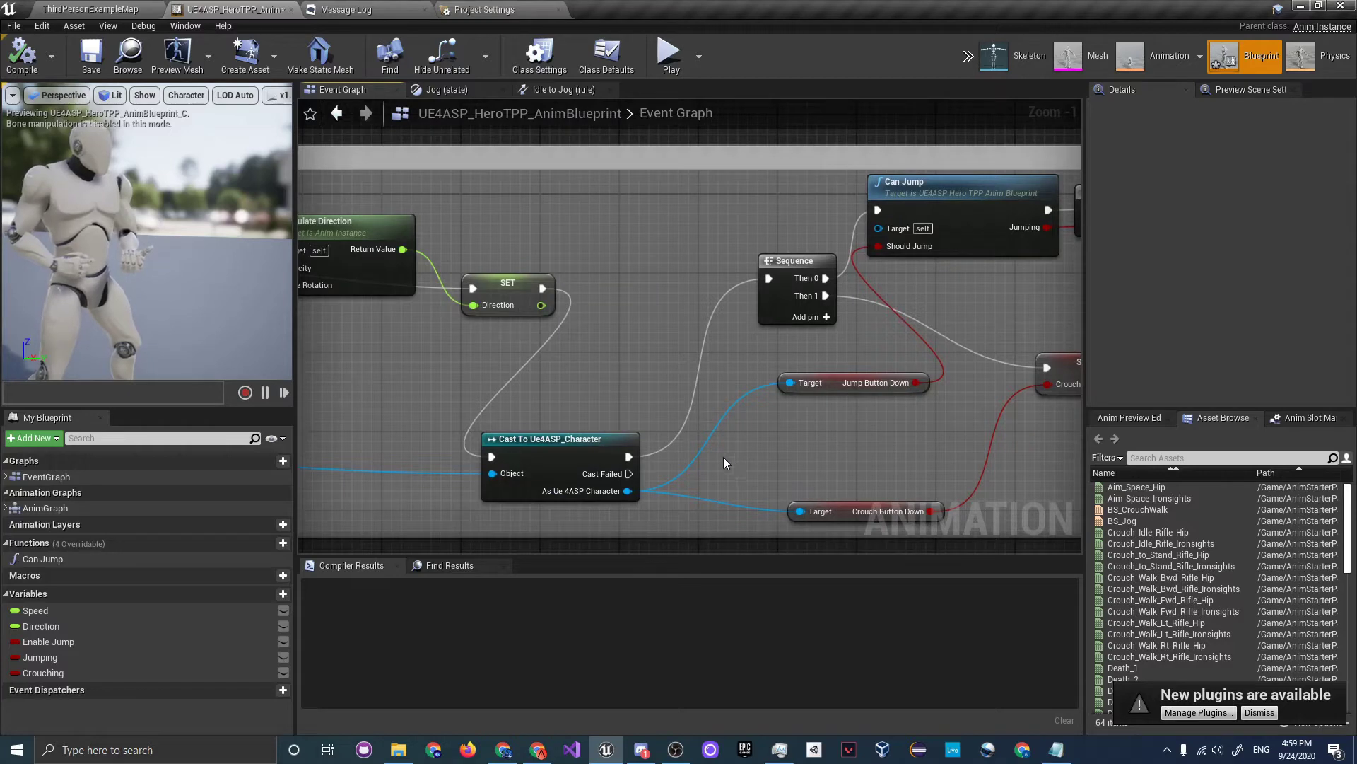
Play the level from ThirdPersonExampleMap to check the character's sideways movement, and end the play session.
left_click(81, 9)
left_click(816, 51)
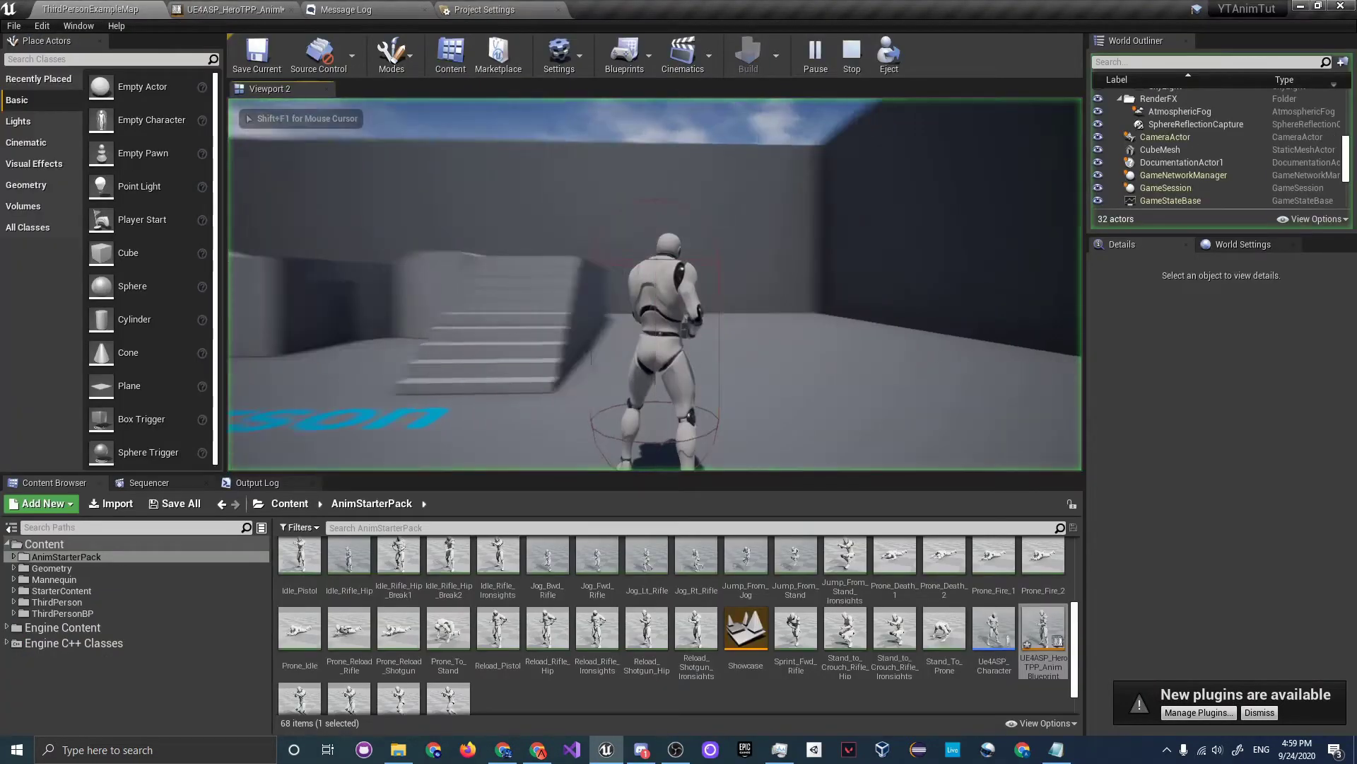
key("a")
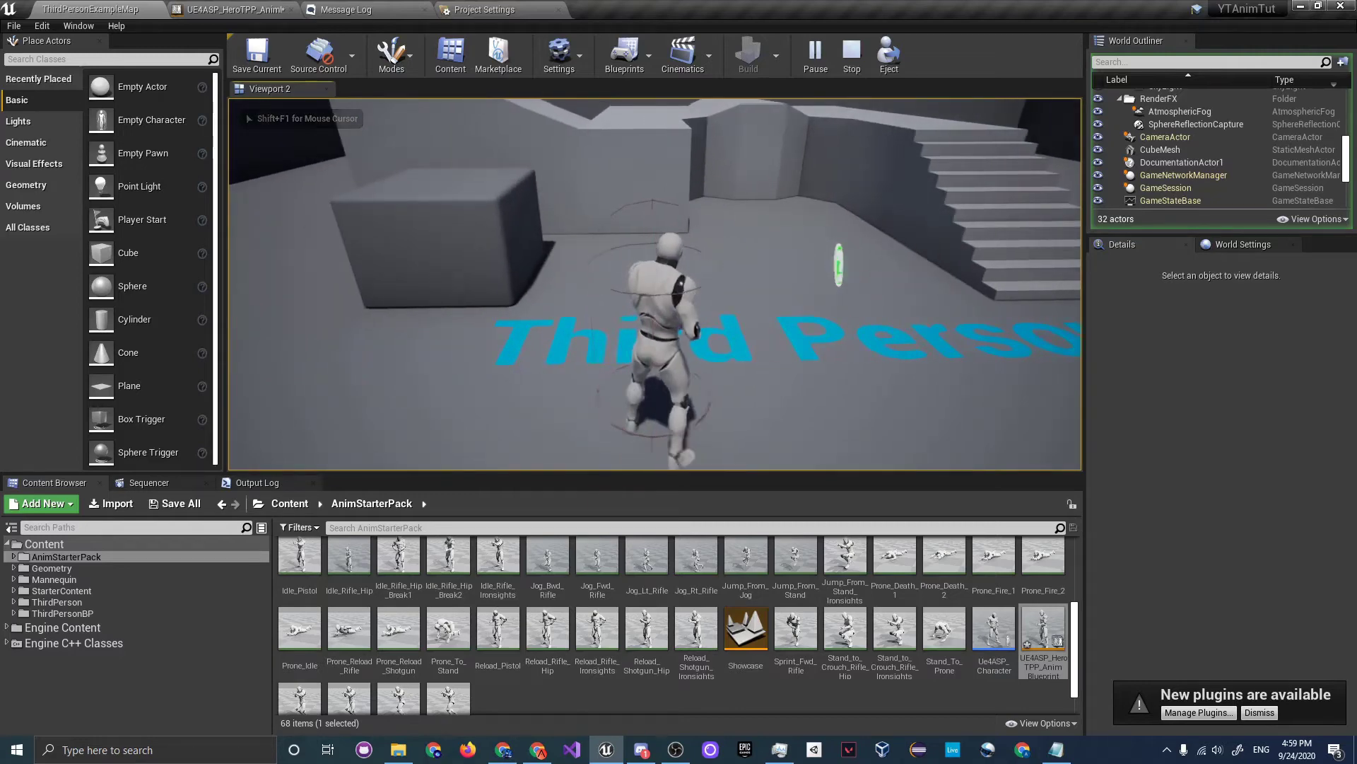
key("d")
key("Escape")
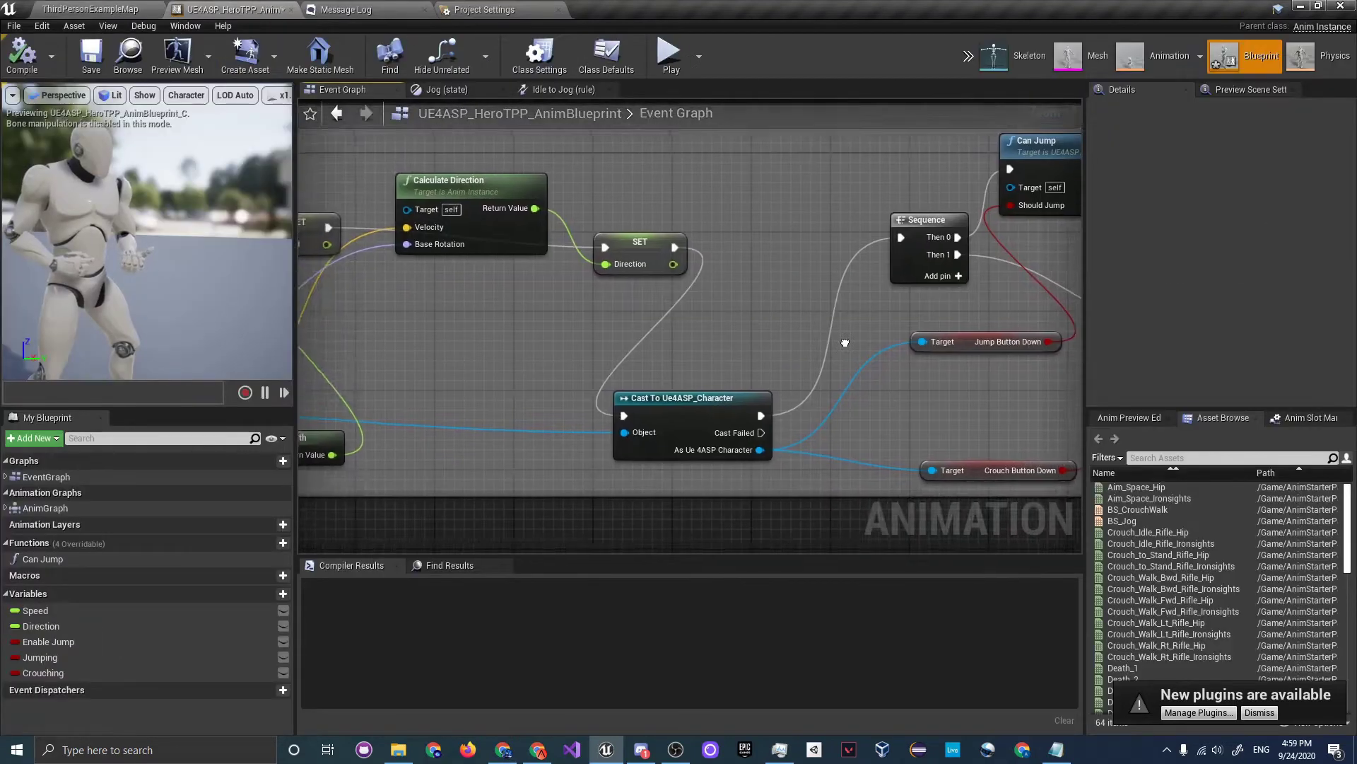
Review how the Event Graph sets Speed and Direction, and revisit the Idle to Jog transition rule.
right_click_drag(845, 342, 885, 371)
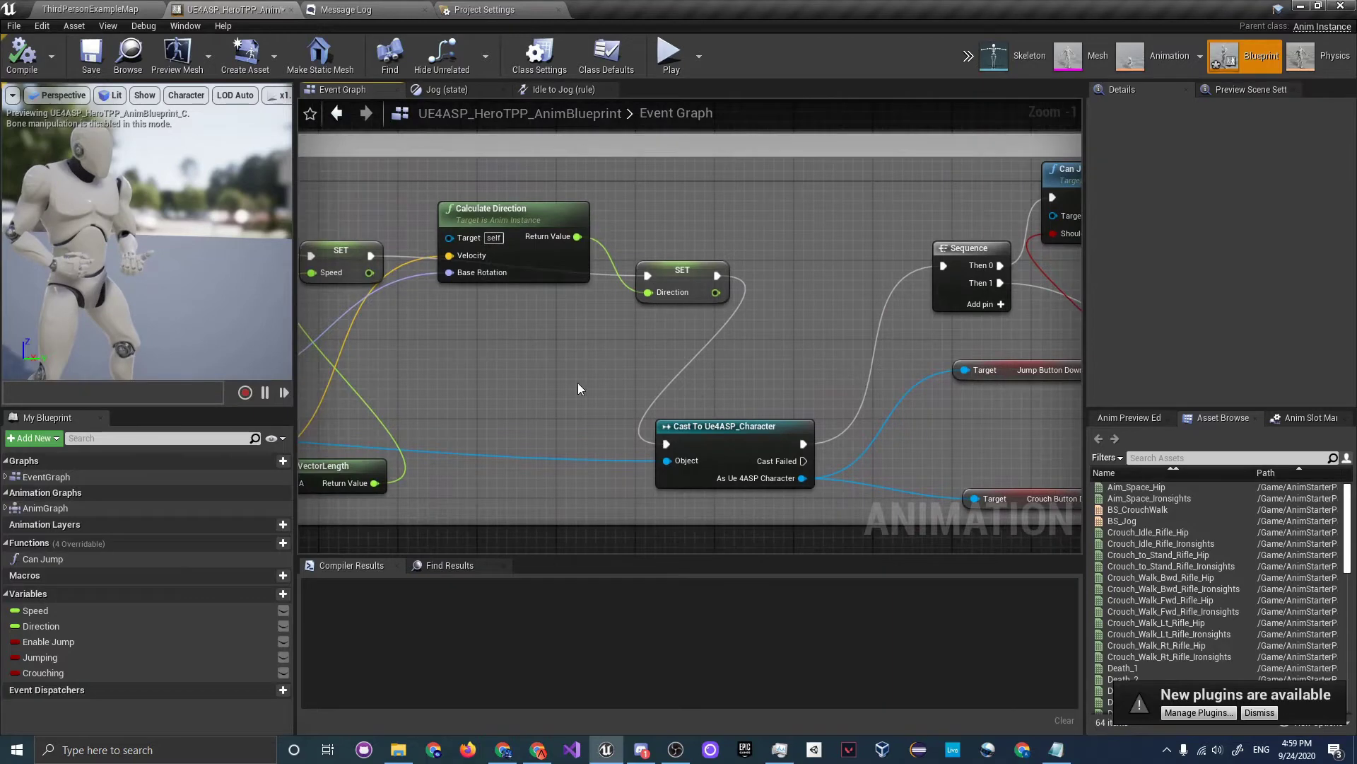
right_click_drag(605, 380, 850, 358)
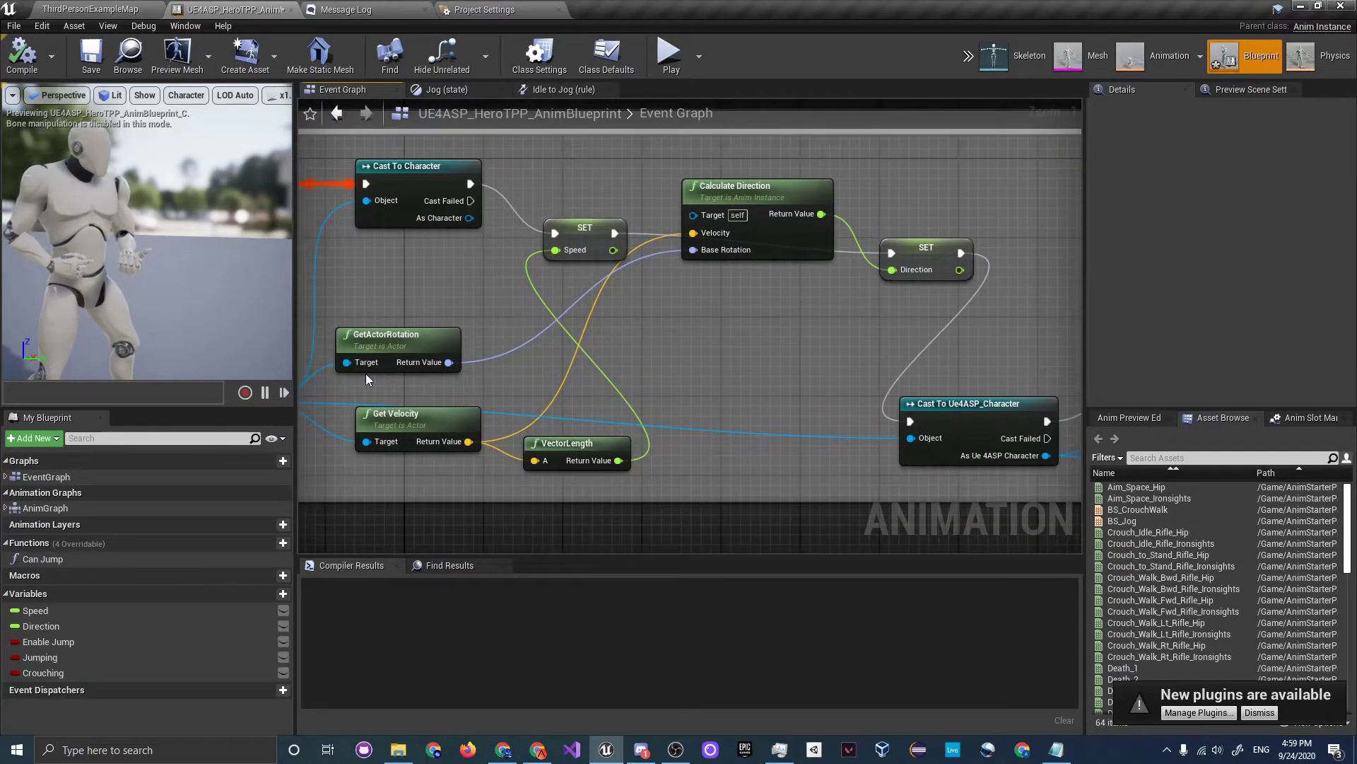
left_click(566, 90)
right_click_drag(740, 409, 701, 466)
Open the Jog to Idle transition rule in the Locomotion state machine and inspect its Speed comparison.
left_click(800, 115)
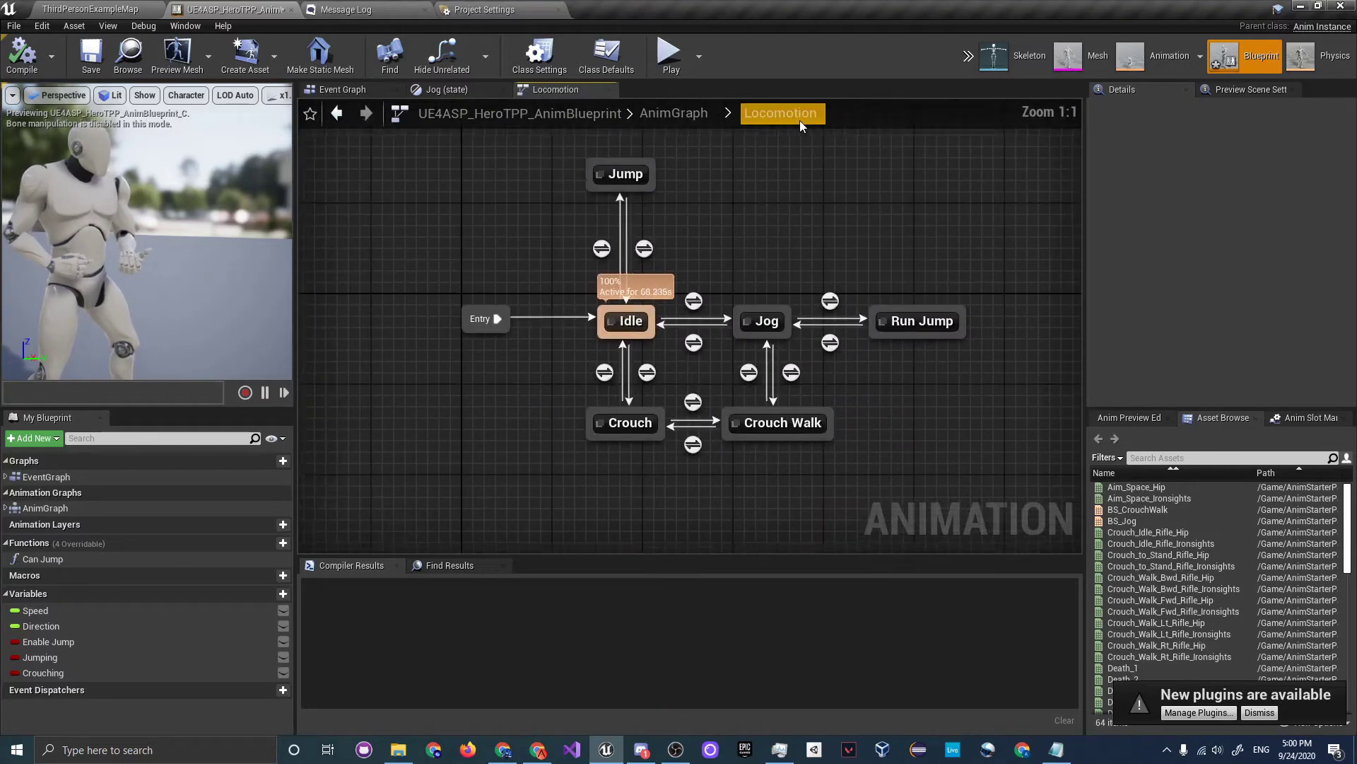
double_click(717, 374)
left_click_drag(664, 298, 628, 314)
left_click(750, 288)
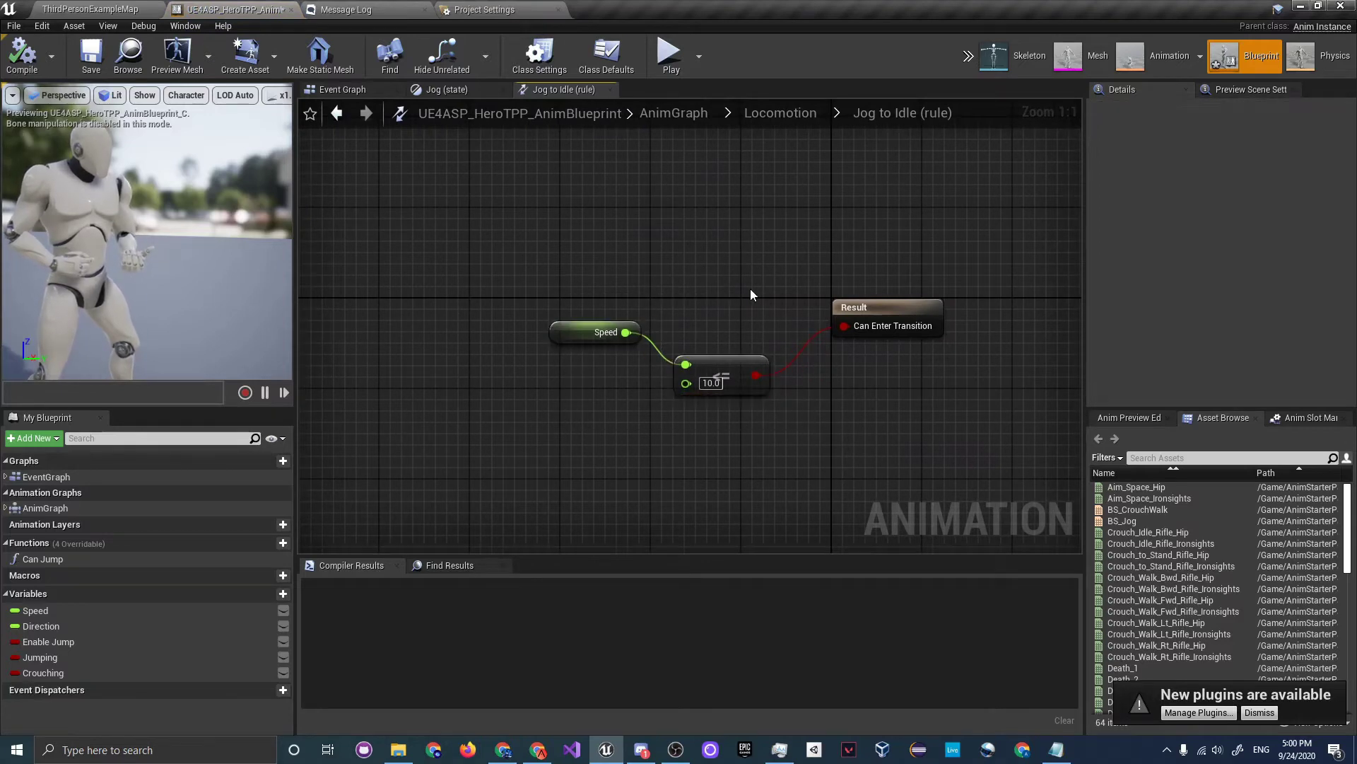
Return to the Locomotion state machine and examine how the Idle, Jog, Crouch and Crouch Walk states connect through their transitions.
left_click(809, 117)
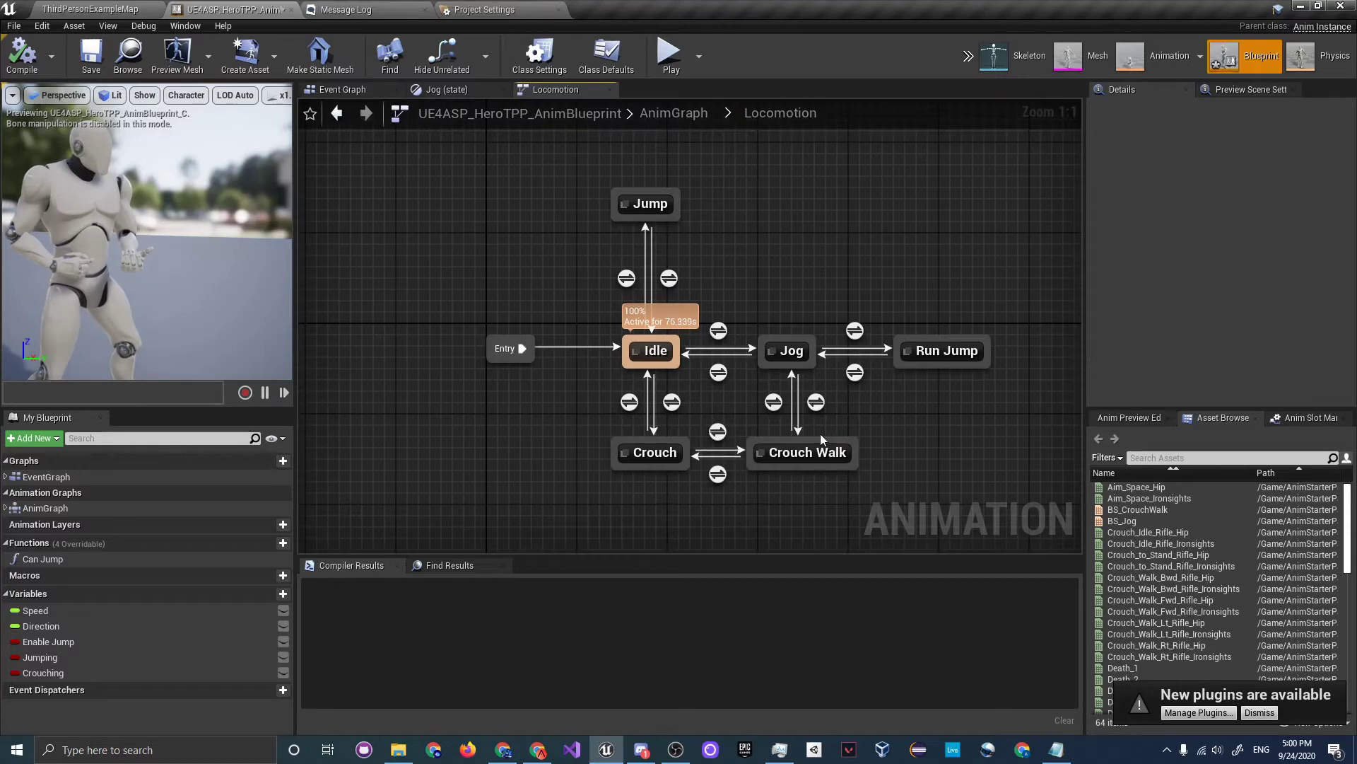
right_click_drag(861, 479, 743, 546)
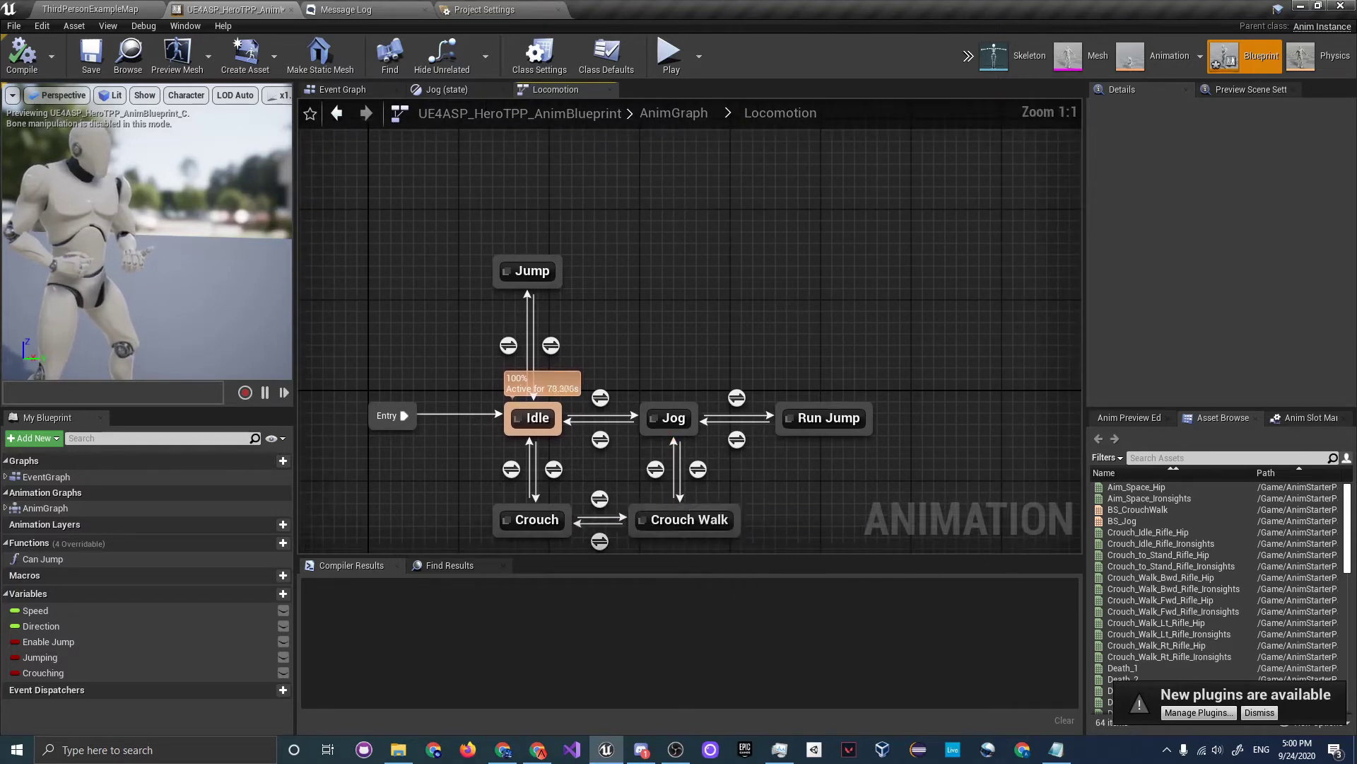
right_click_drag(640, 468, 727, 396)
scroll(728, 396, "down", 1)
scroll(728, 396, "up", 1)
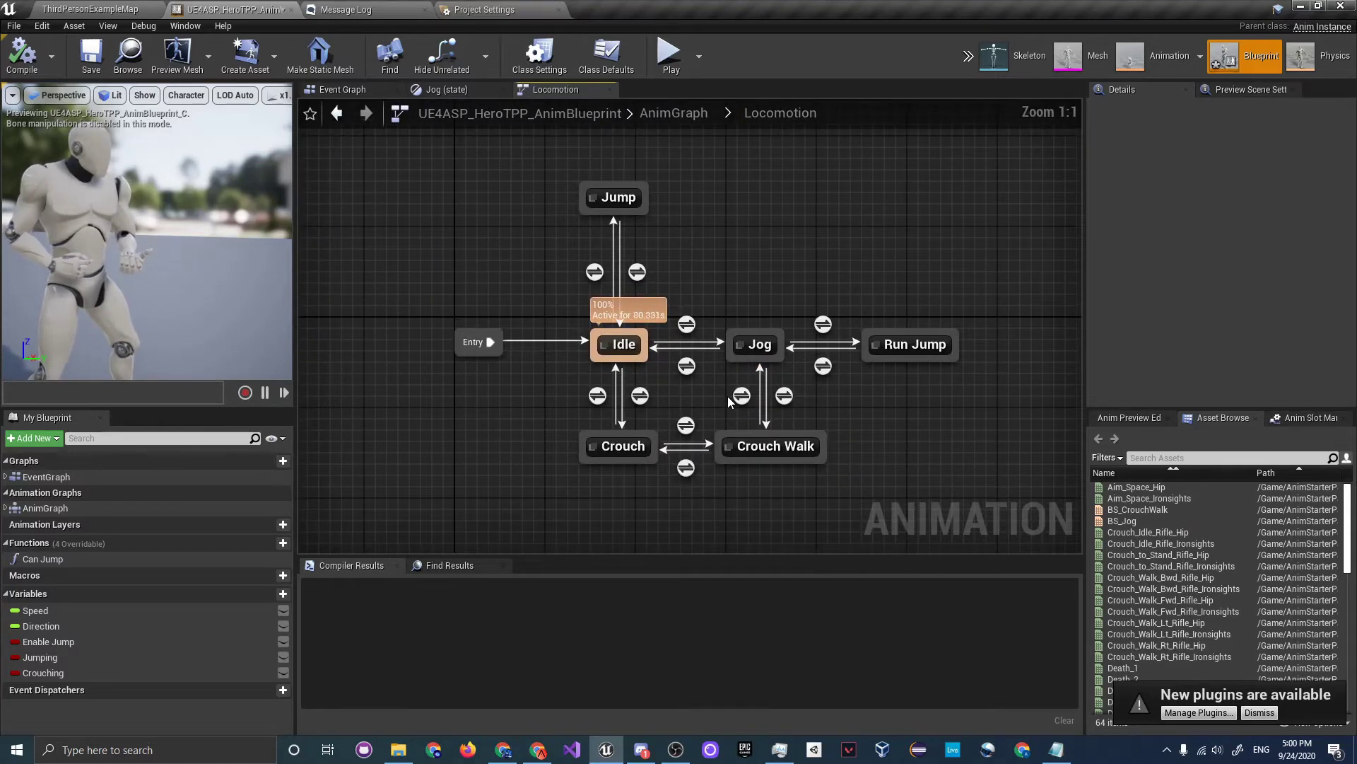
left_click(686, 467)
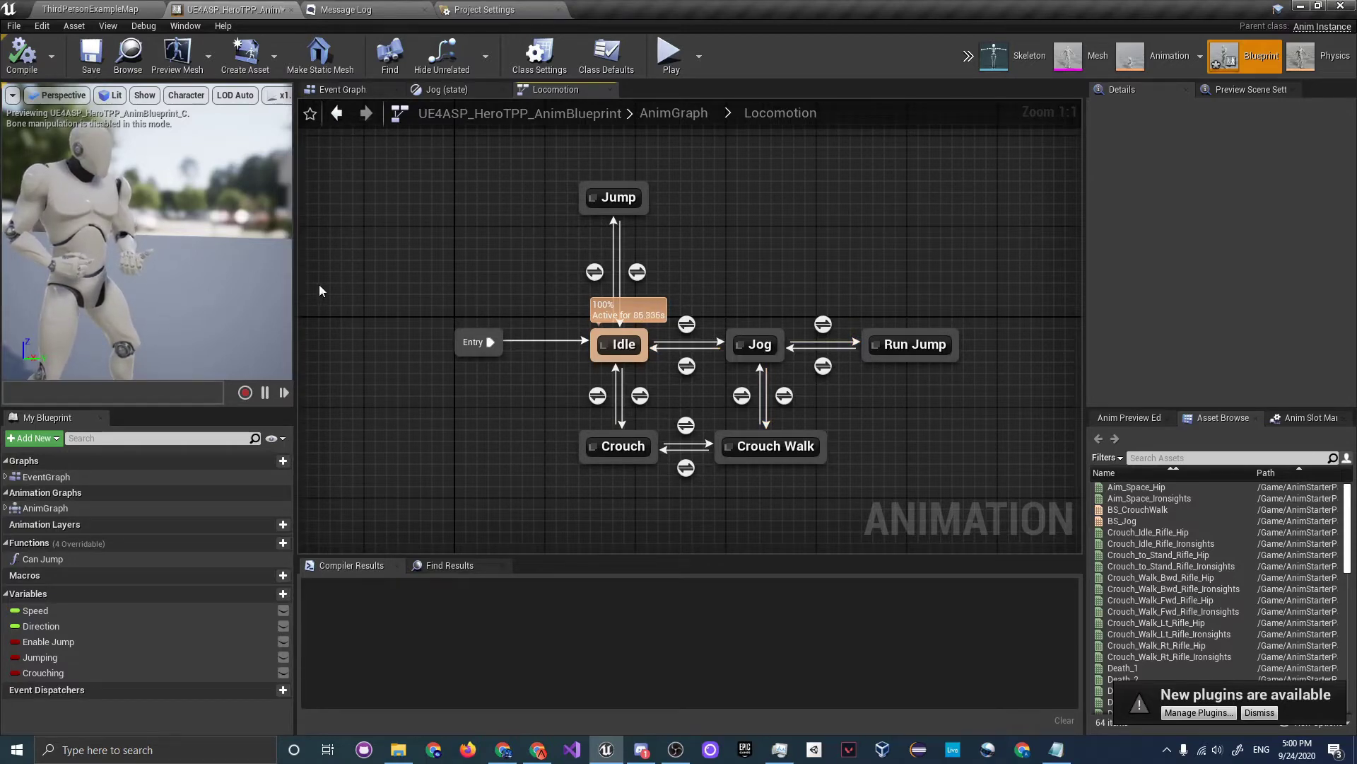
left_click(625, 345)
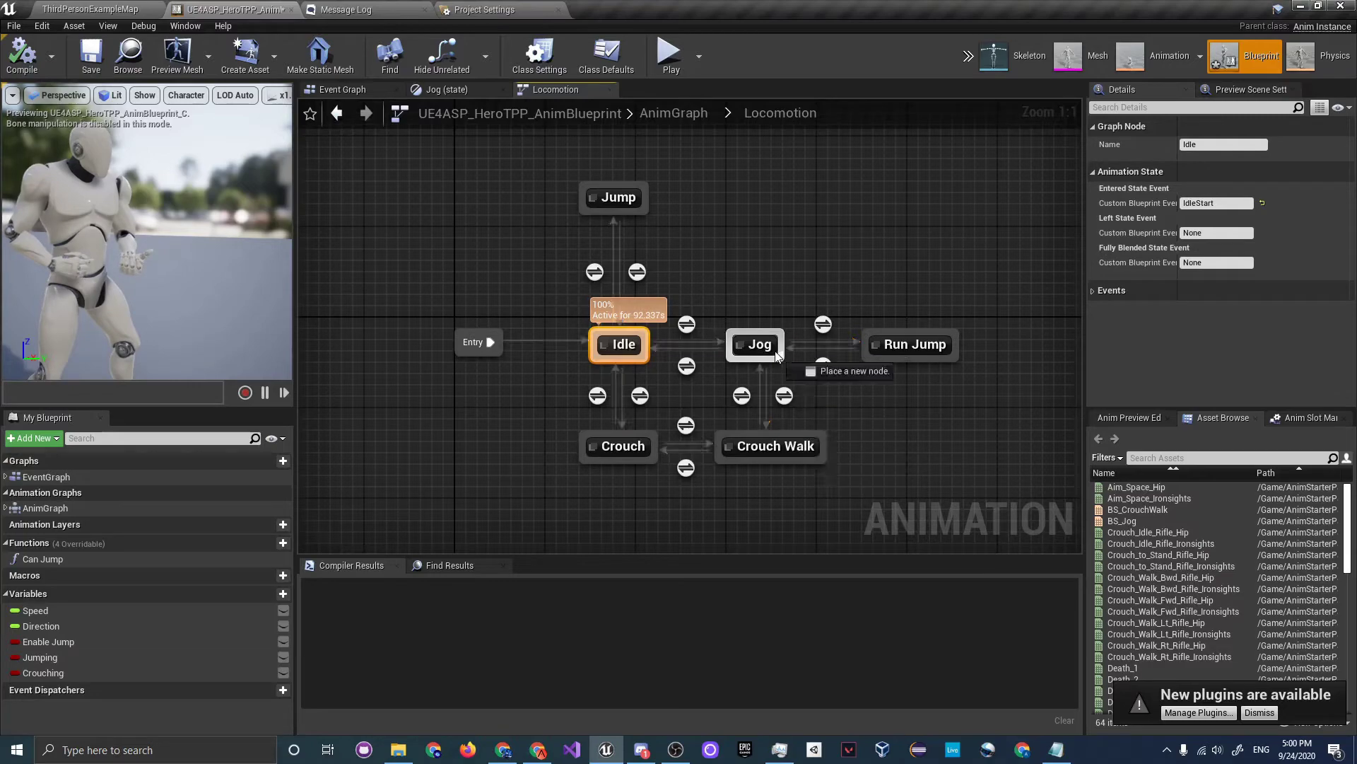
Review the jump and crouch logic in the Event Graph, and briefly play the level from ThirdPersonExampleMap.
left_click(347, 91)
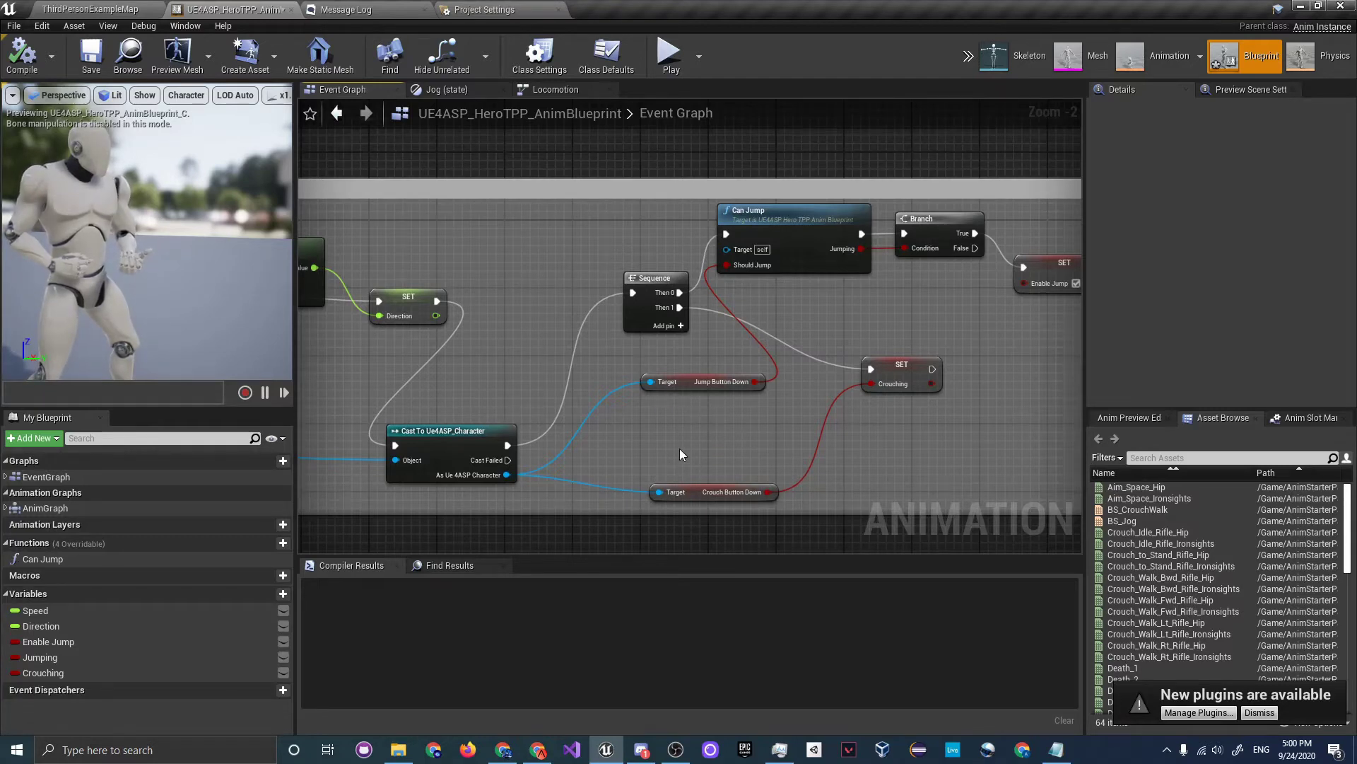
right_click_drag(774, 403, 685, 416)
left_click(168, 8)
left_click(813, 52)
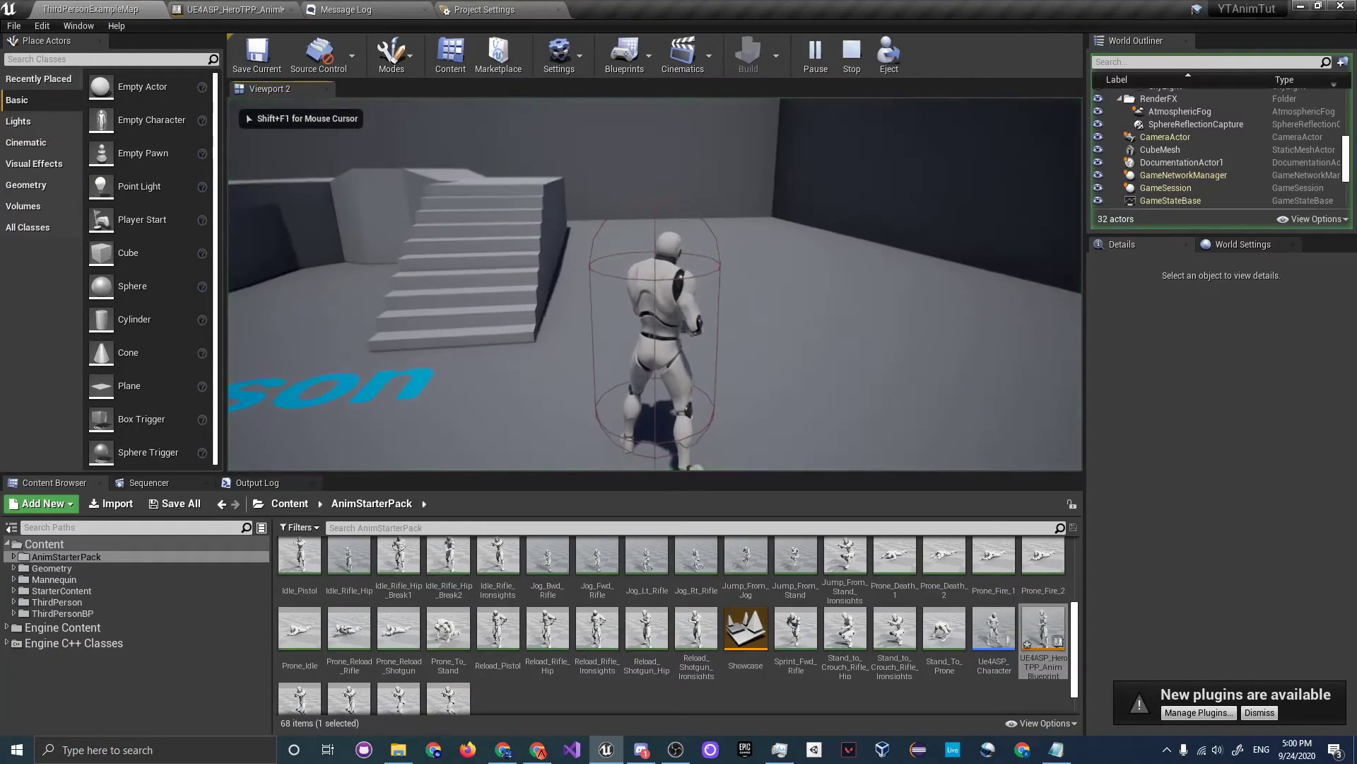
key("Escape")
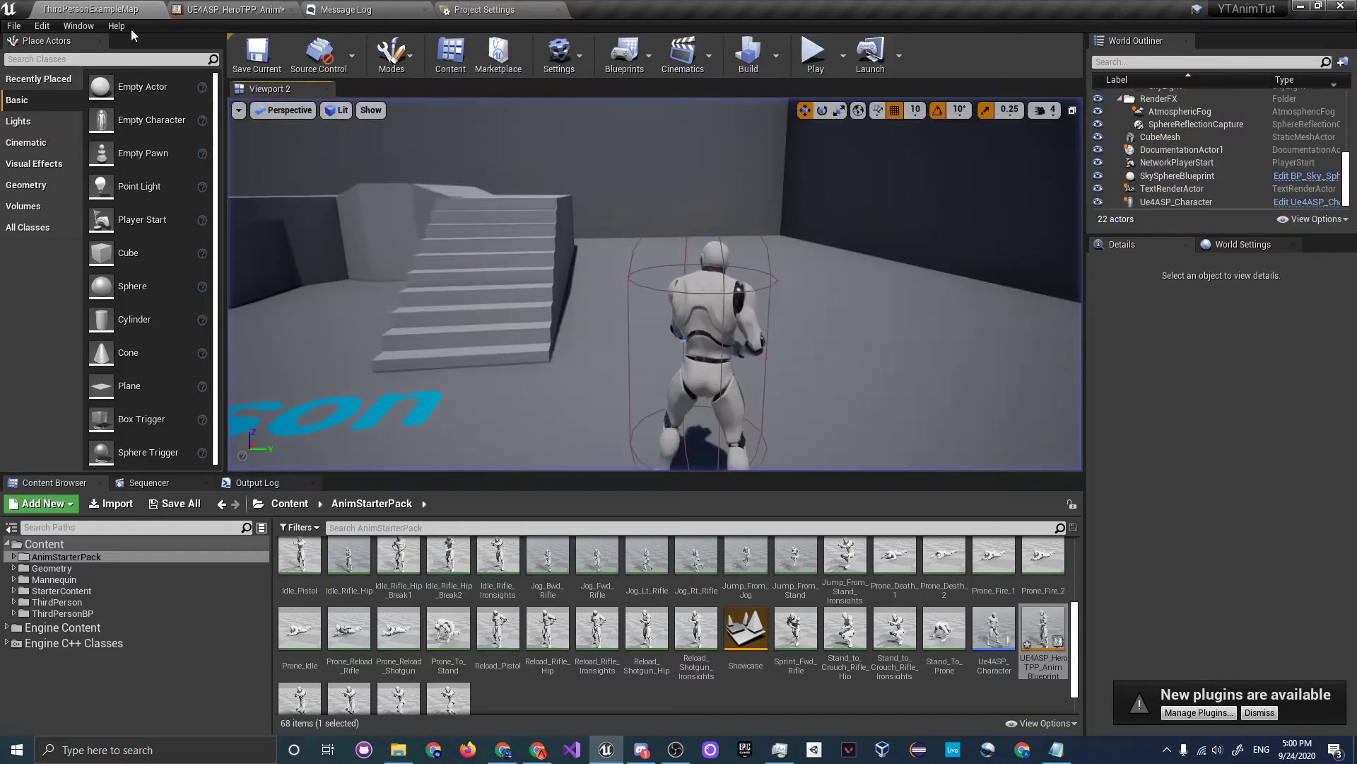
Examine the Movement section of the animation blueprint's Event Graph, from Event Blueprint Update Animation through the Speed and Direction calculations.
left_click(230, 10)
right_click_drag(412, 426, 683, 358)
right_click_drag(531, 398, 763, 412)
scroll(830, 321, "down", 2)
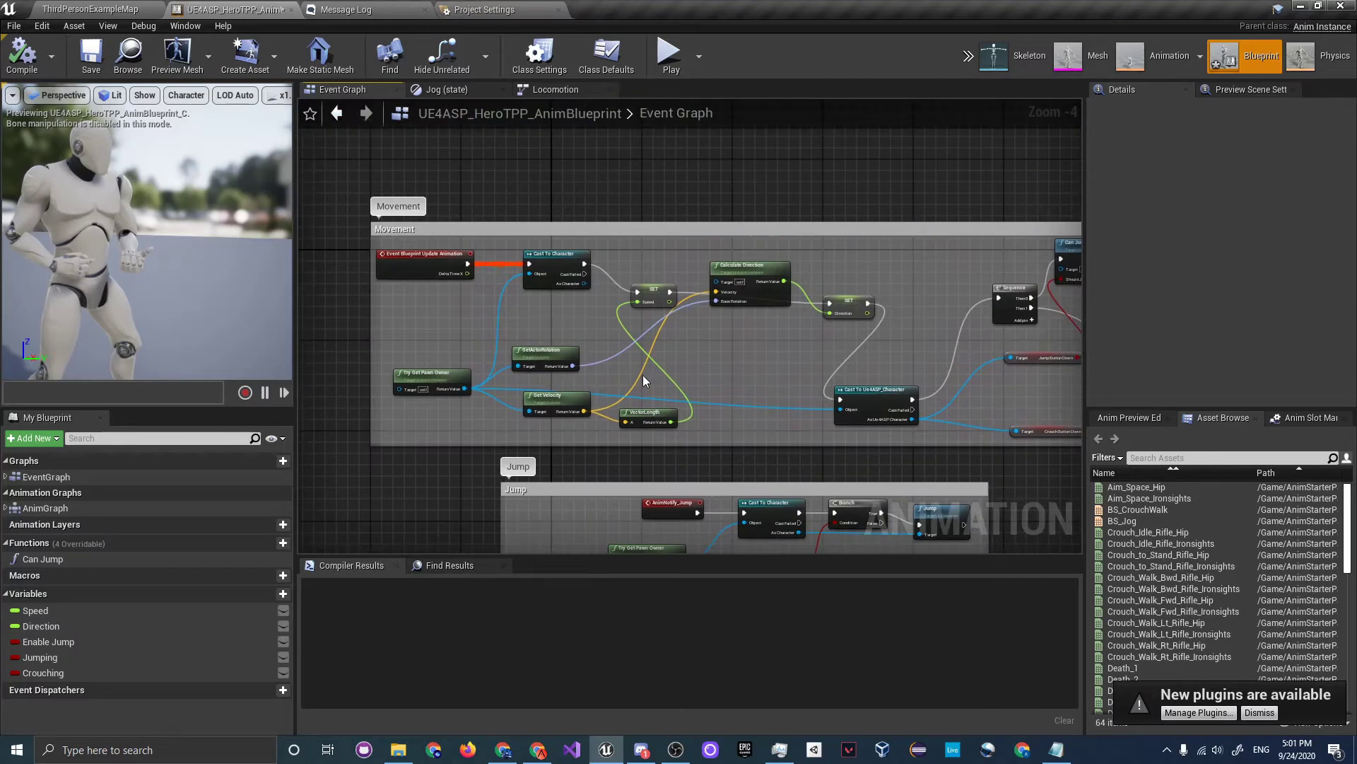
right_click_drag(624, 380, 726, 346)
scroll(727, 346, "up", 1)
right_click_drag(674, 194, 709, 270)
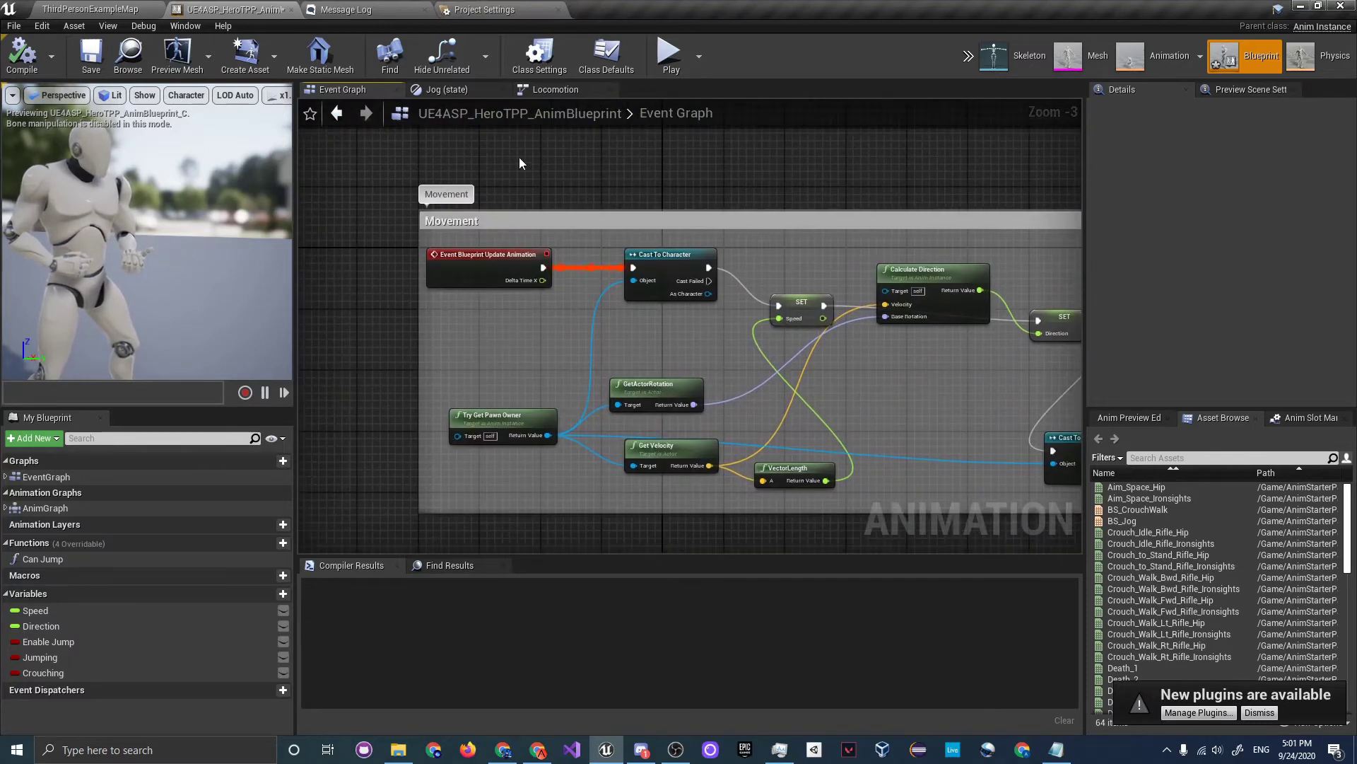
Go from the Jog state back to the Locomotion state machine and move the Idle state slightly upward.
left_click(464, 91)
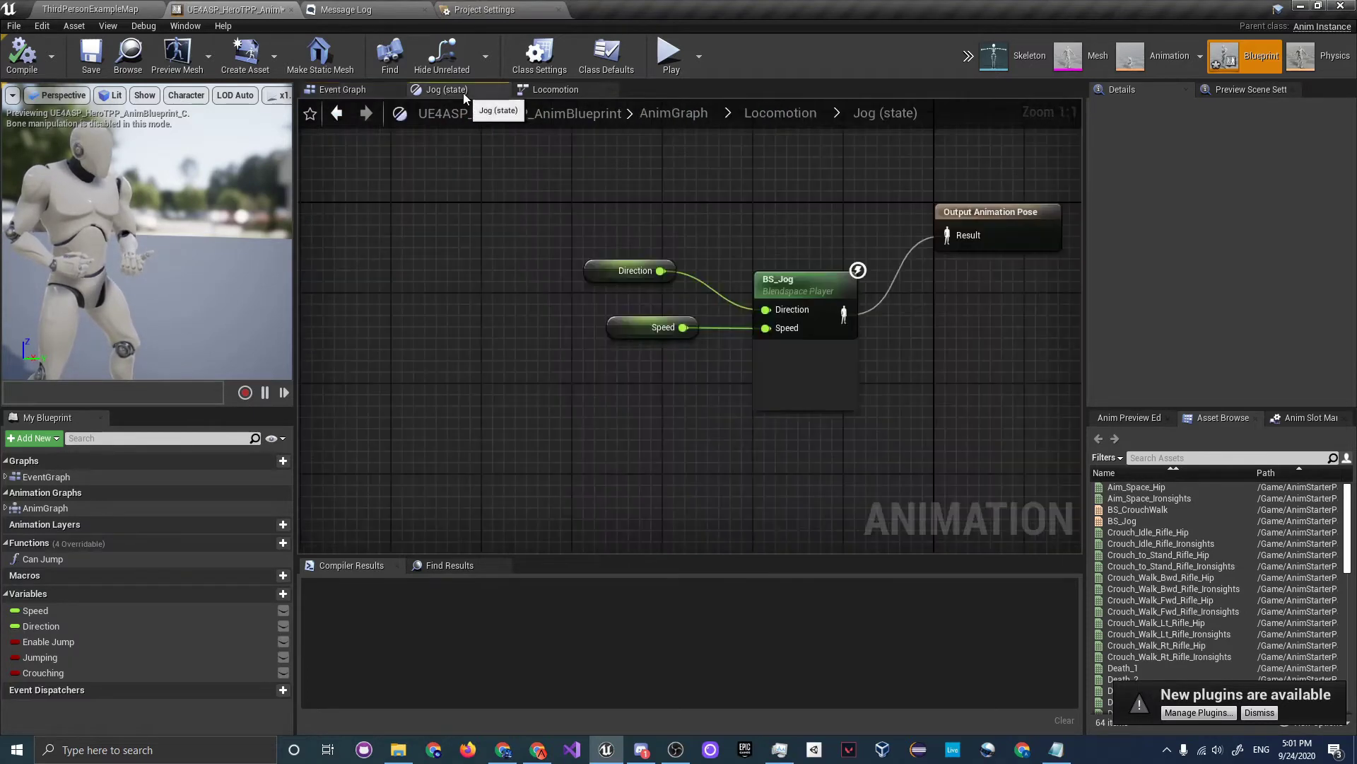
left_click(813, 119)
mouse_move(969, 432)
right_mouse_down()
mouse_move(924, 396)
mouse_move(953, 424)
right_mouse_up()
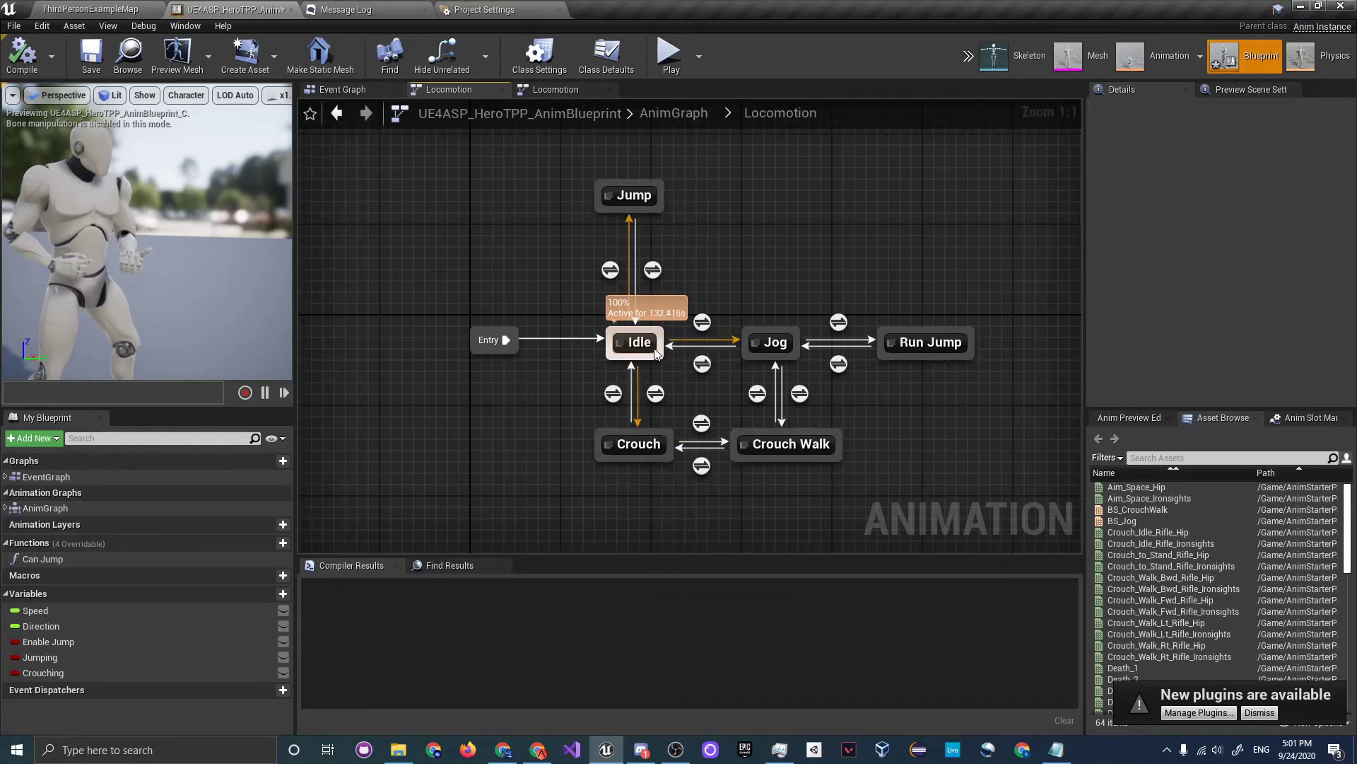
left_click_drag(654, 359, 683, 258)
left_click(856, 213)
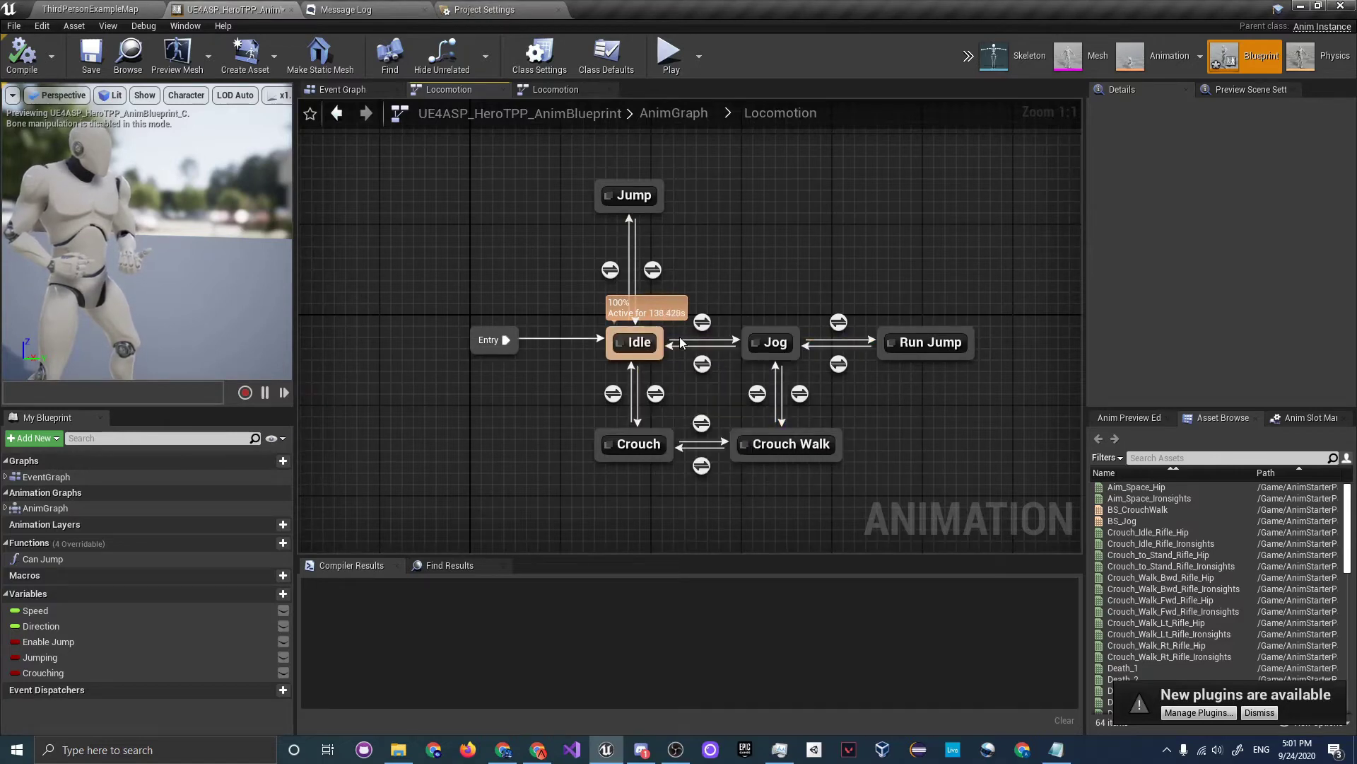
mouse_move(651, 348)
left_mouse_down()
mouse_move(689, 362)
mouse_move(651, 335)
left_mouse_up()
left_click(861, 302)
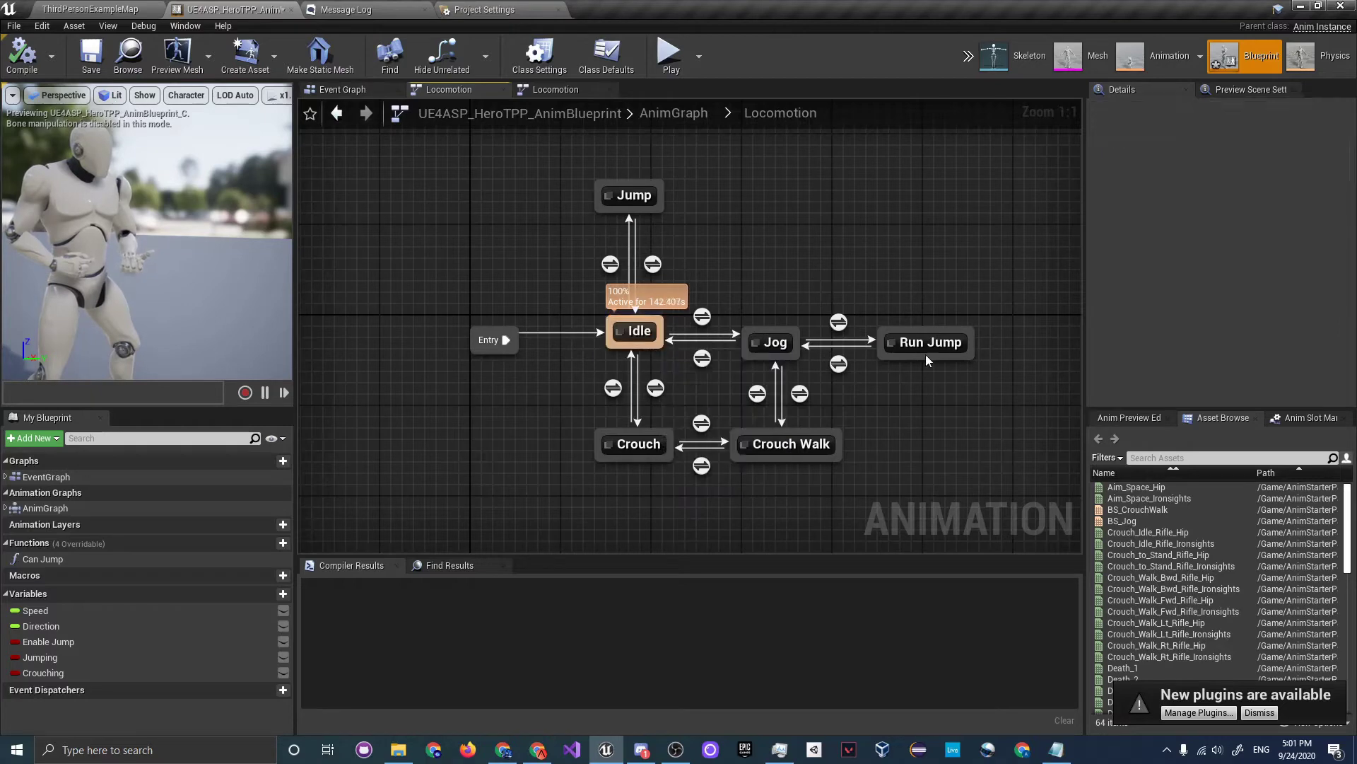
left_click_drag(884, 357, 890, 421)
left_click(893, 320)
right_click_drag(785, 278, 723, 278)
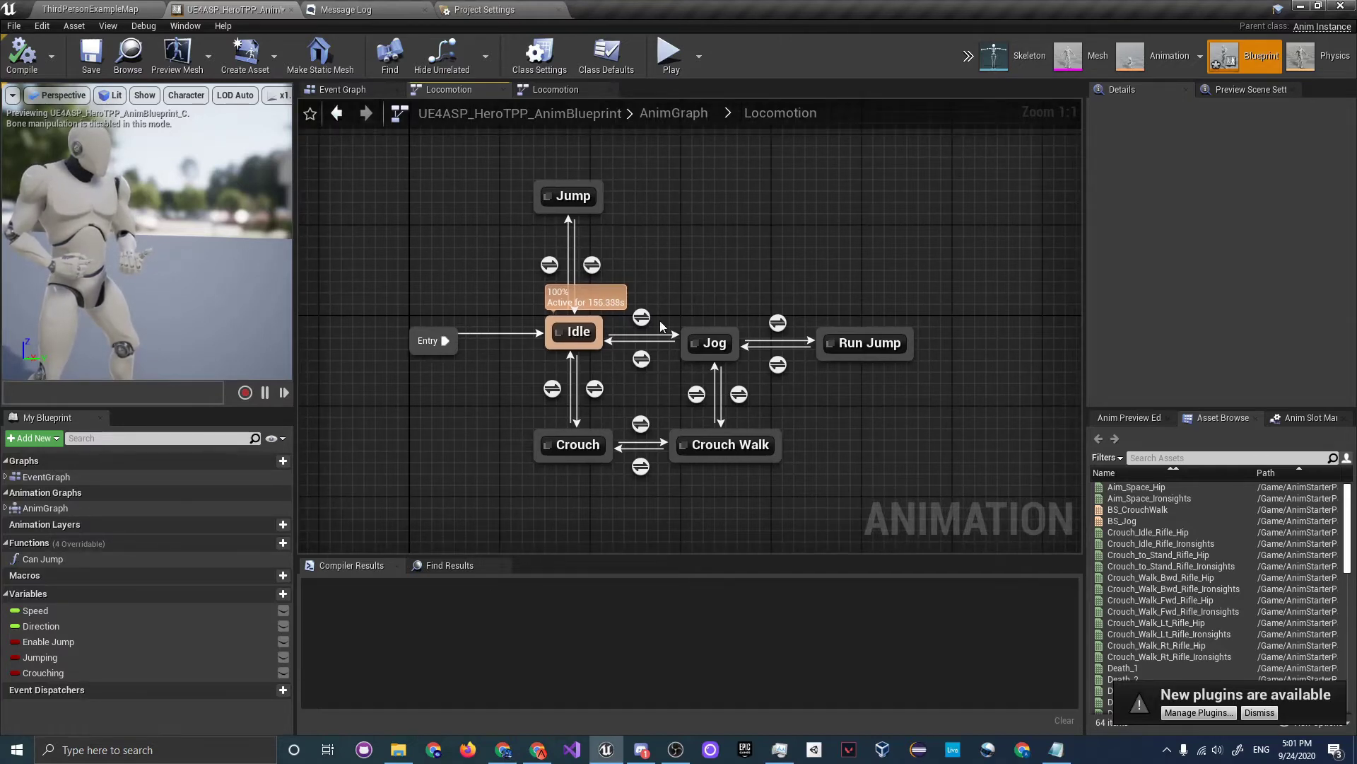
left_click_drag(601, 337, 743, 245)
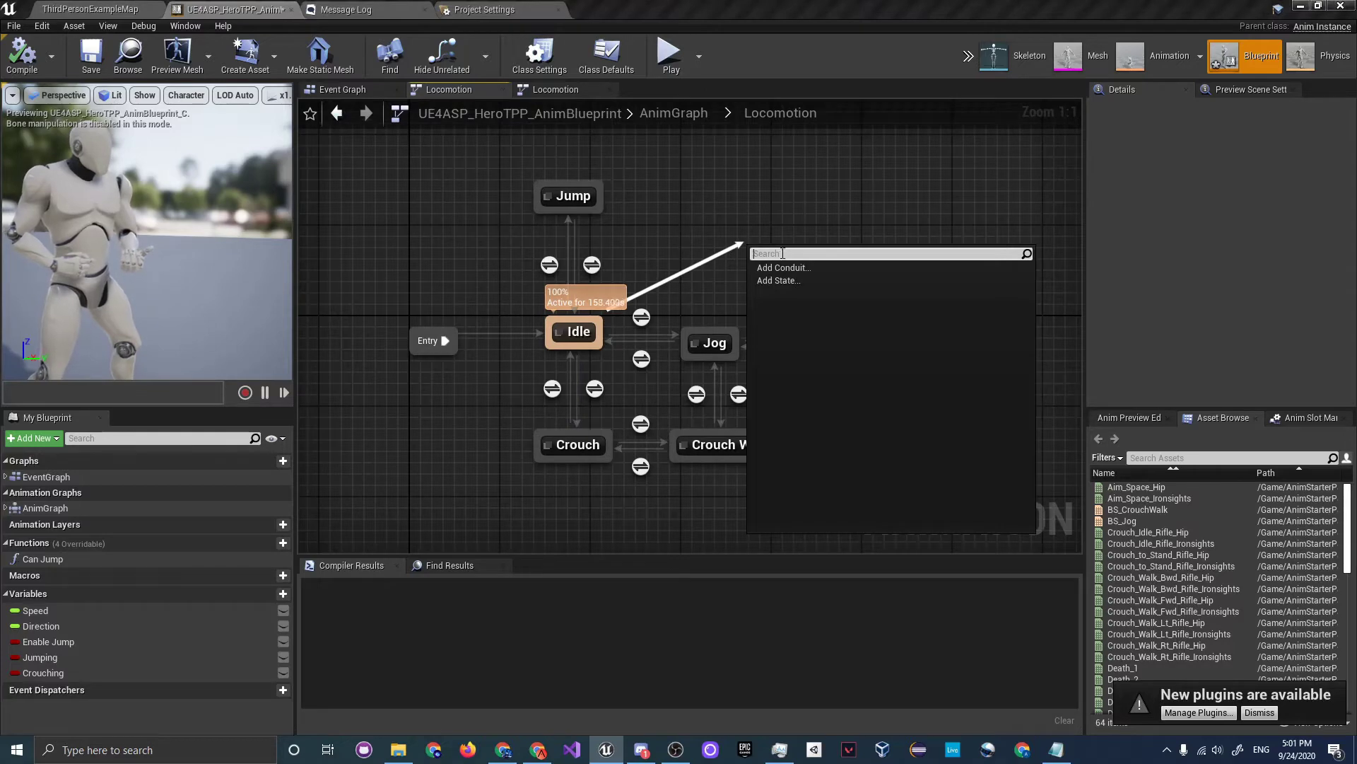
key("Escape")
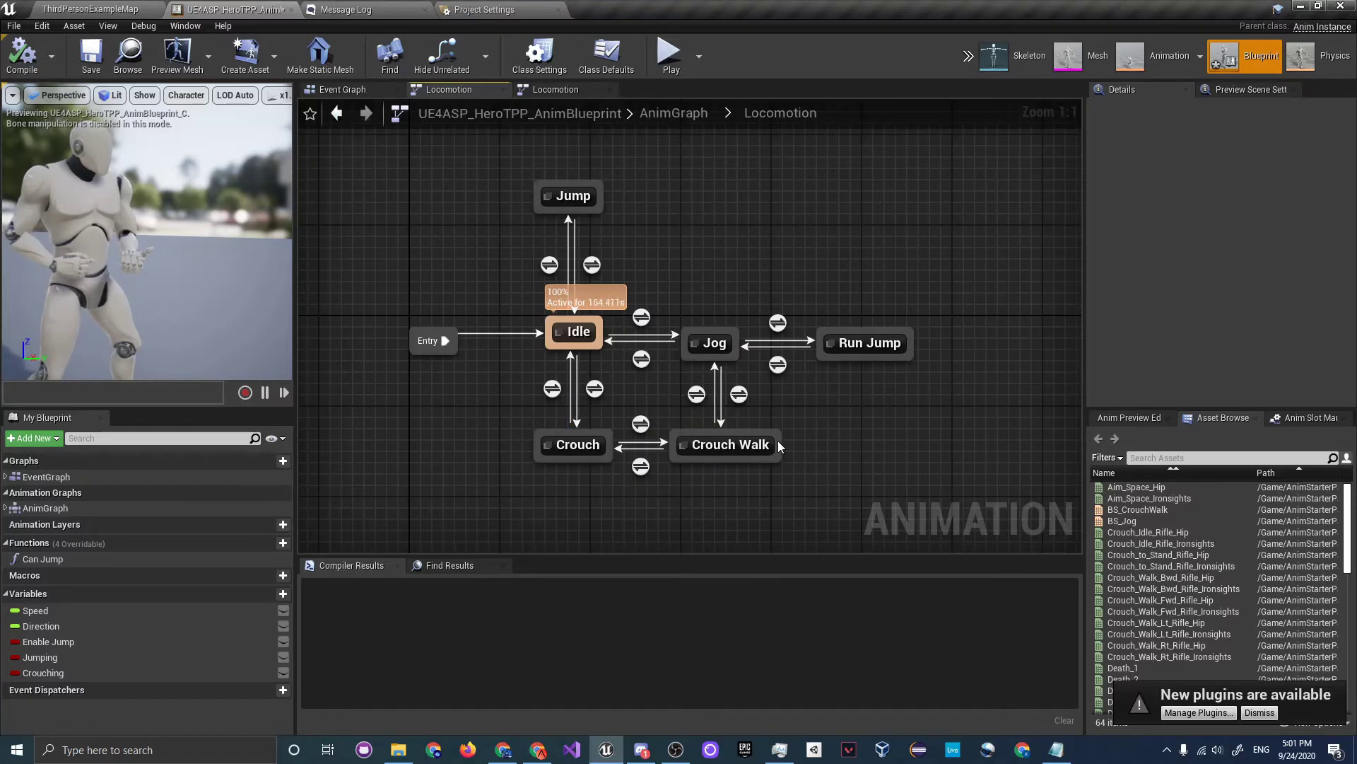
mouse_move(748, 304)
right_mouse_down()
mouse_move(739, 311)
mouse_move(738, 284)
right_mouse_up()
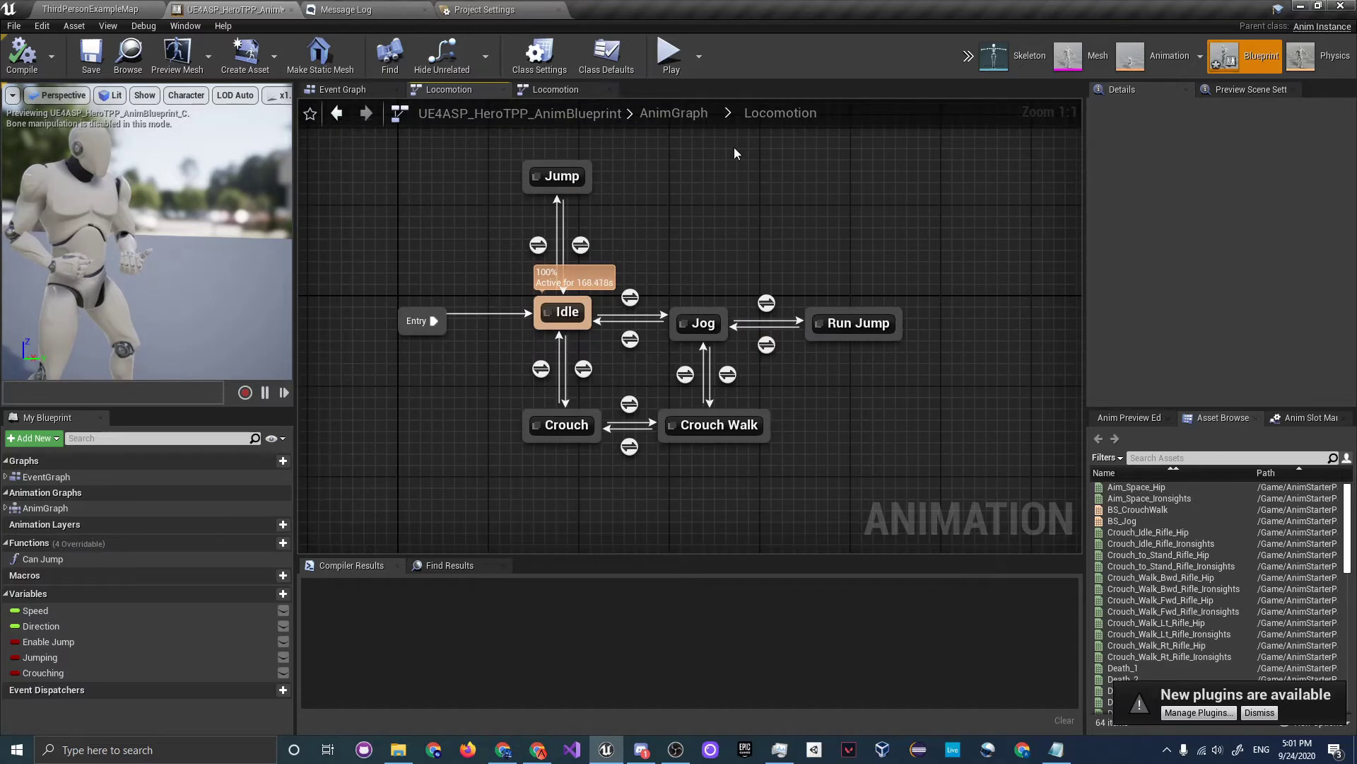
Open the Reload_Rifle_Hip animation from the AnimStarterPack folder and inspect the reload motion in its preview.
left_click(89, 9)
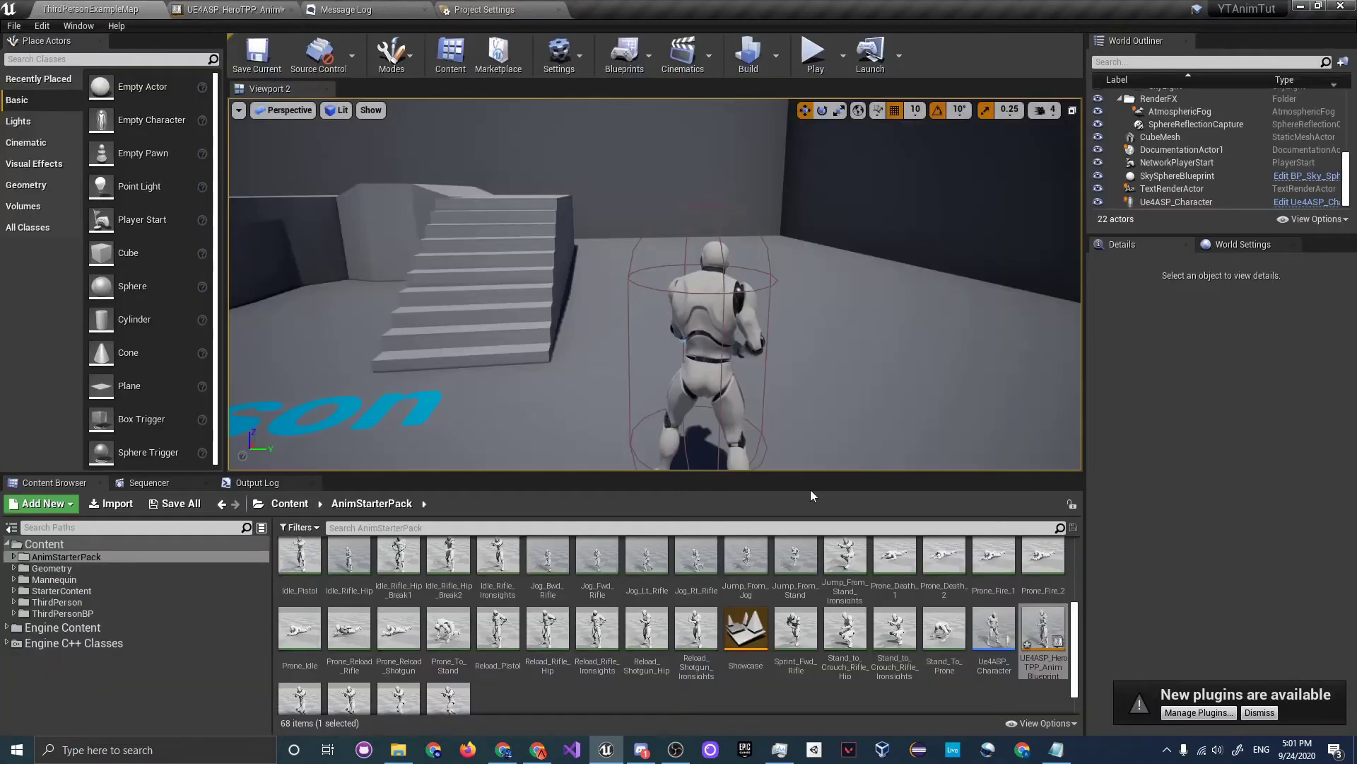
scroll(1007, 685, "up", 3)
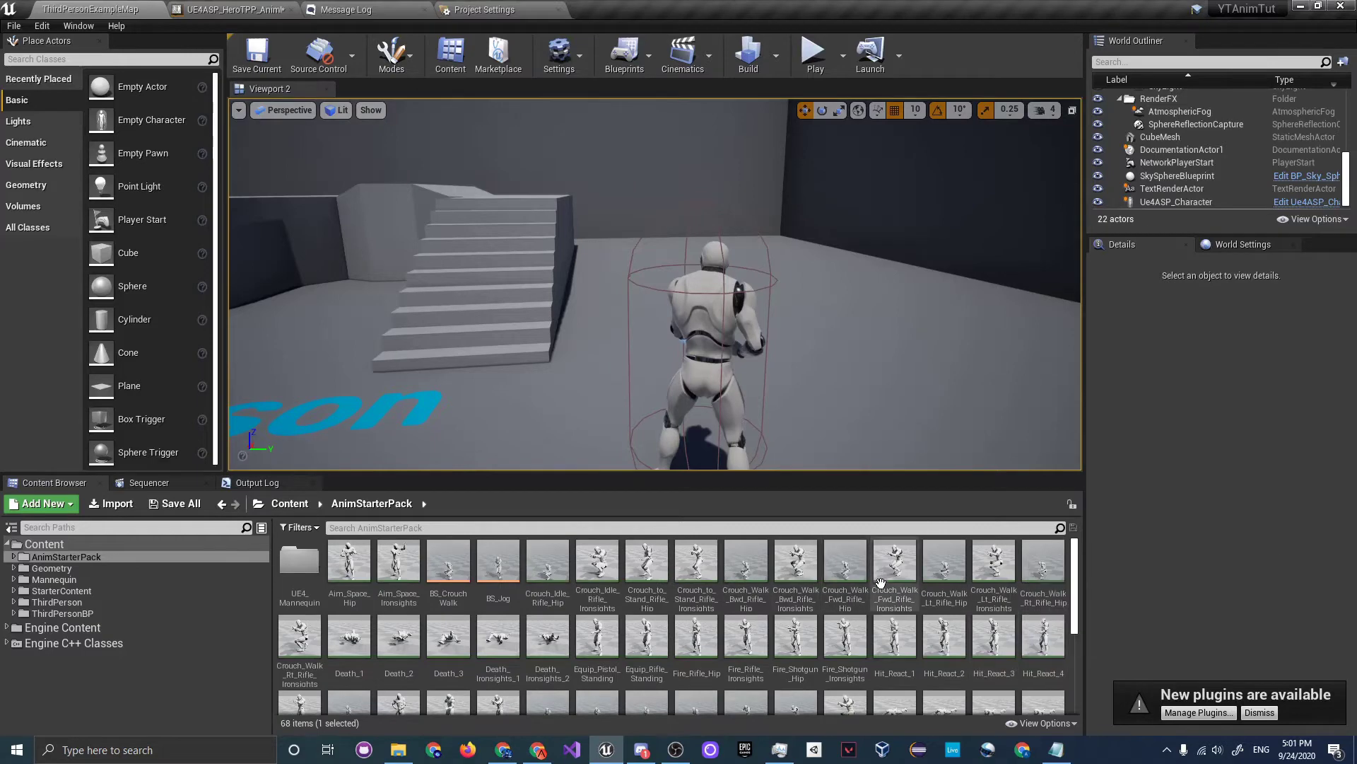
scroll(719, 632, "down", 1)
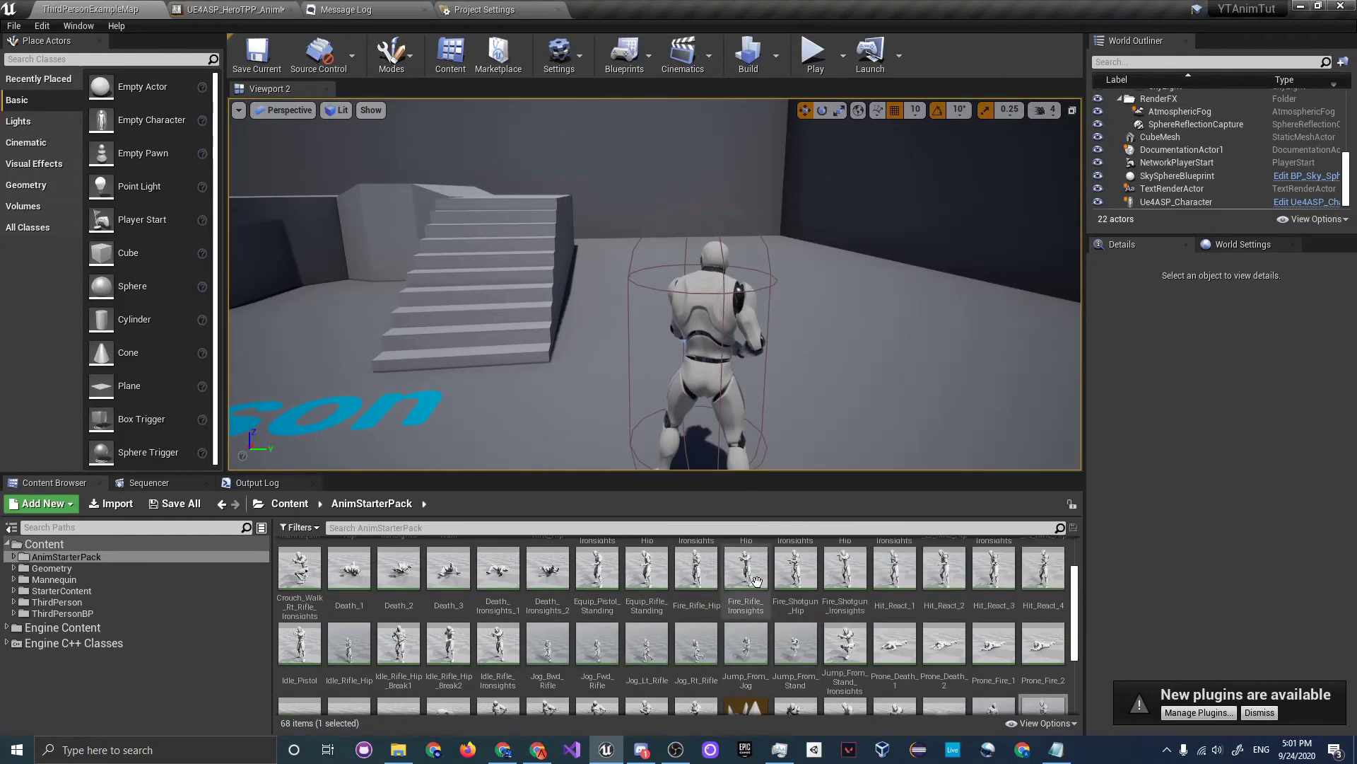
scroll(884, 601, "down", 1)
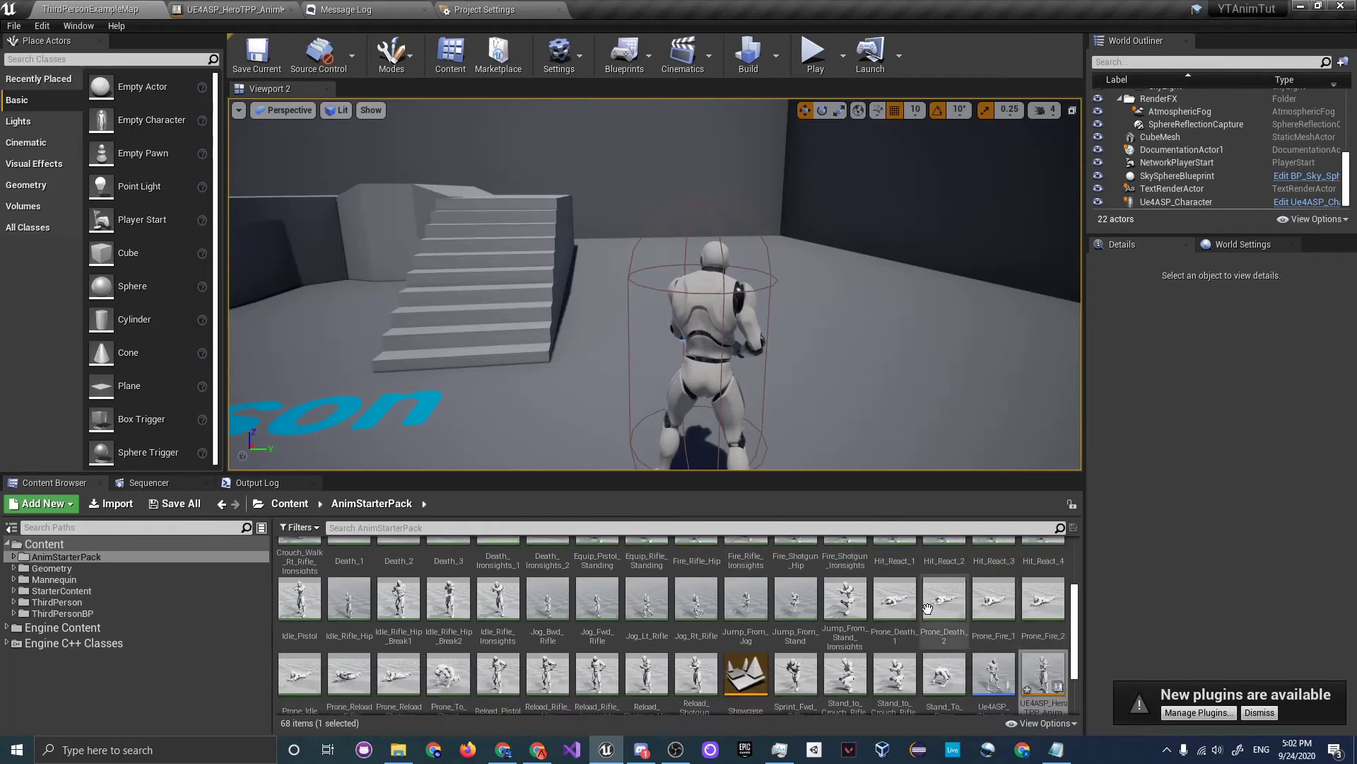
scroll(647, 608, "down", 1)
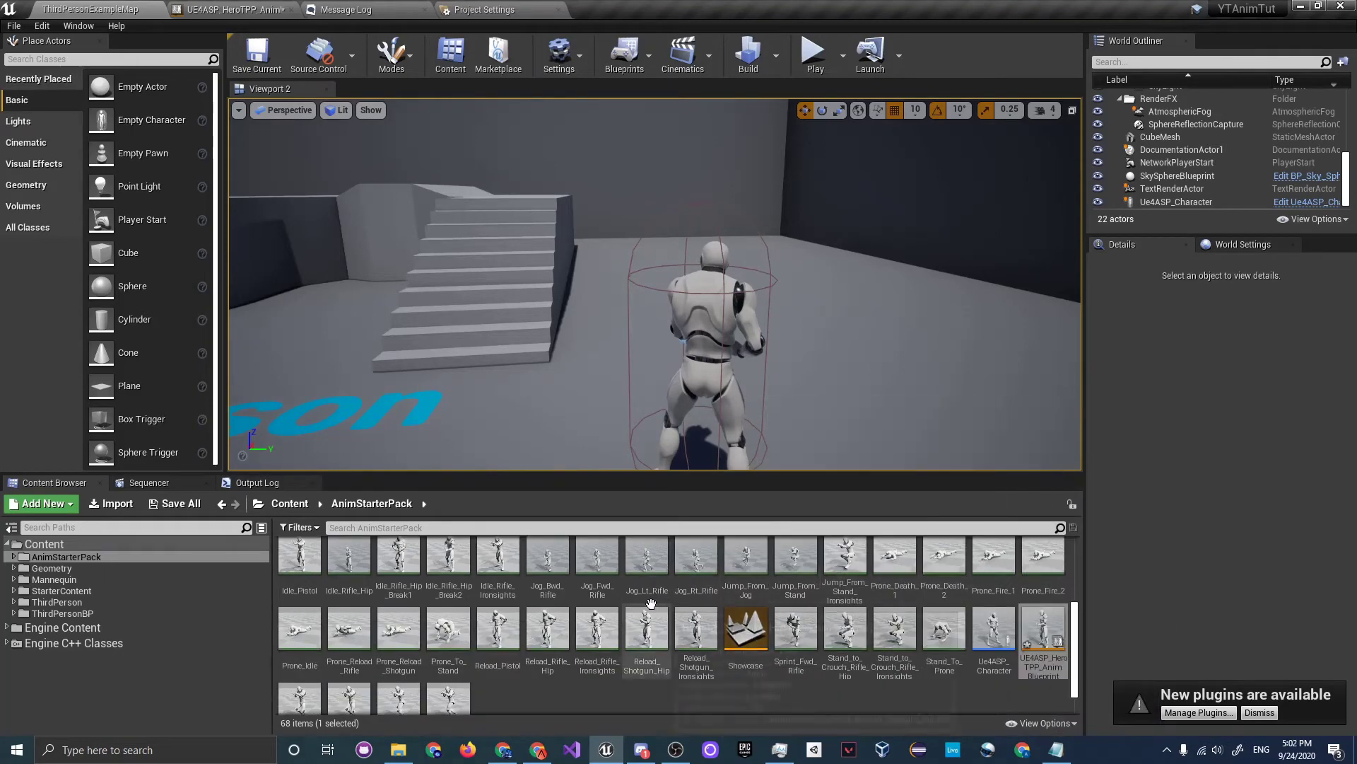
scroll(494, 622, "down", 1)
left_click(564, 610)
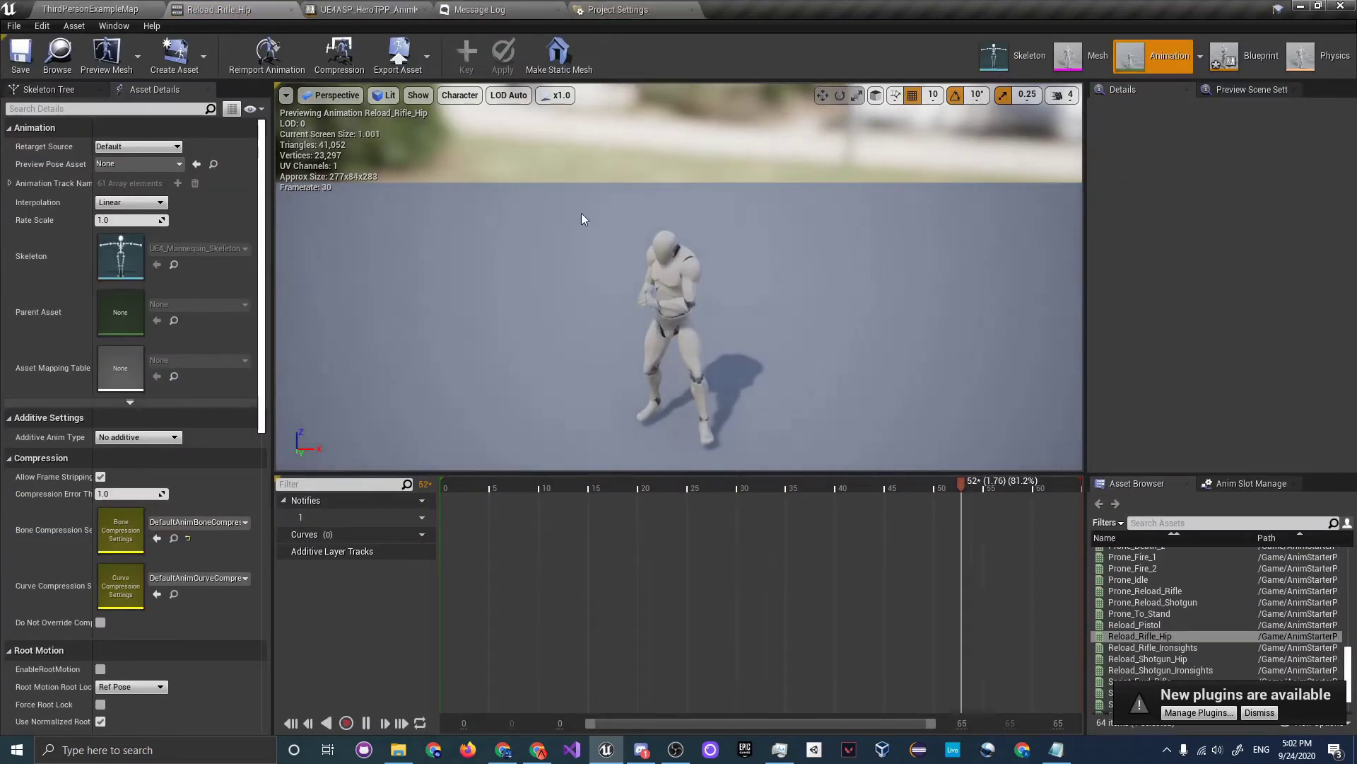
right_click_drag(679, 277, 792, 265)
right_click_drag(616, 241, 574, 290)
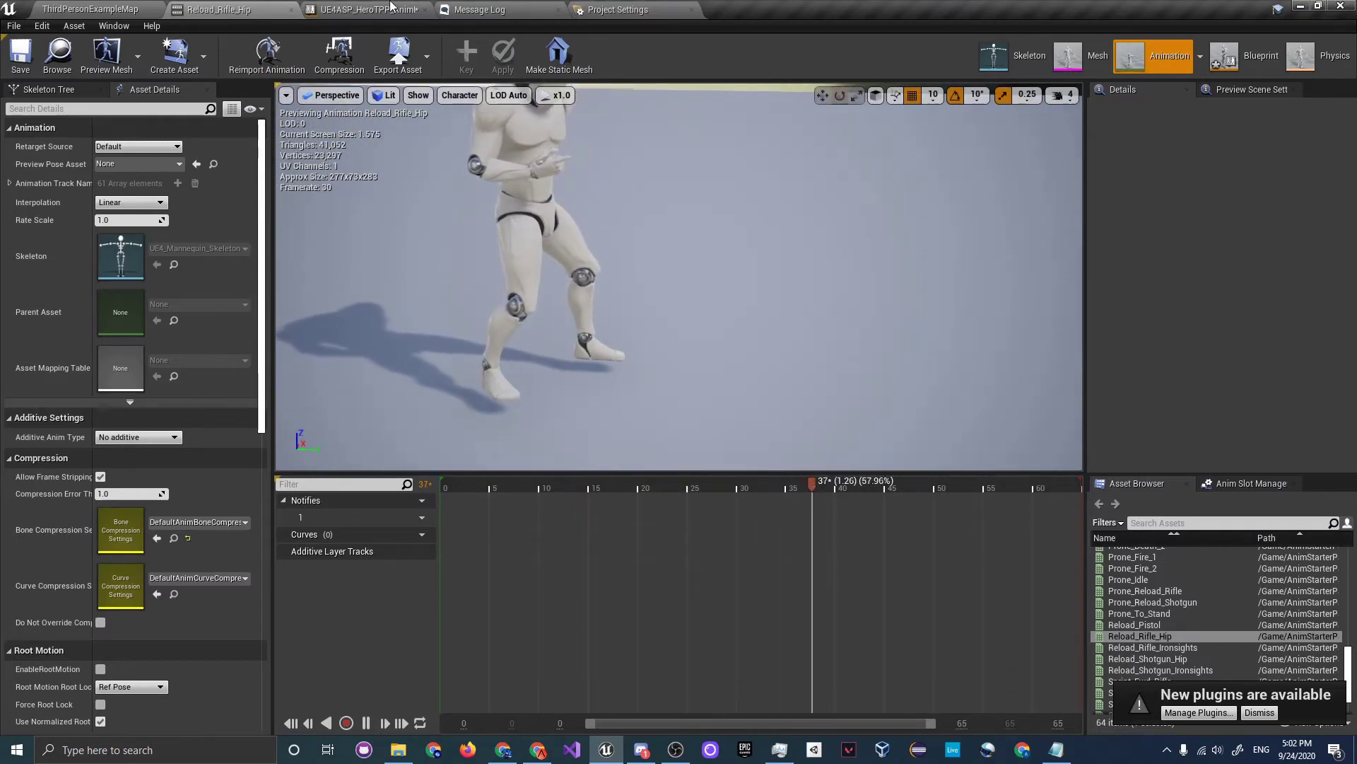
right_click_drag(549, 202, 549, 170)
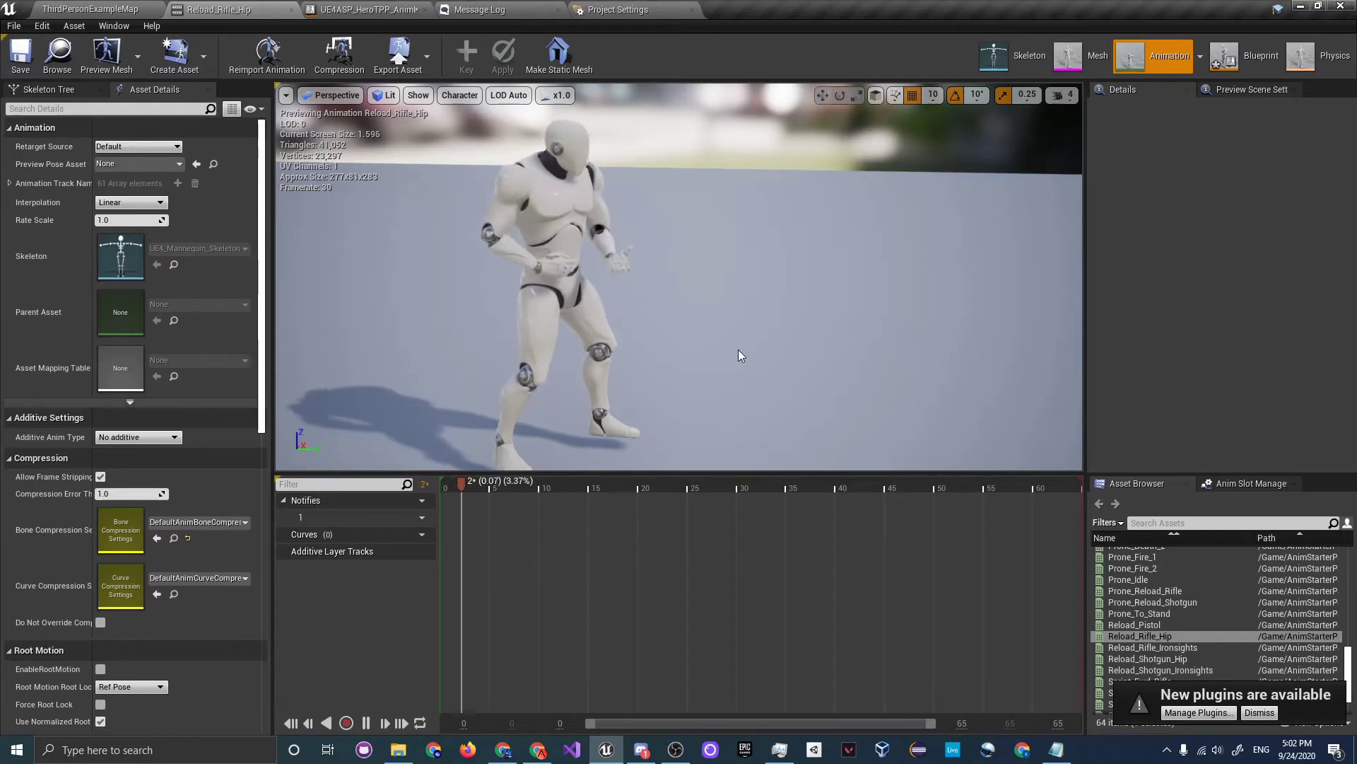
Compare the Locomotion states and the Crouch Walk to Crouch transition with the Reload_Rifle_Hip animation.
left_click(362, 9)
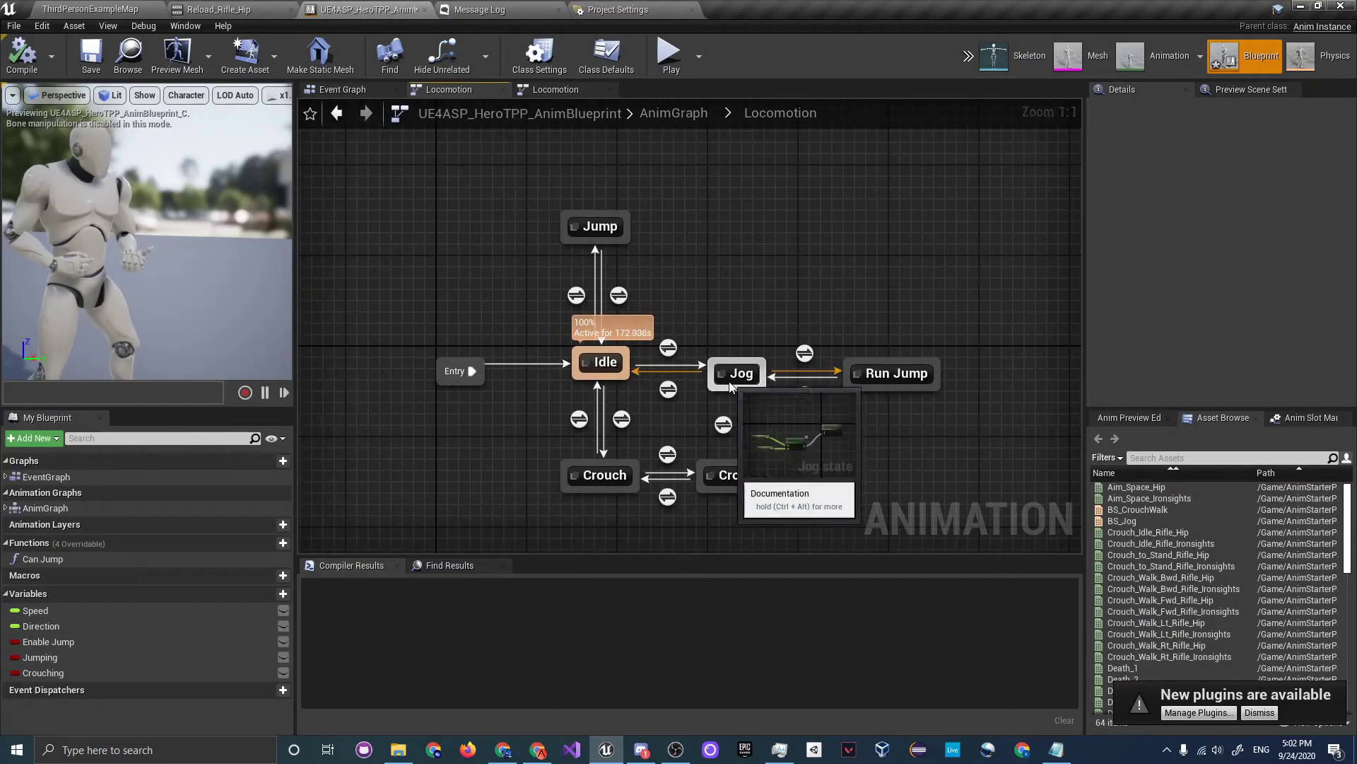
left_click(233, 9)
left_click(333, 9)
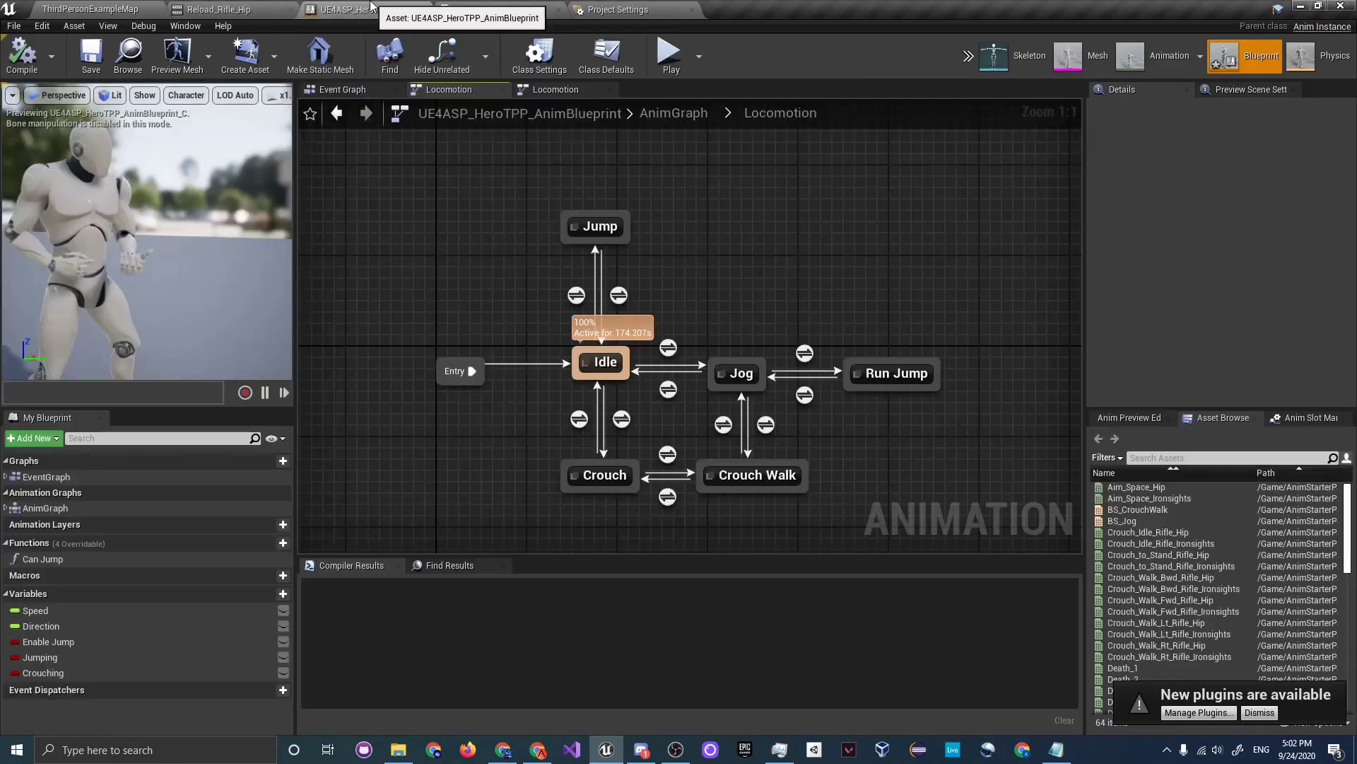
right_click_drag(537, 494, 509, 398)
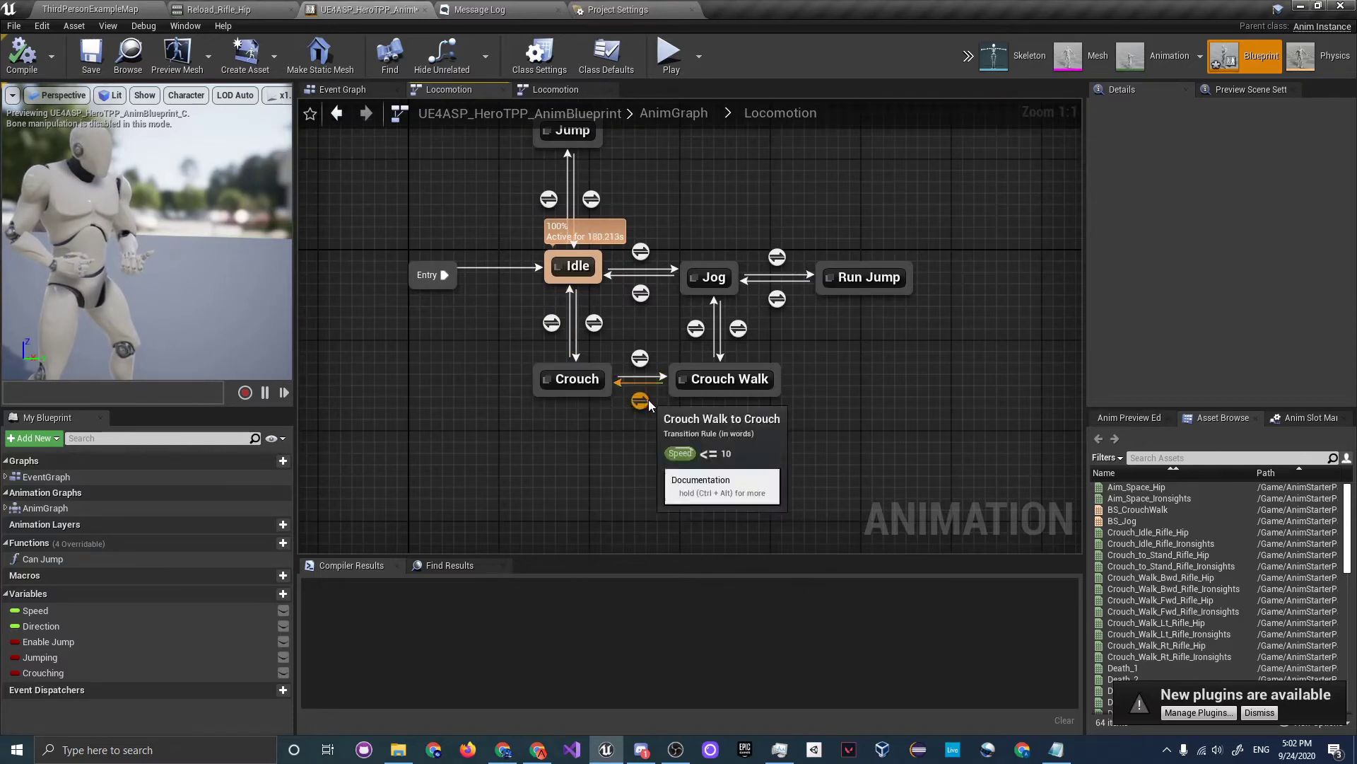
left_click(268, 10)
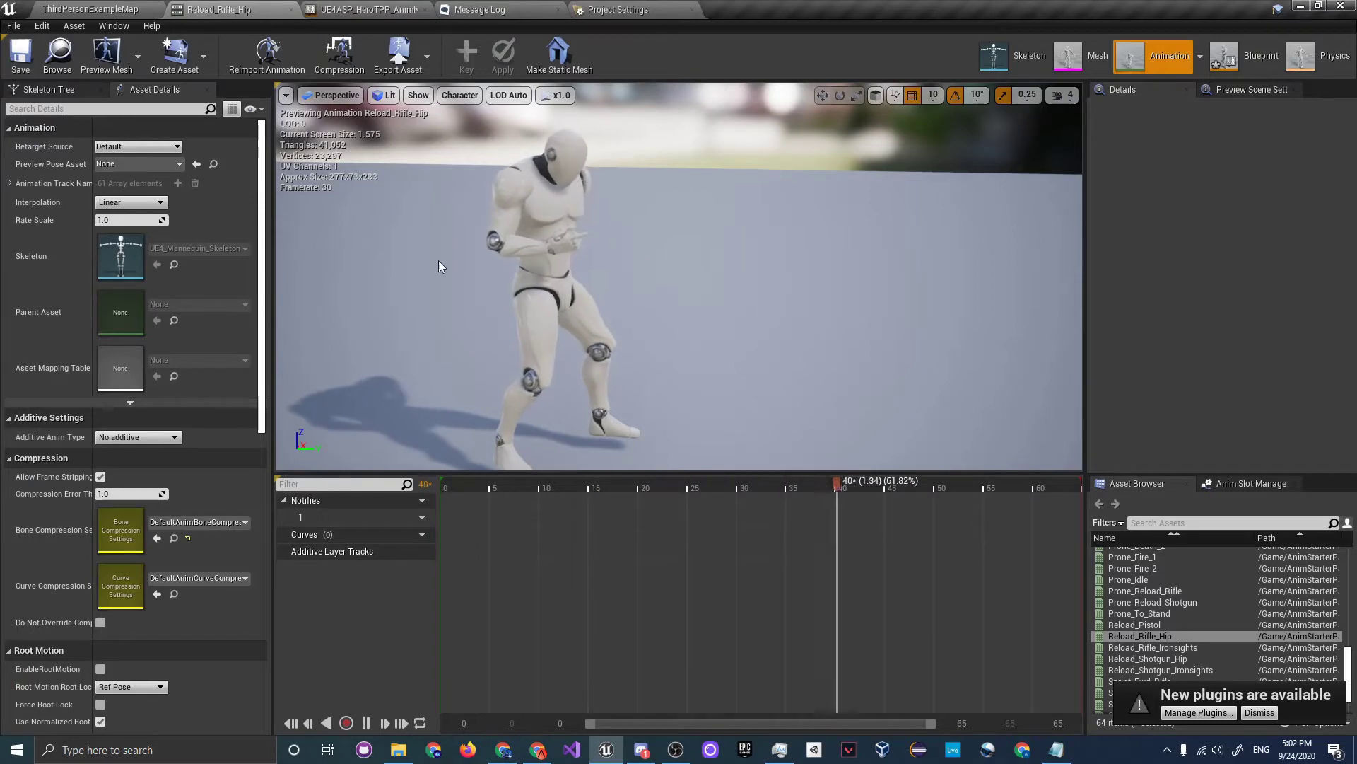
left_click(368, 10)
left_click(220, 10)
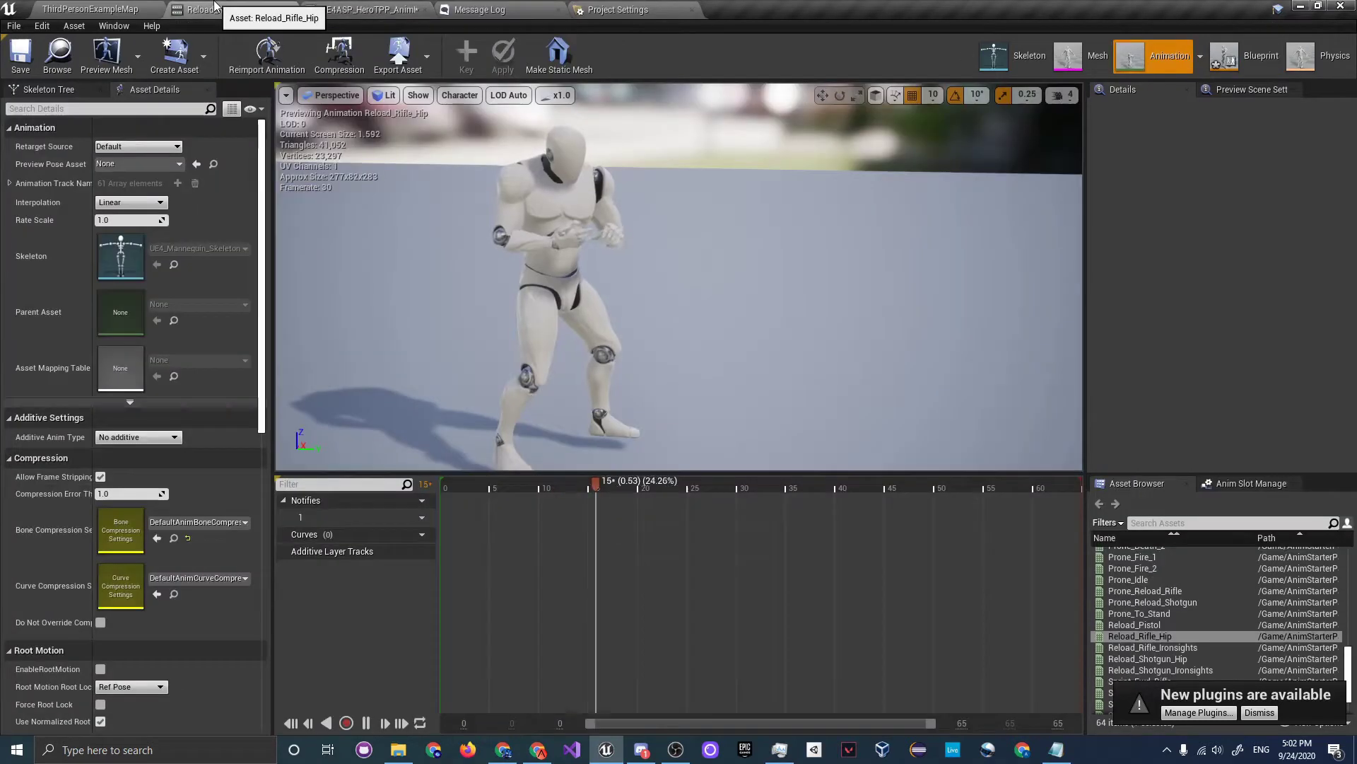
Create an AnimMontage from Reload_Rifle_Hip in the AnimStarterPack folder and open the new montage.
left_click(90, 10)
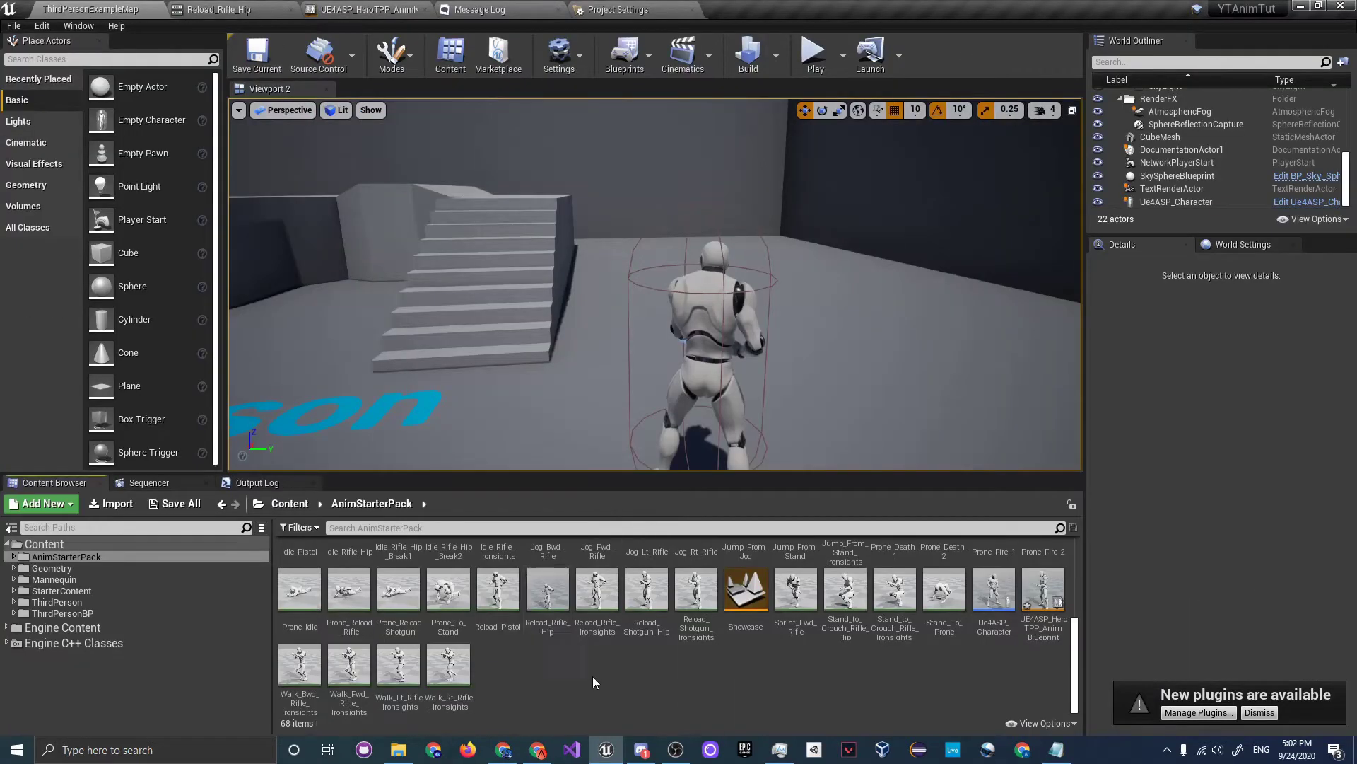
right_click(558, 601)
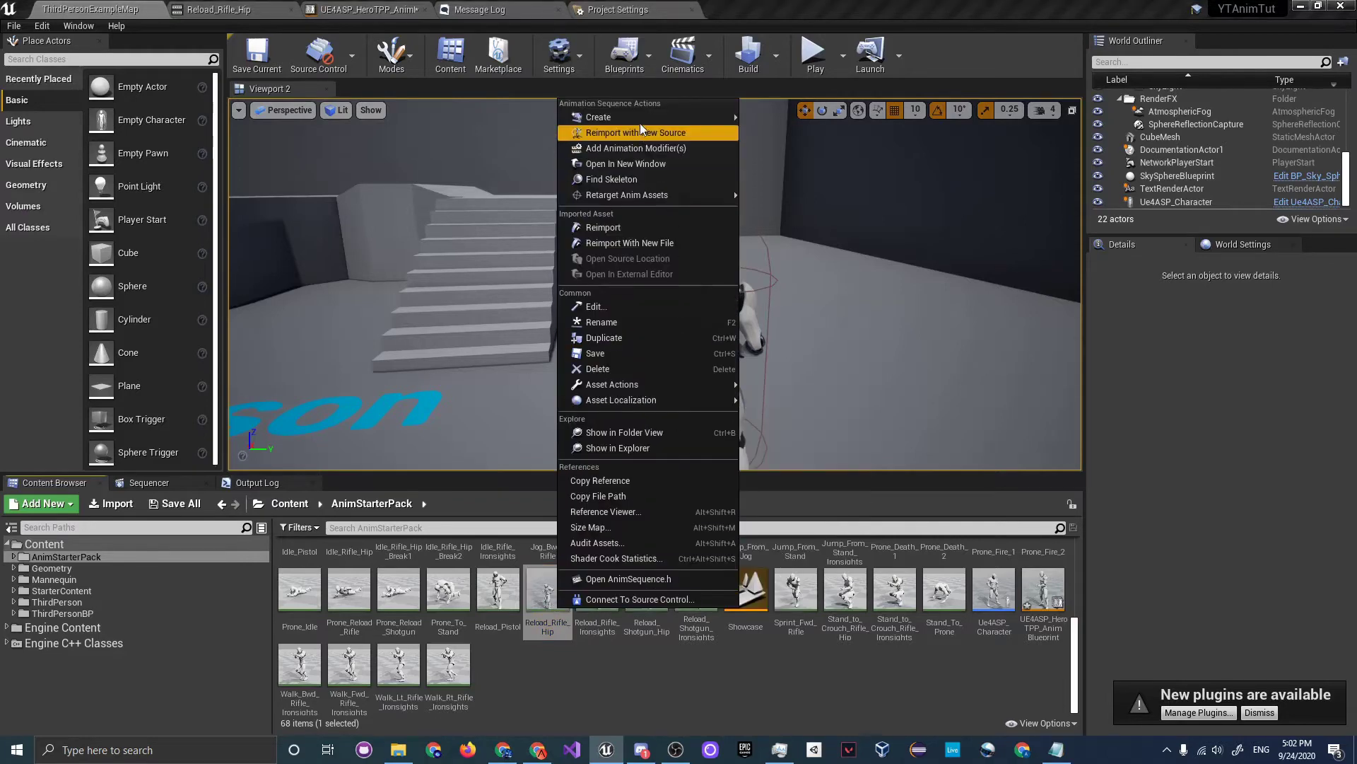
mouse_move(648, 117)
left_click(804, 131)
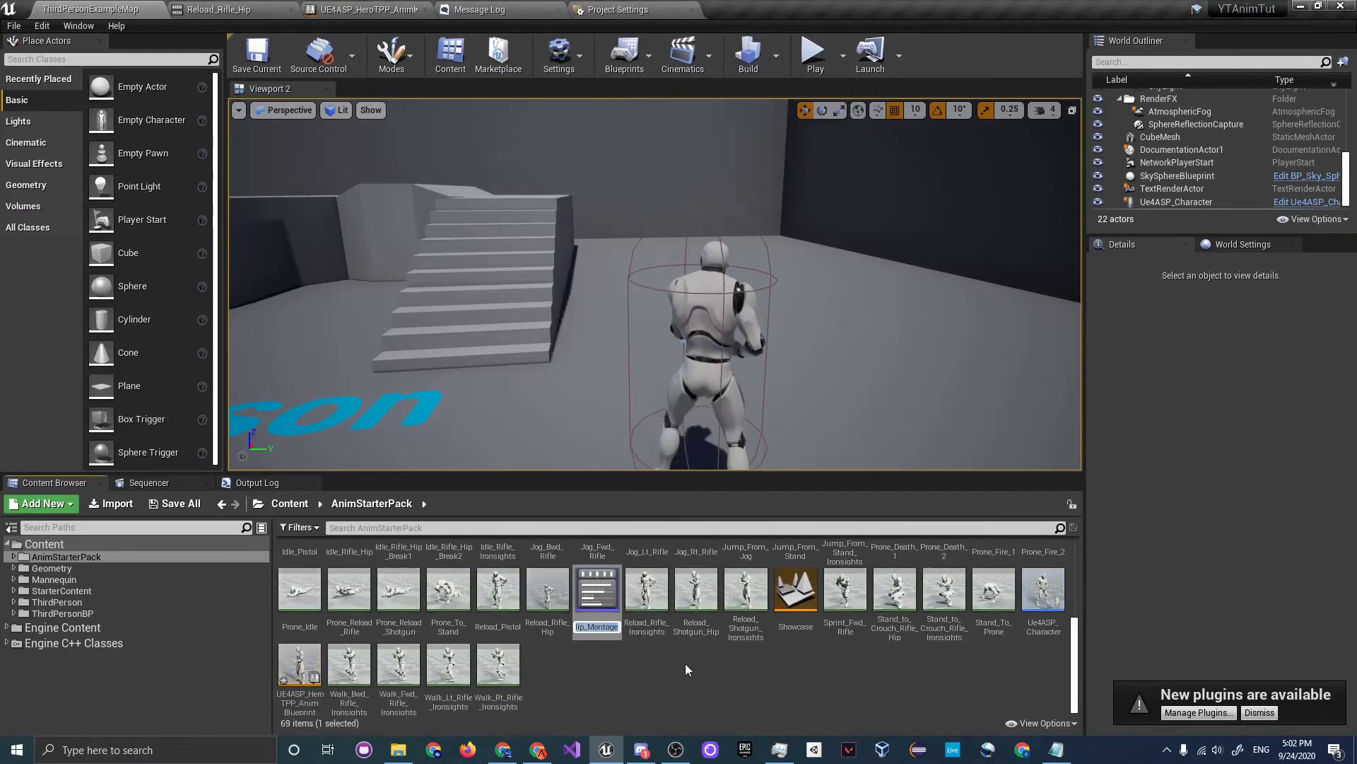
double_click(597, 614)
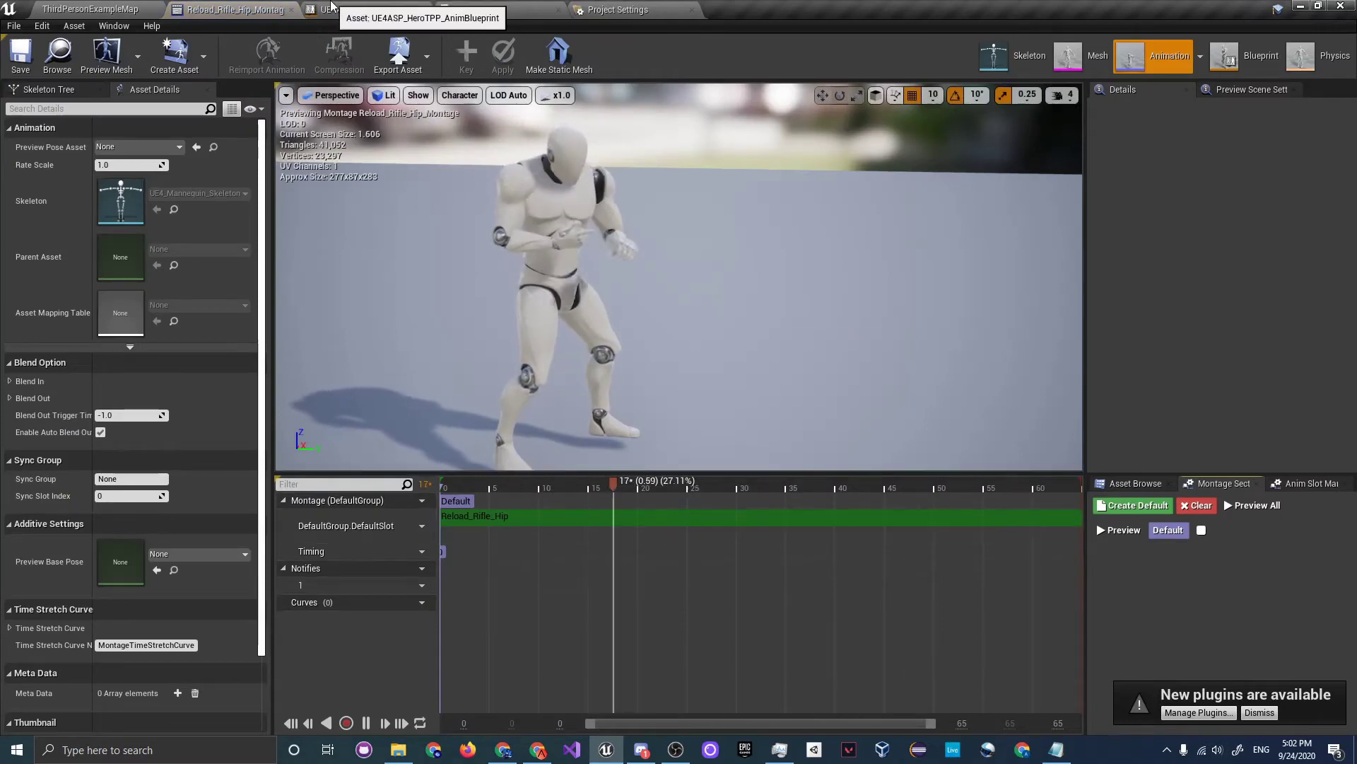
Open the Ue4ASP_Character blueprint from the AnimStarterPack folder and place its tab directly beside the level's tab.
left_click(92, 9)
double_click(1043, 589)
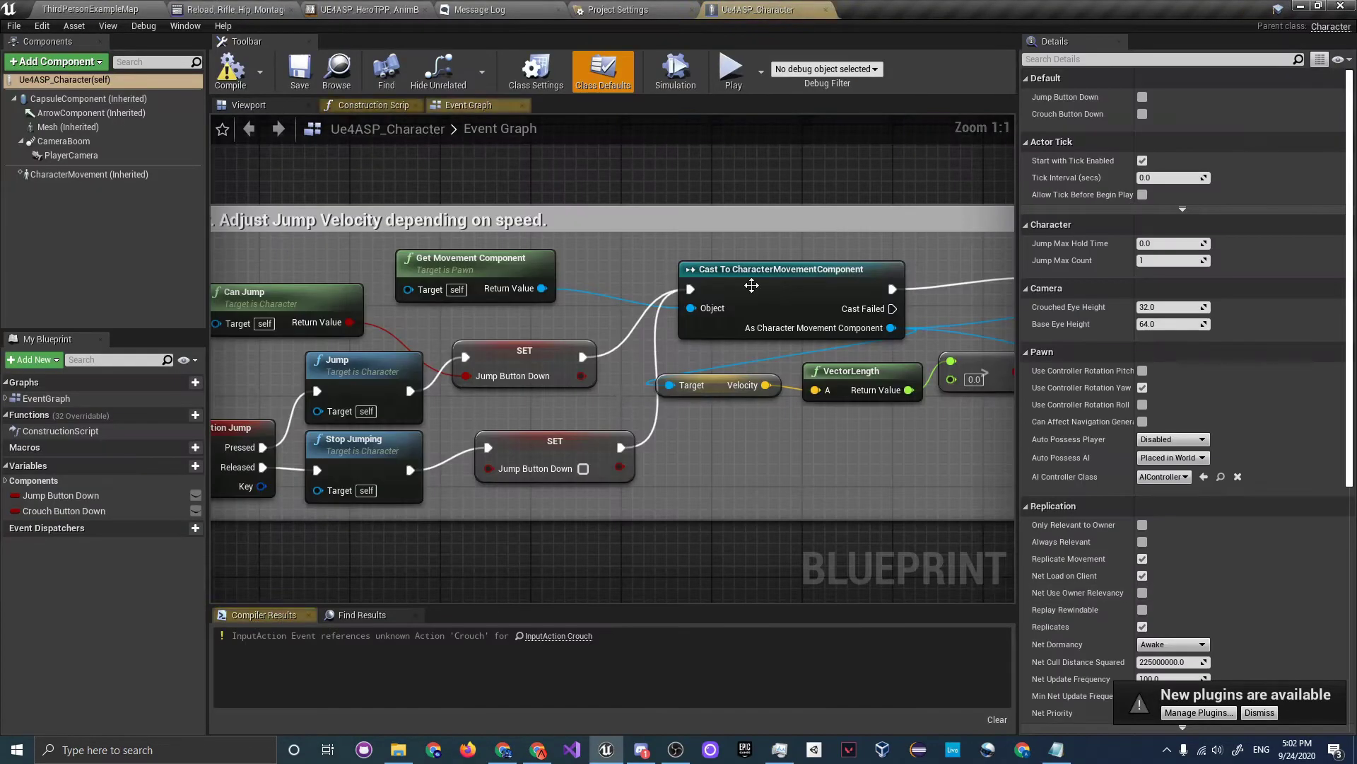
left_click_drag(739, 10, 222, 10)
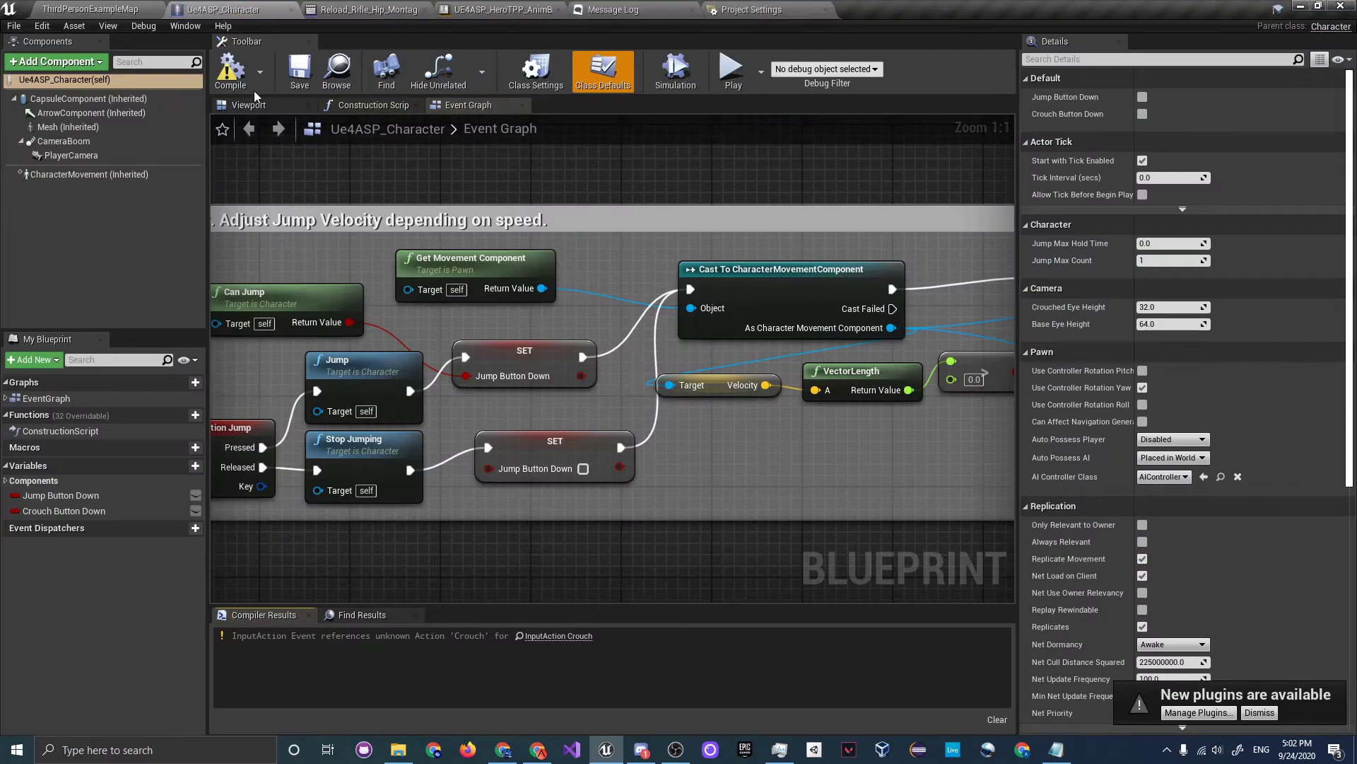
Add an Event Tick node to the character's Event Graph in the empty area below the Crouching group.
right_click_drag(368, 384, 634, 324)
scroll(634, 325, "down", 3)
right_click_drag(548, 435, 814, 359)
scroll(817, 363, "down", 4)
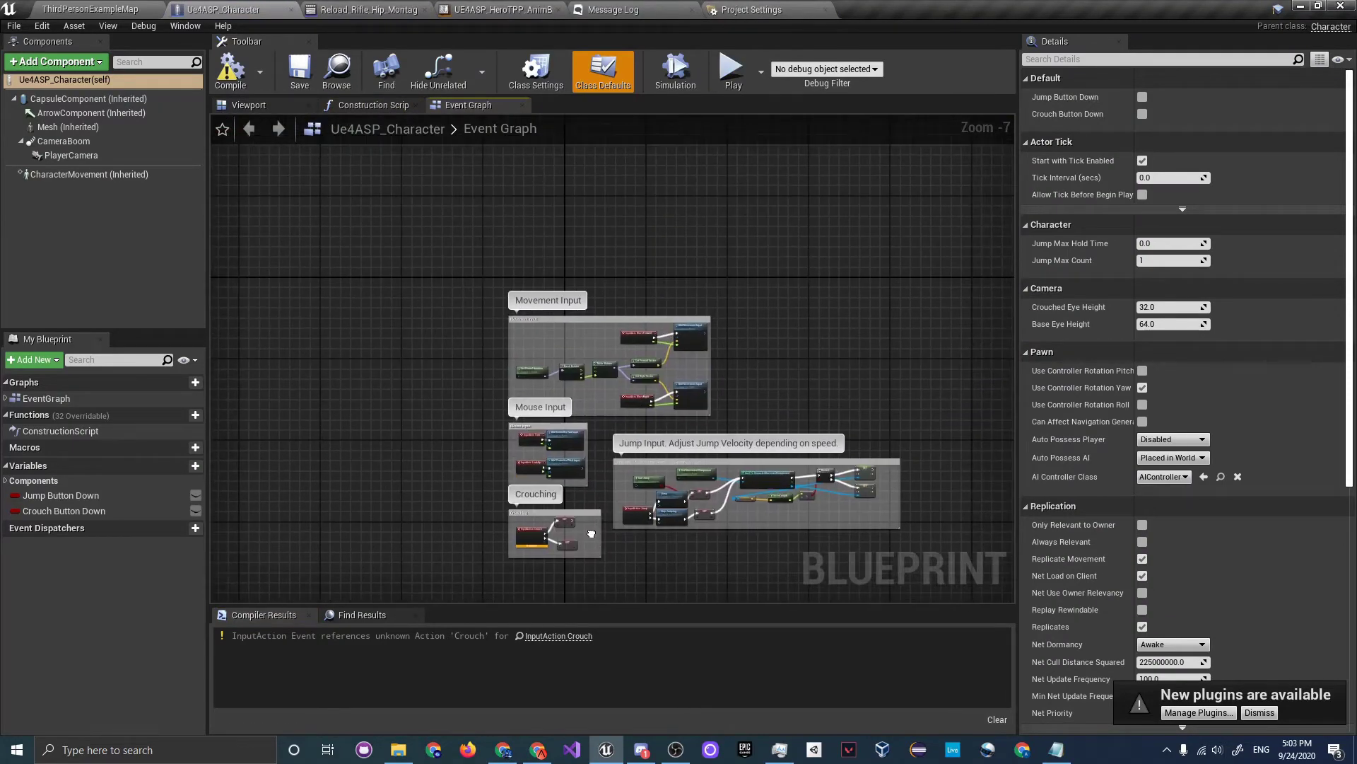
right_click_drag(591, 534, 694, 471)
scroll(721, 424, "up", 4)
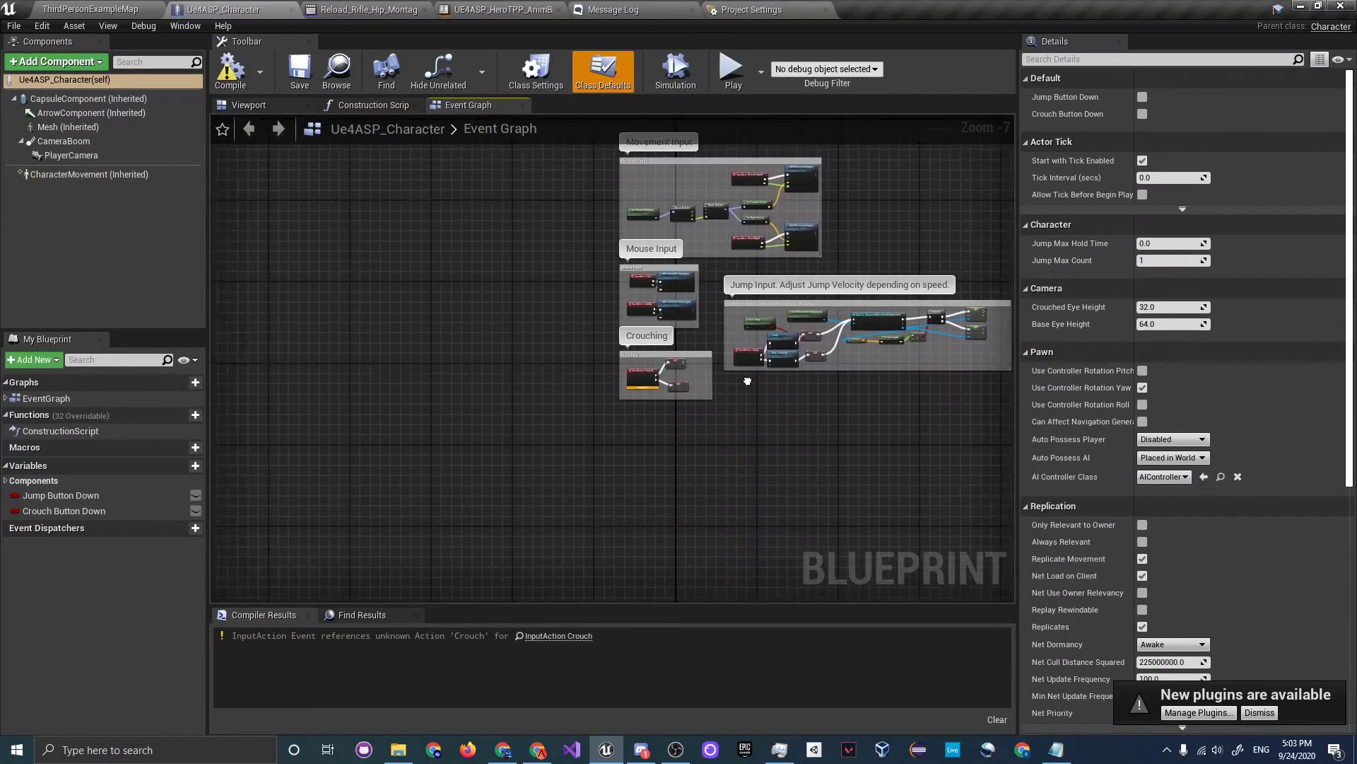
right_click(580, 392)
type("tick")
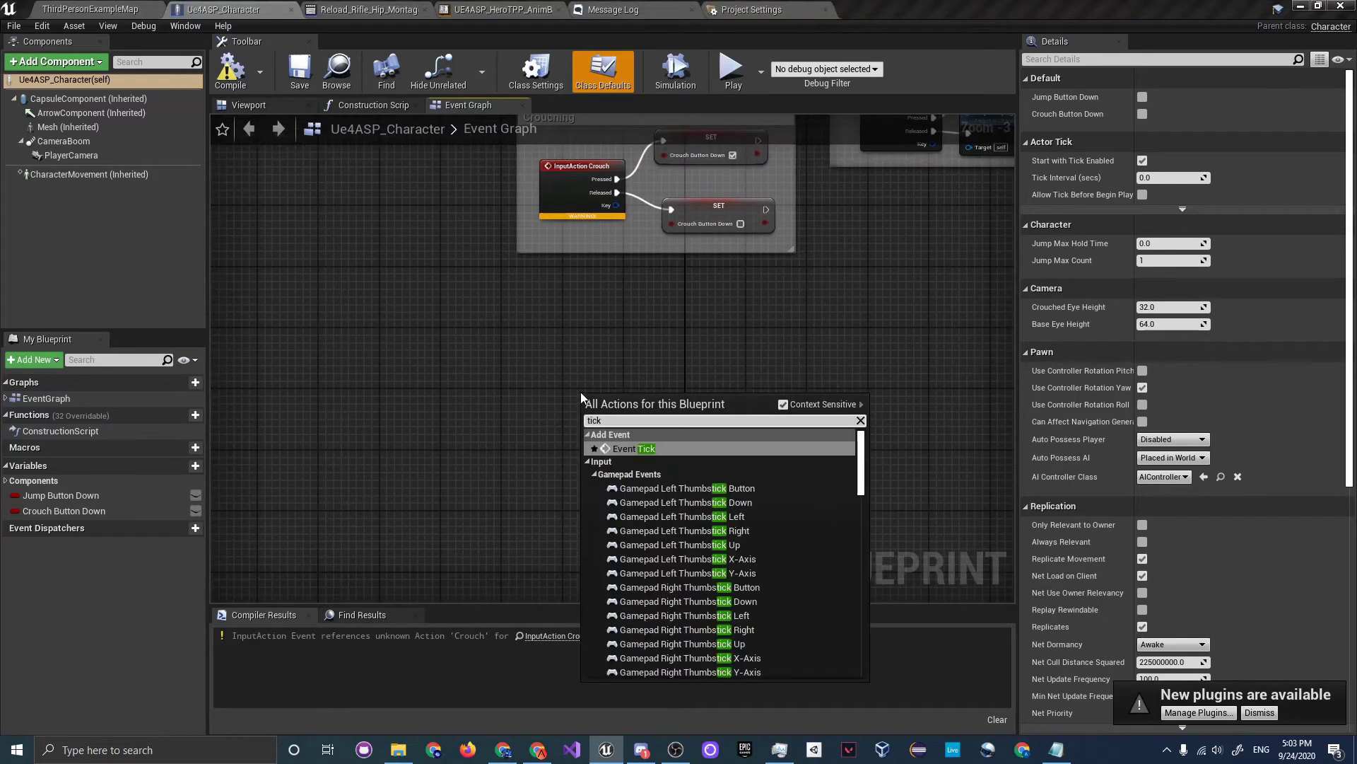
key("Return")
scroll(704, 399, "up", 2)
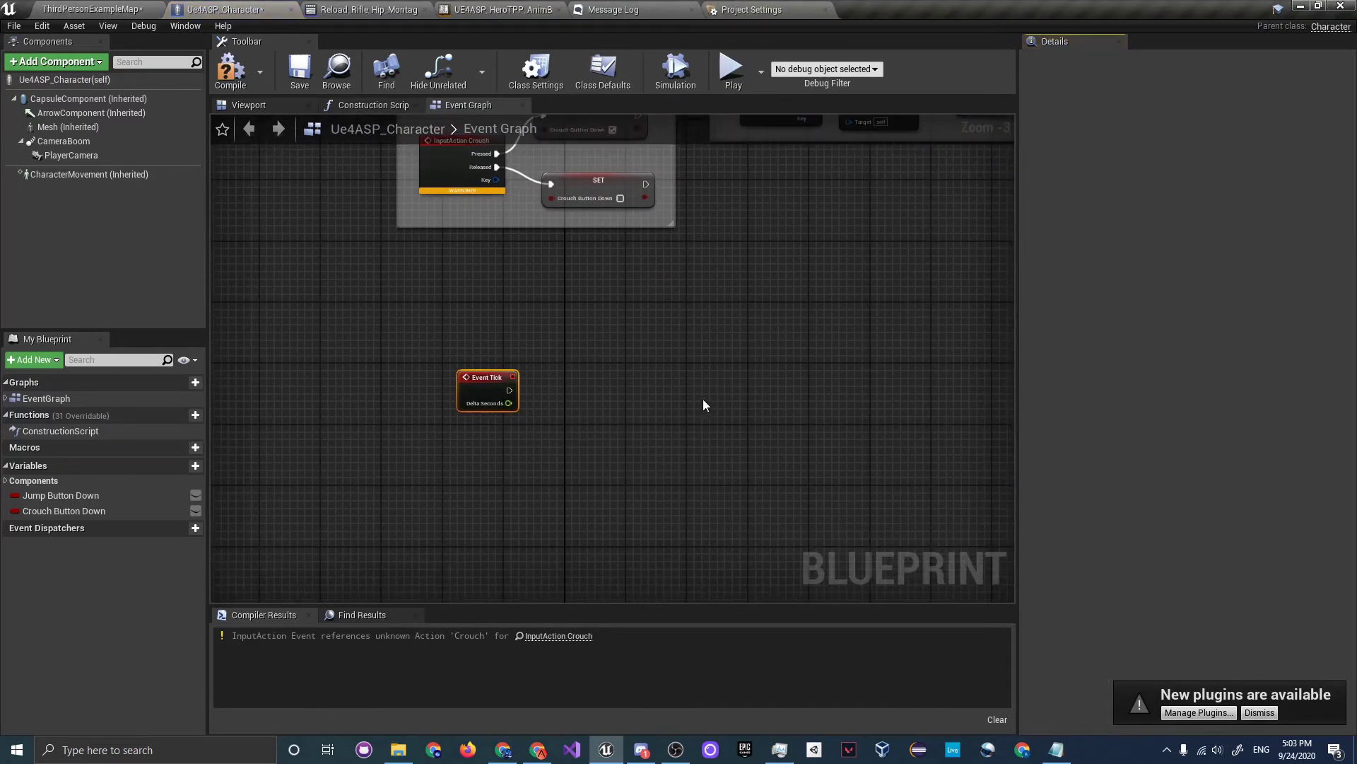
Add a Play Montage node from a Mesh reference, run it from Event Tick and set its montage to Reload_Rifle_Hip_Montage.
left_click_drag(68, 127, 639, 376)
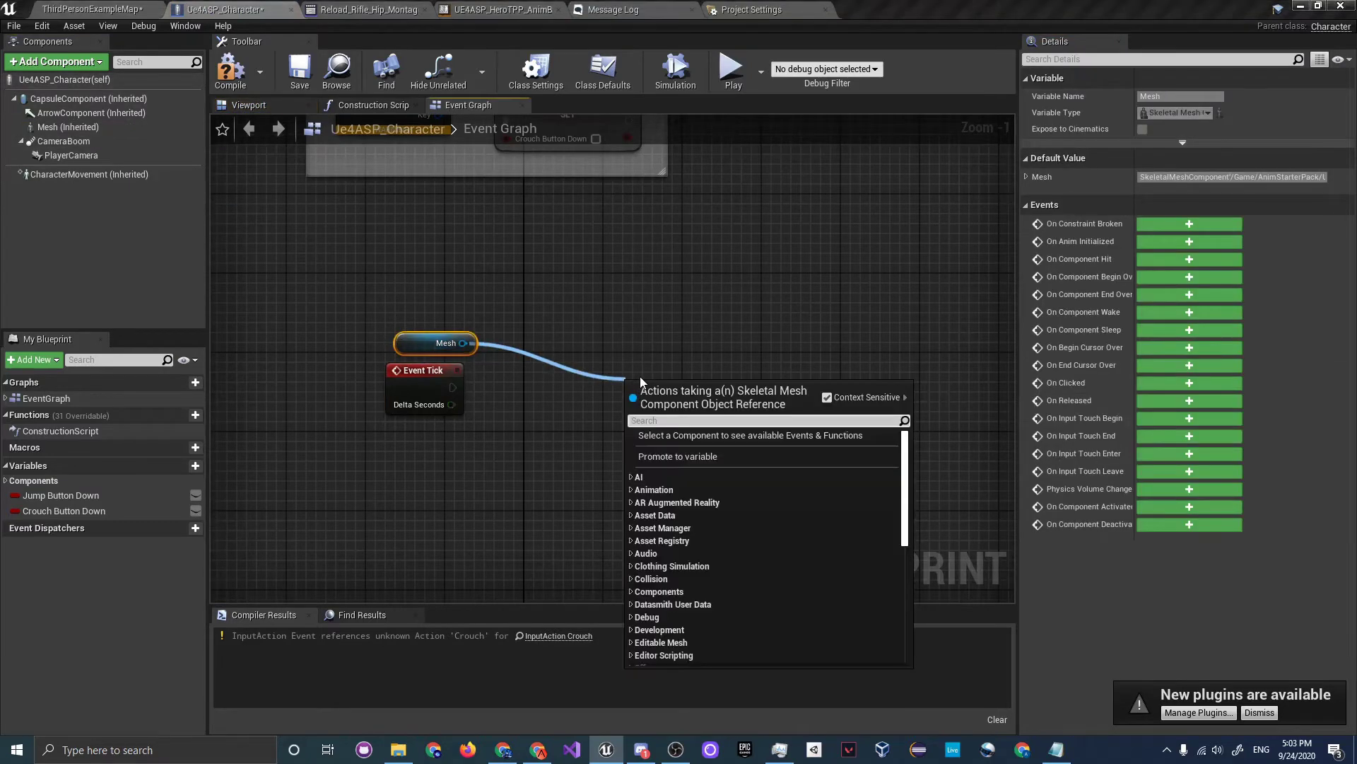
type("play montage")
key("Return")
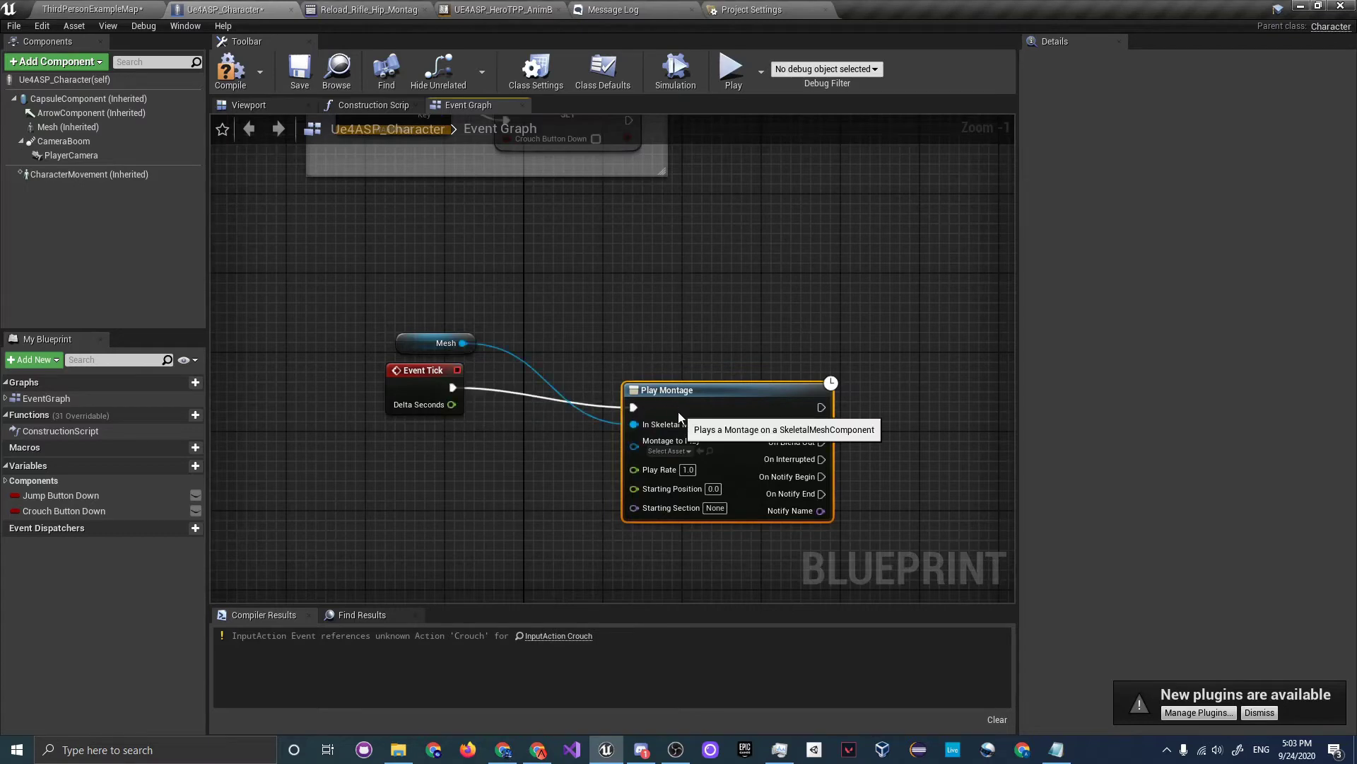
right_click_drag(696, 343, 557, 290)
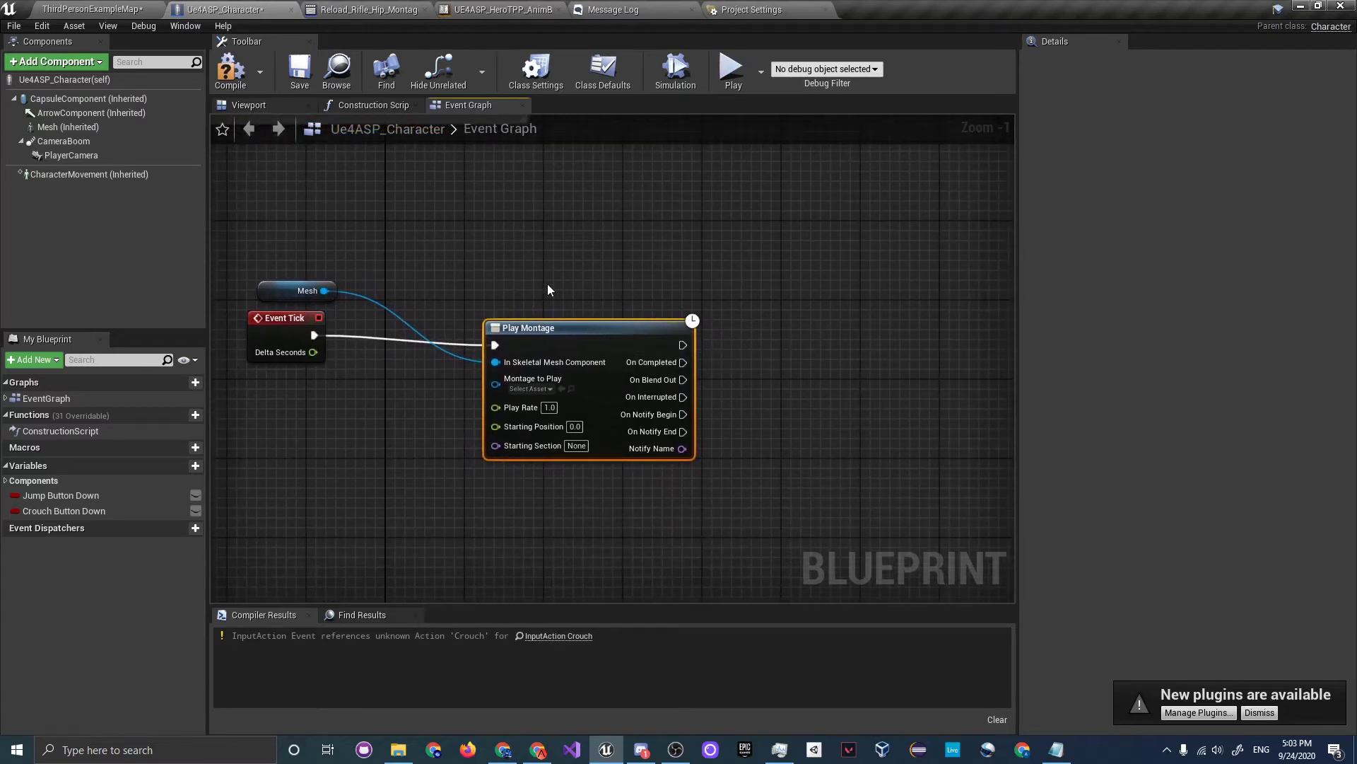
left_click(543, 389)
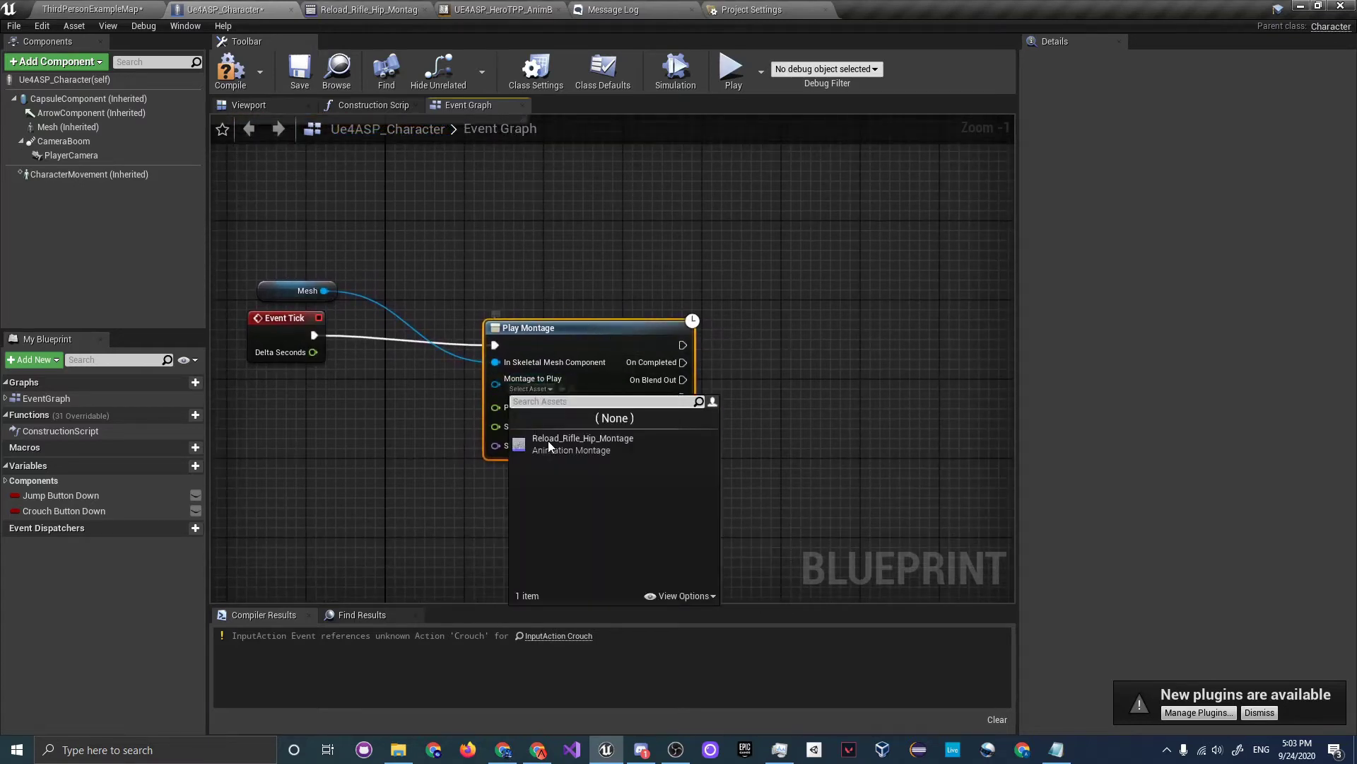
left_click(545, 441)
right_click_drag(567, 451, 601, 441)
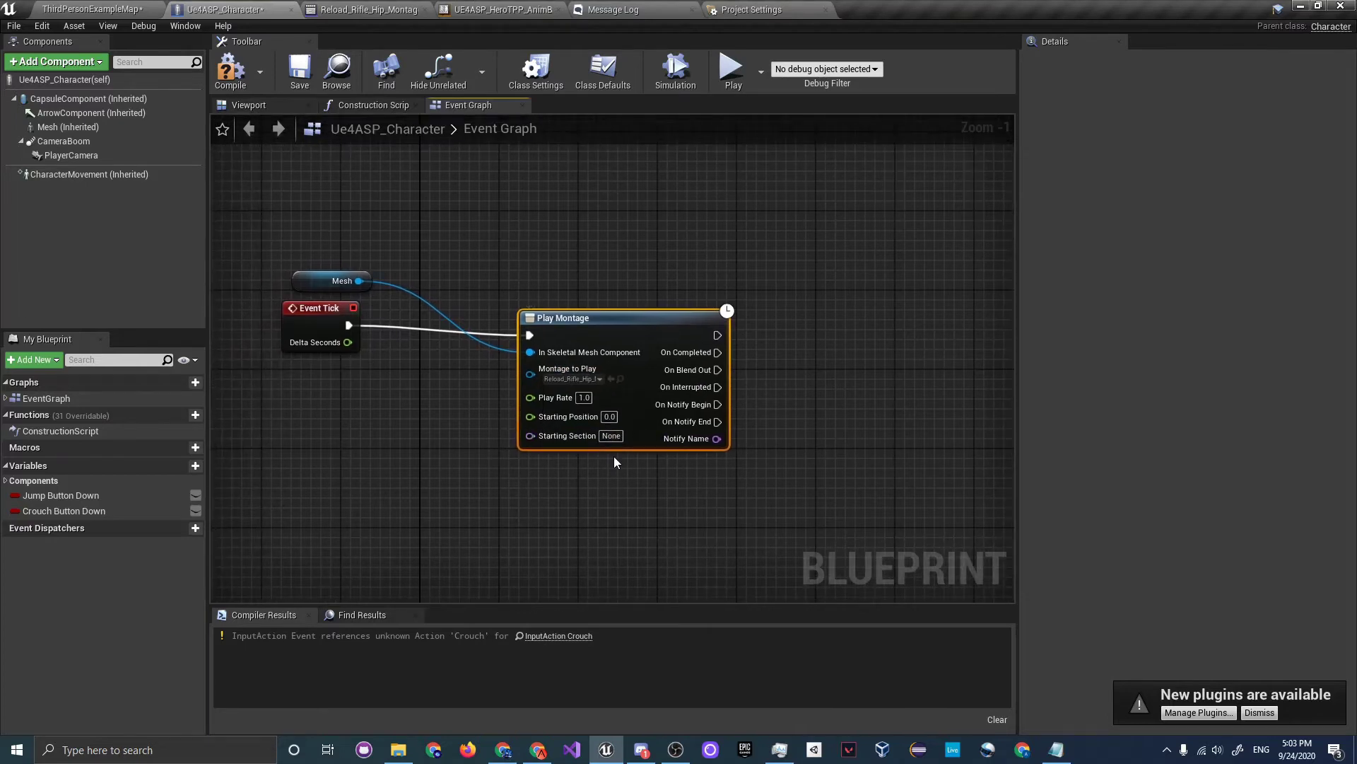
Compile the character blueprint and briefly play the level to test the Play Montage node.
left_click(230, 71)
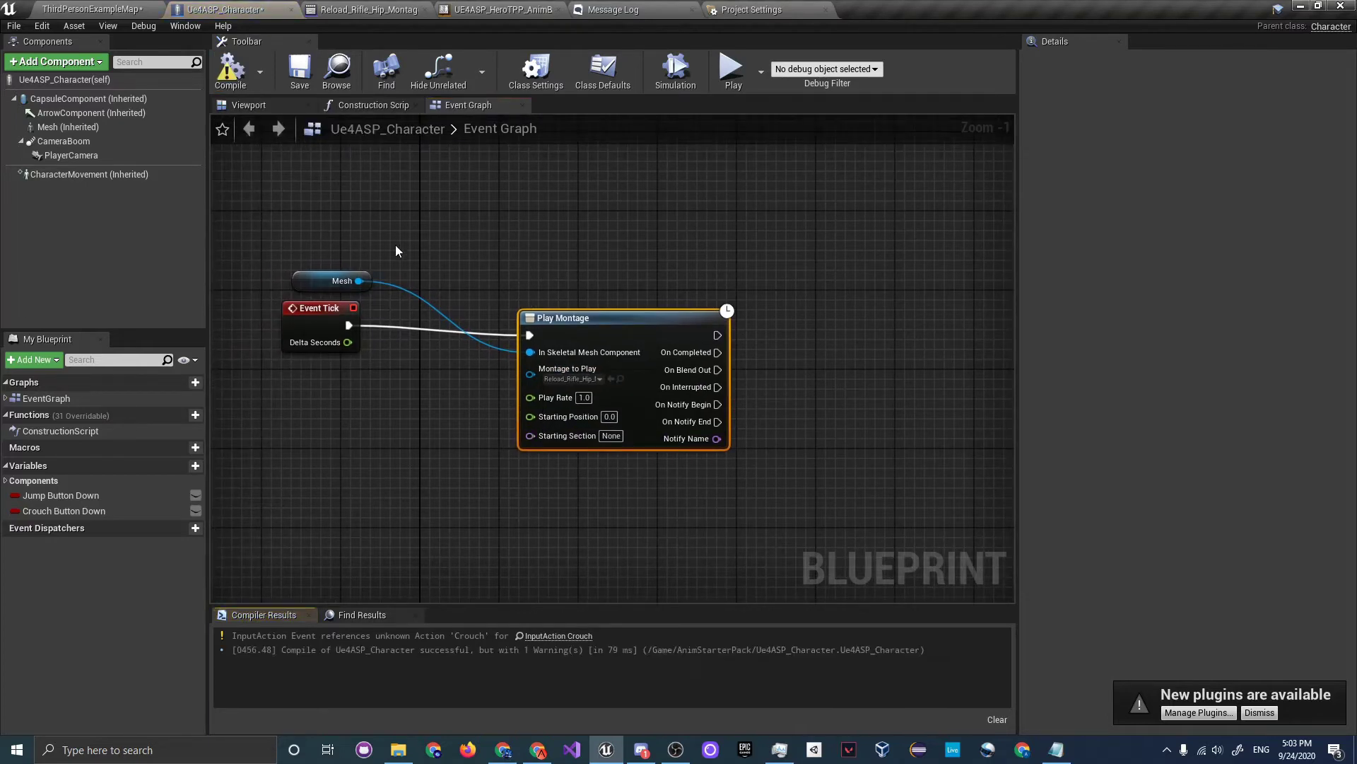
left_click(99, 9)
left_click(814, 55)
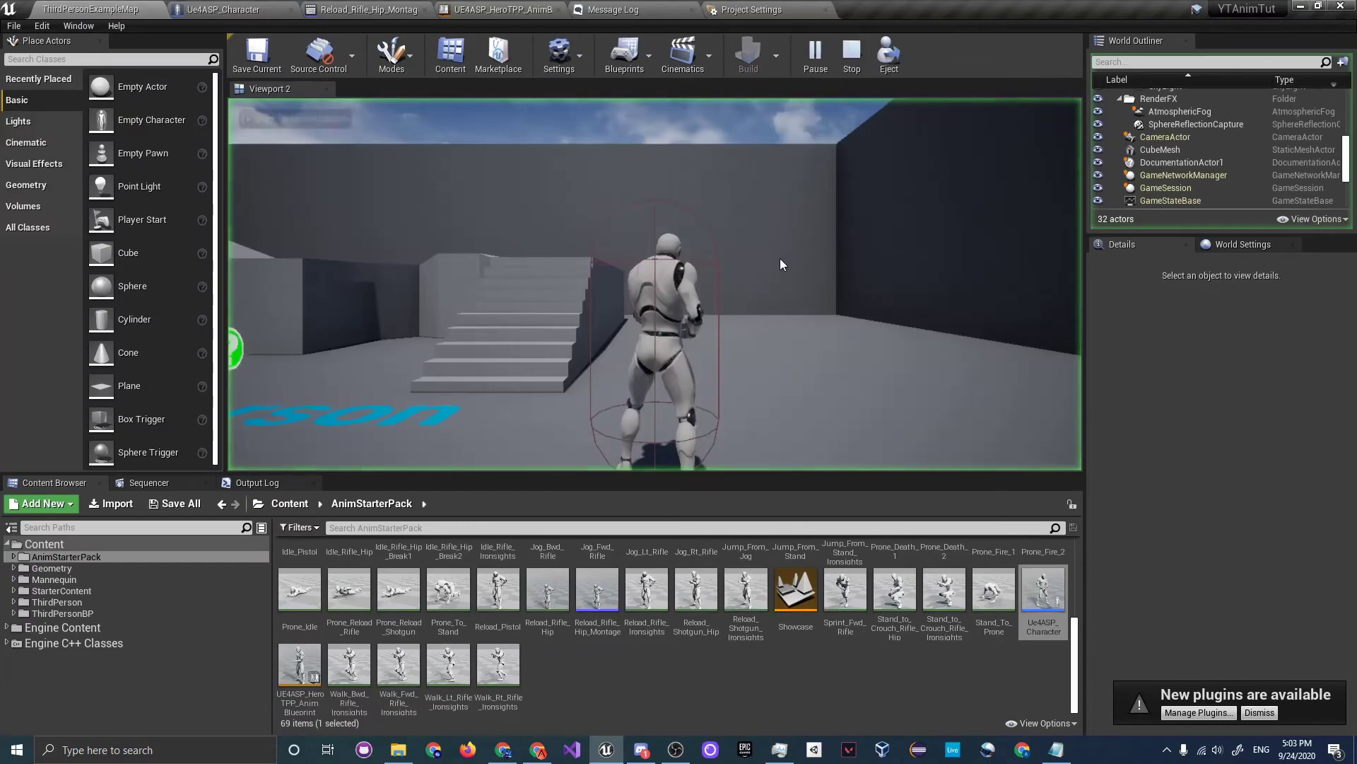
key("Escape")
Delete the InputAction Crouch event from the Crouching group of the character's Event Graph and compile the blueprint.
left_click(232, 7)
right_click_drag(571, 355, 641, 372)
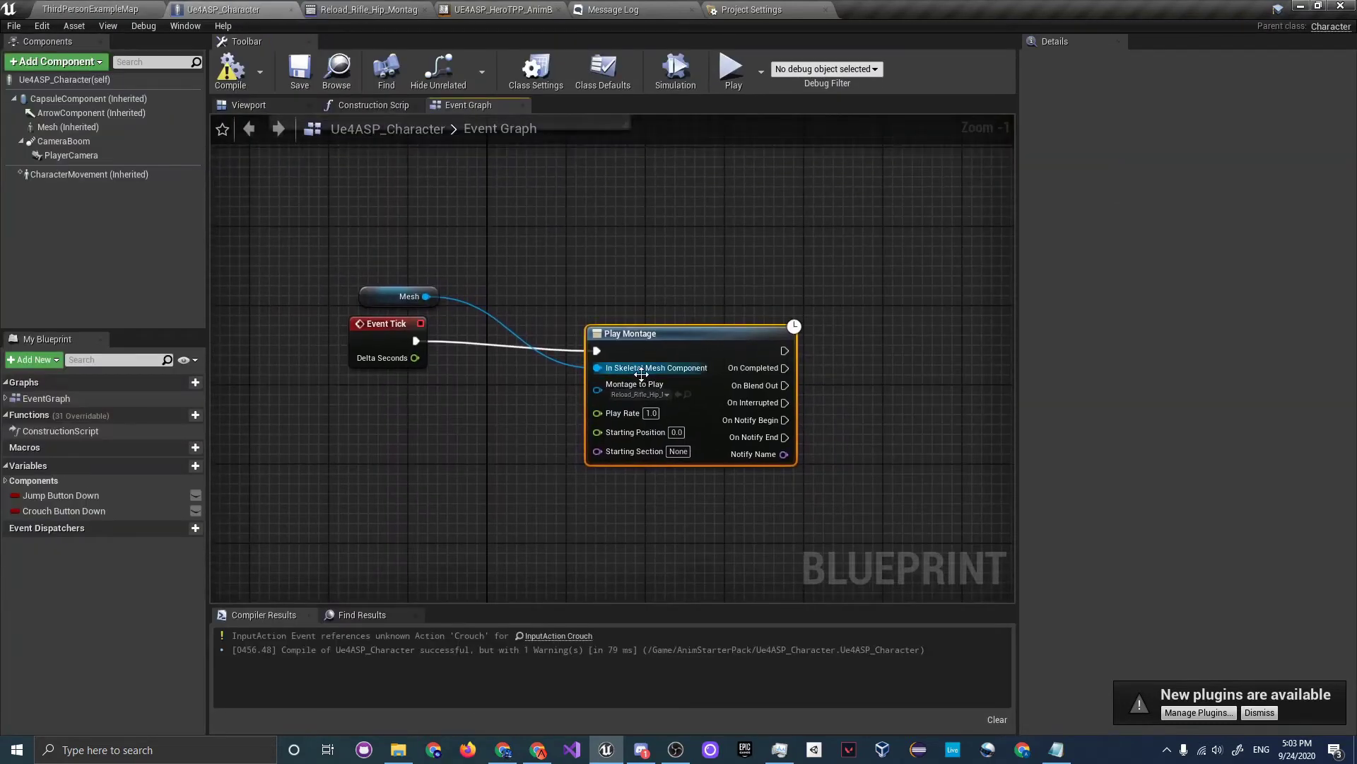
scroll(631, 449, "down", 3)
right_click_drag(482, 233, 529, 453)
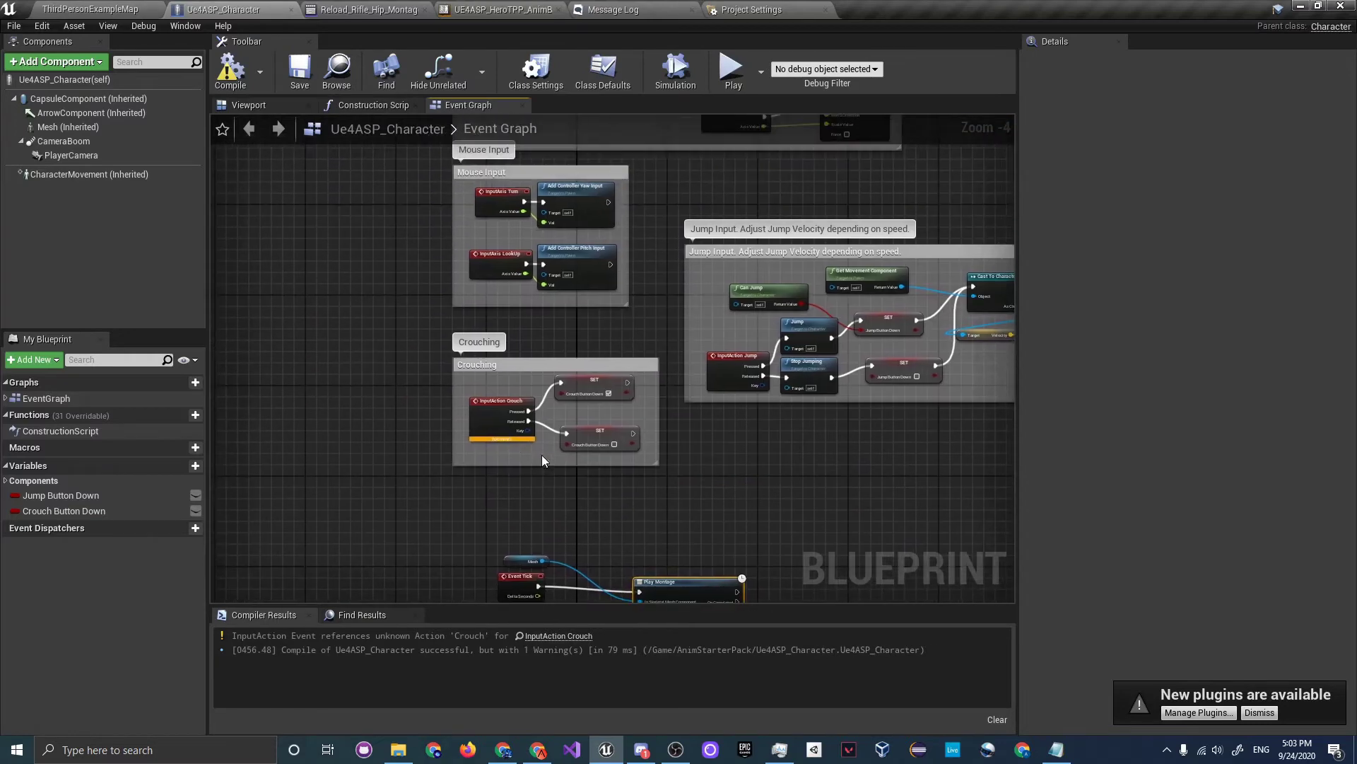
scroll(540, 447, "up", 2)
left_click(454, 374)
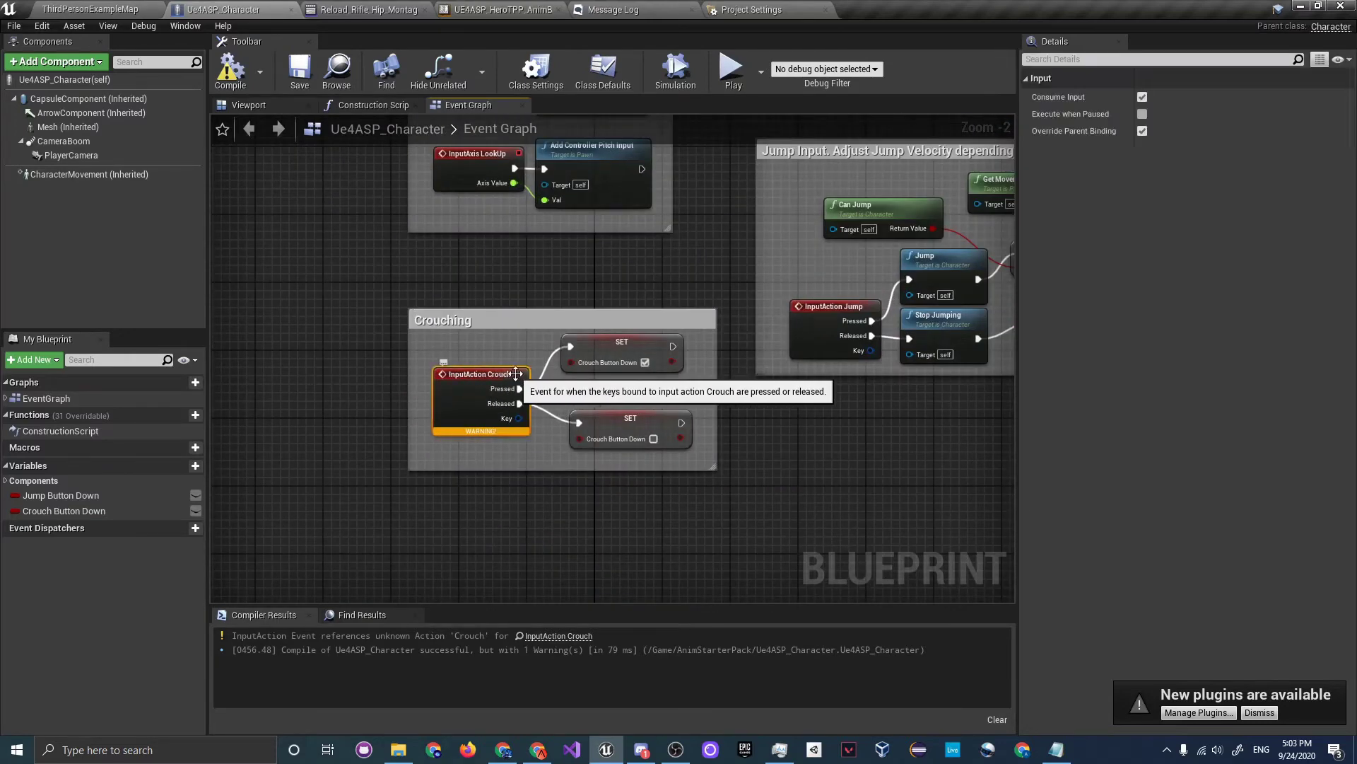
key("Delete")
left_click(232, 71)
Play the level again to check whether the reload montage runs on the character.
left_click(90, 9)
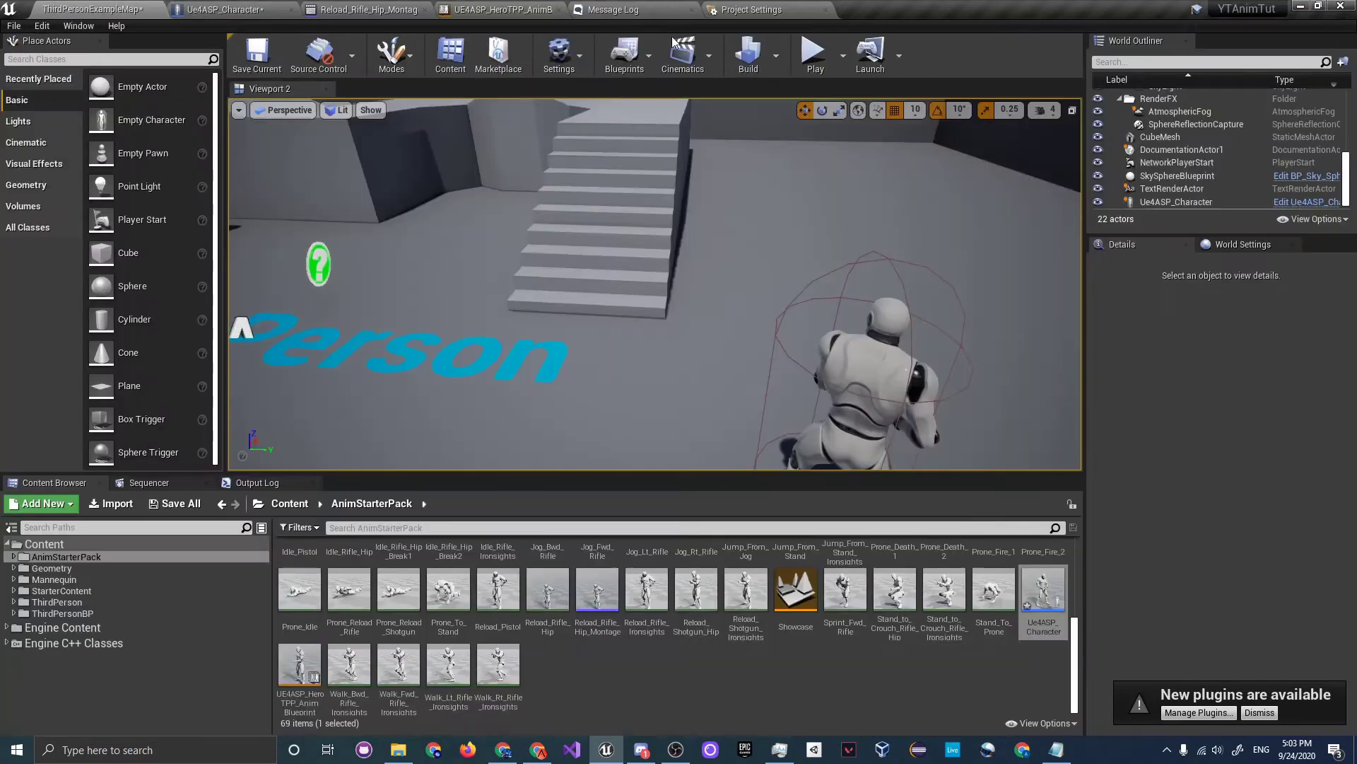
left_click(811, 57)
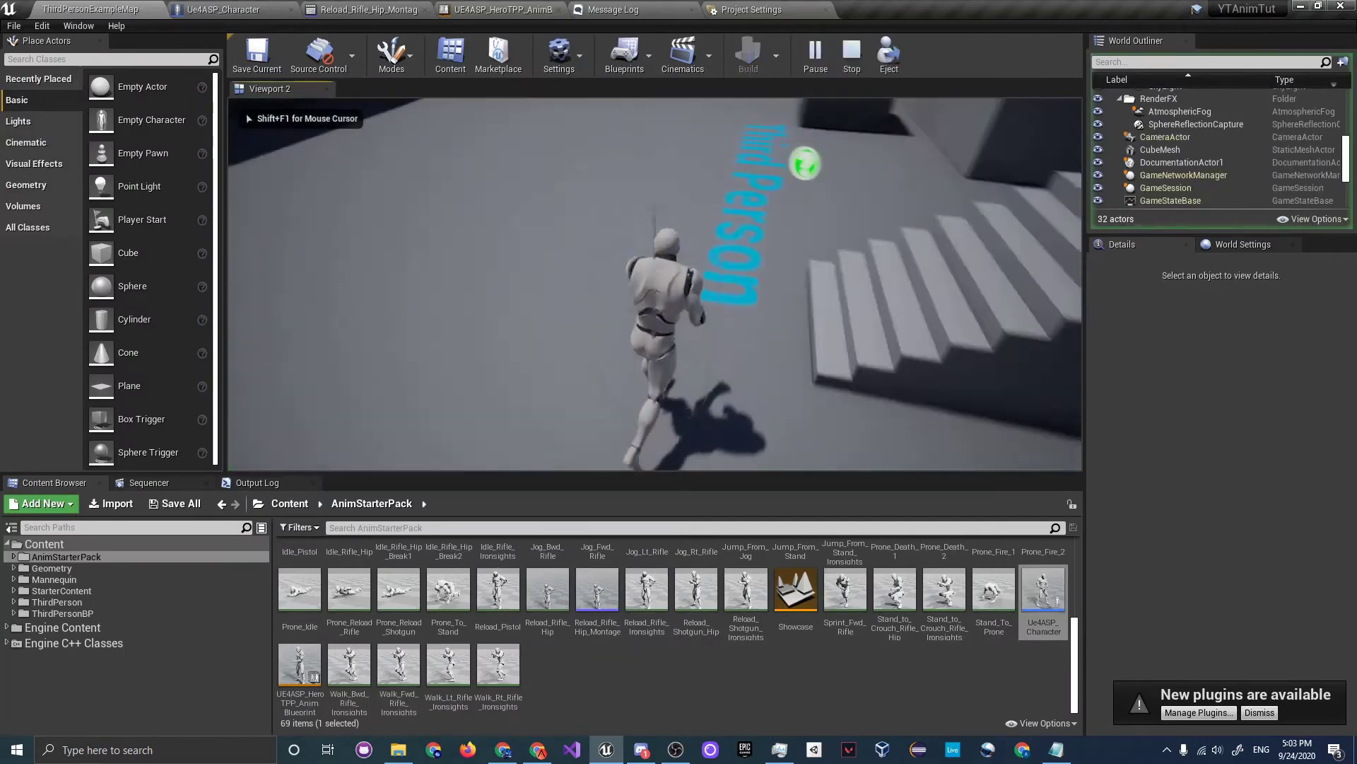
key("Escape")
Delete the Mesh reference and the Play Montage node beside Event Tick in the character's Event Graph.
left_click(223, 9)
right_click_drag(563, 408, 566, 212)
right_click_drag(563, 446, 467, 368)
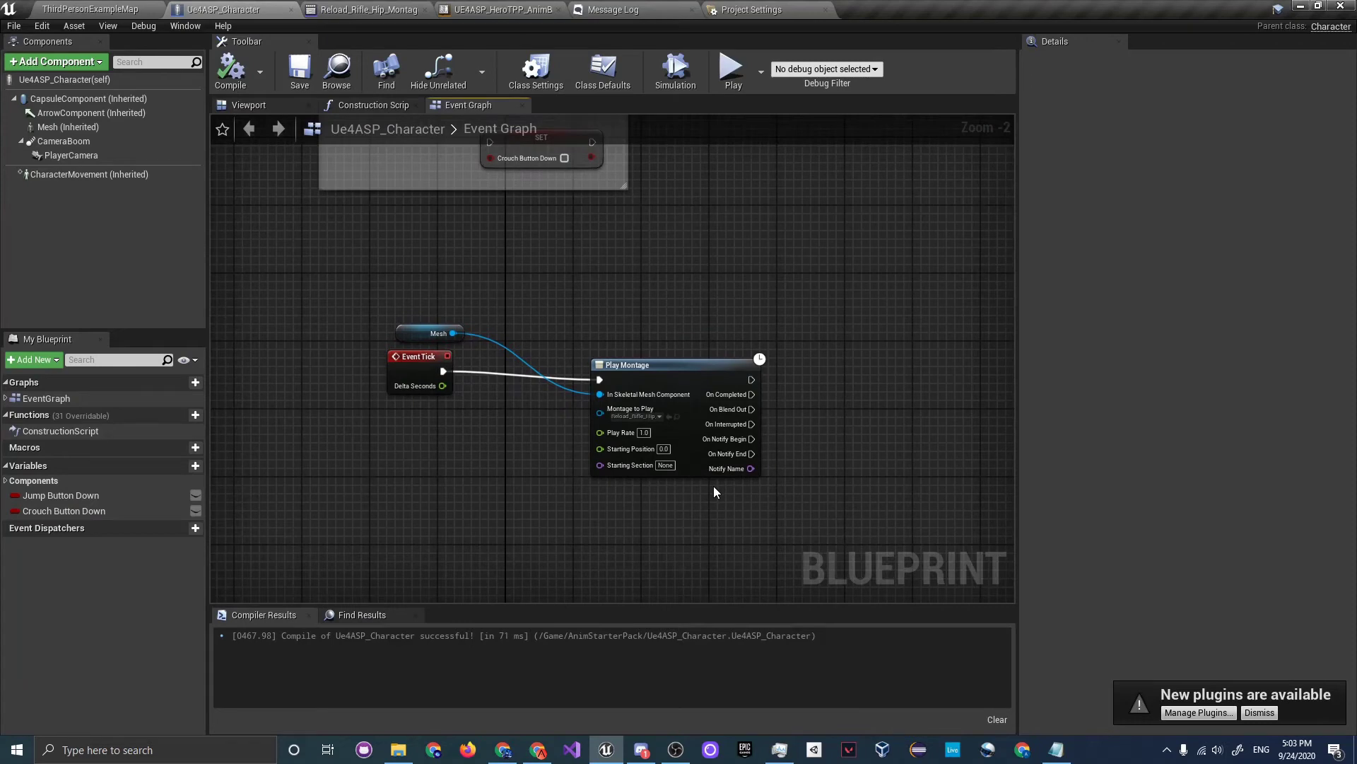
left_click_drag(407, 338, 518, 338)
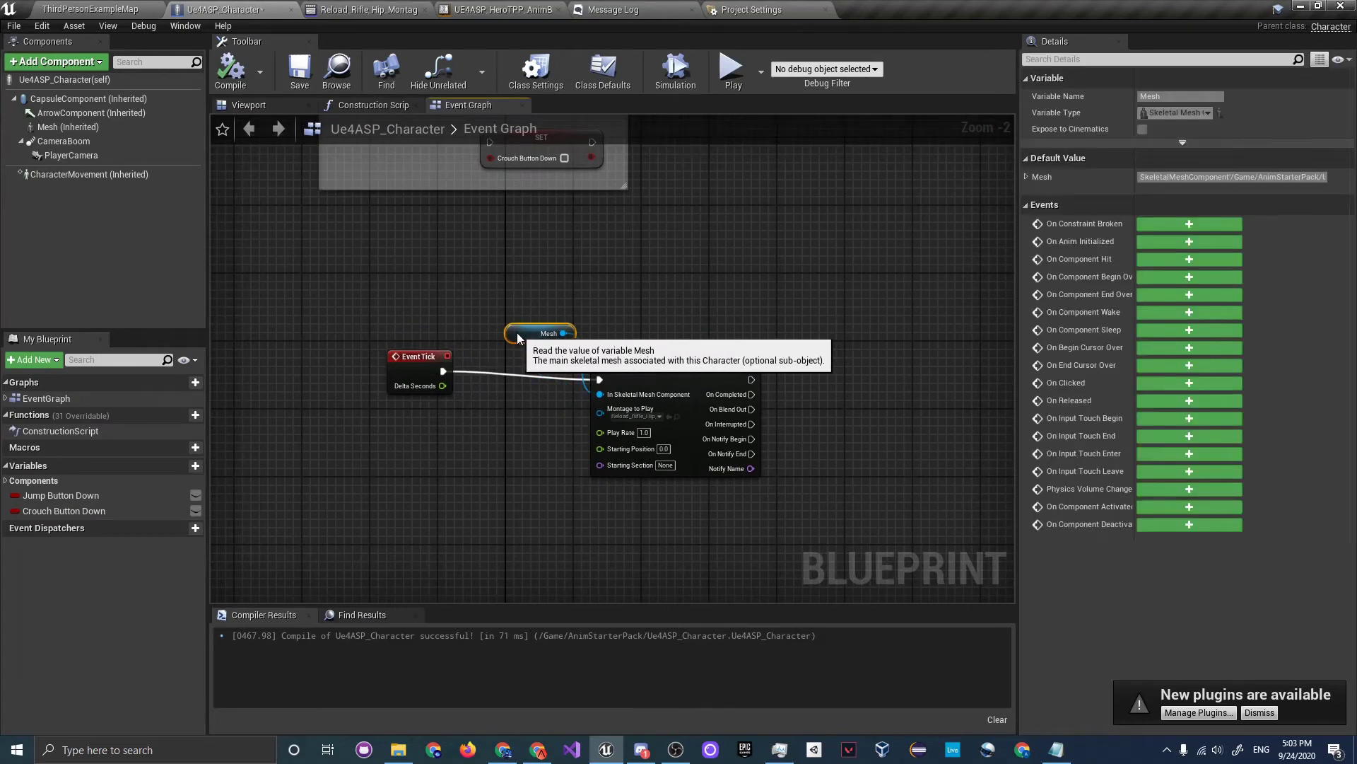
left_click(701, 464, "shift")
key("Delete")
Add a Play Anim Montage node run by Event Tick, set it to Reload_Rifle_Hip_Montage, and compile the blueprint.
left_click_drag(443, 371, 557, 363)
type("montage play")
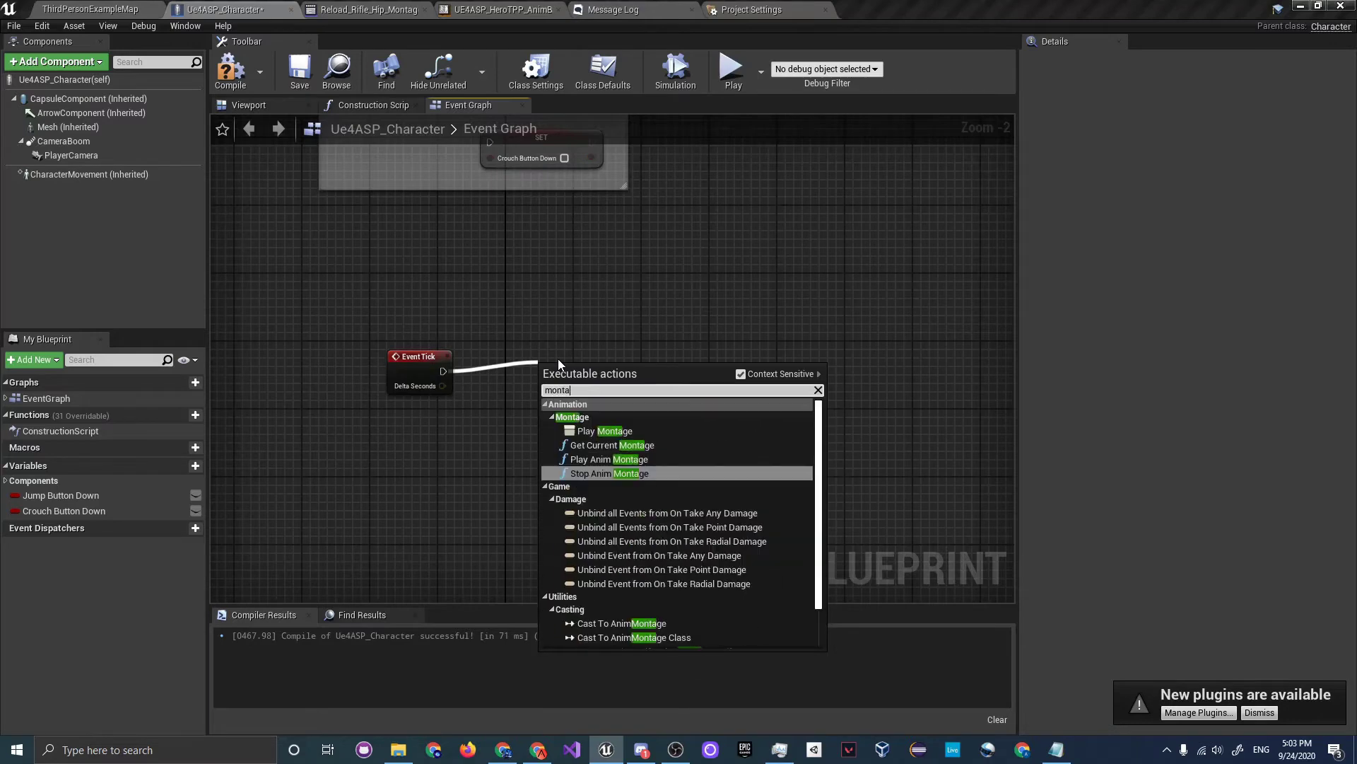
key("Return")
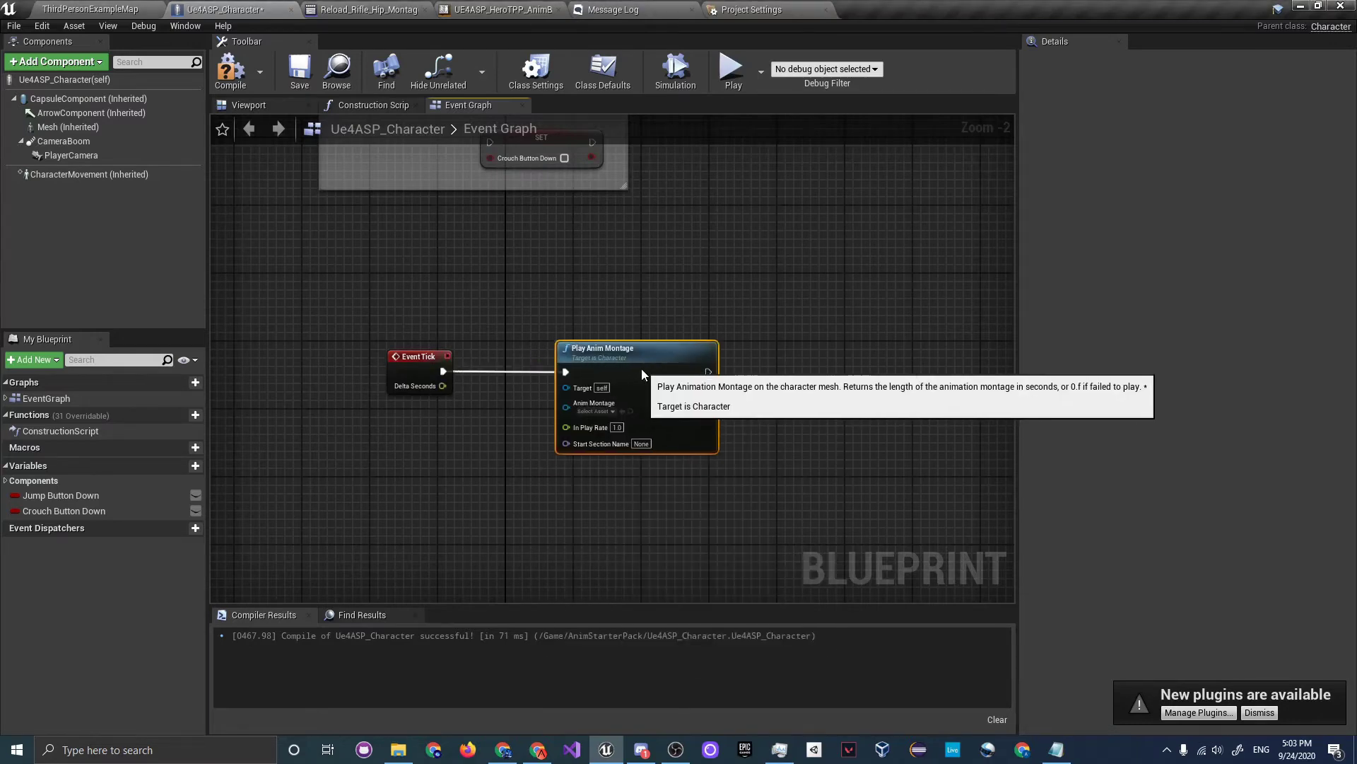
left_click(598, 411)
left_click(673, 472)
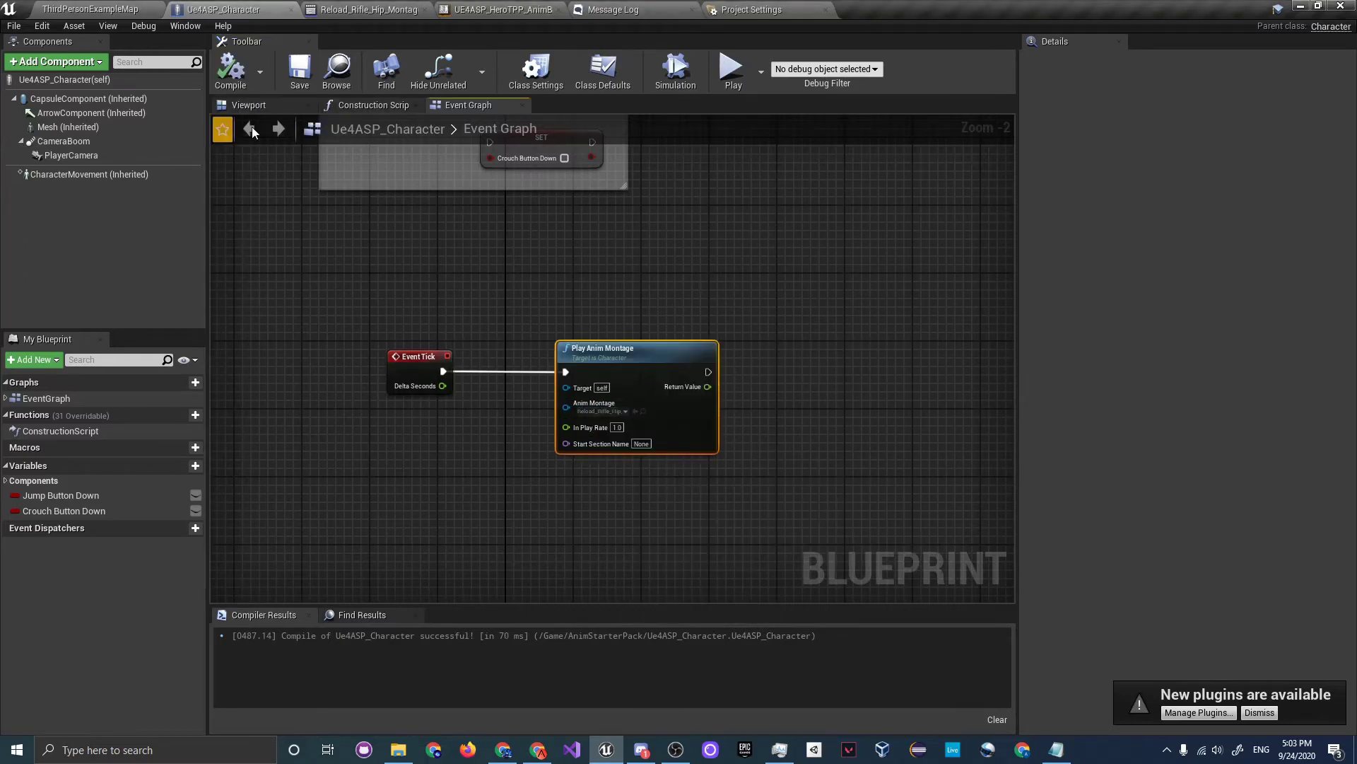
Run the level to test the Play Anim Montage node on the moving character.
left_click(120, 7)
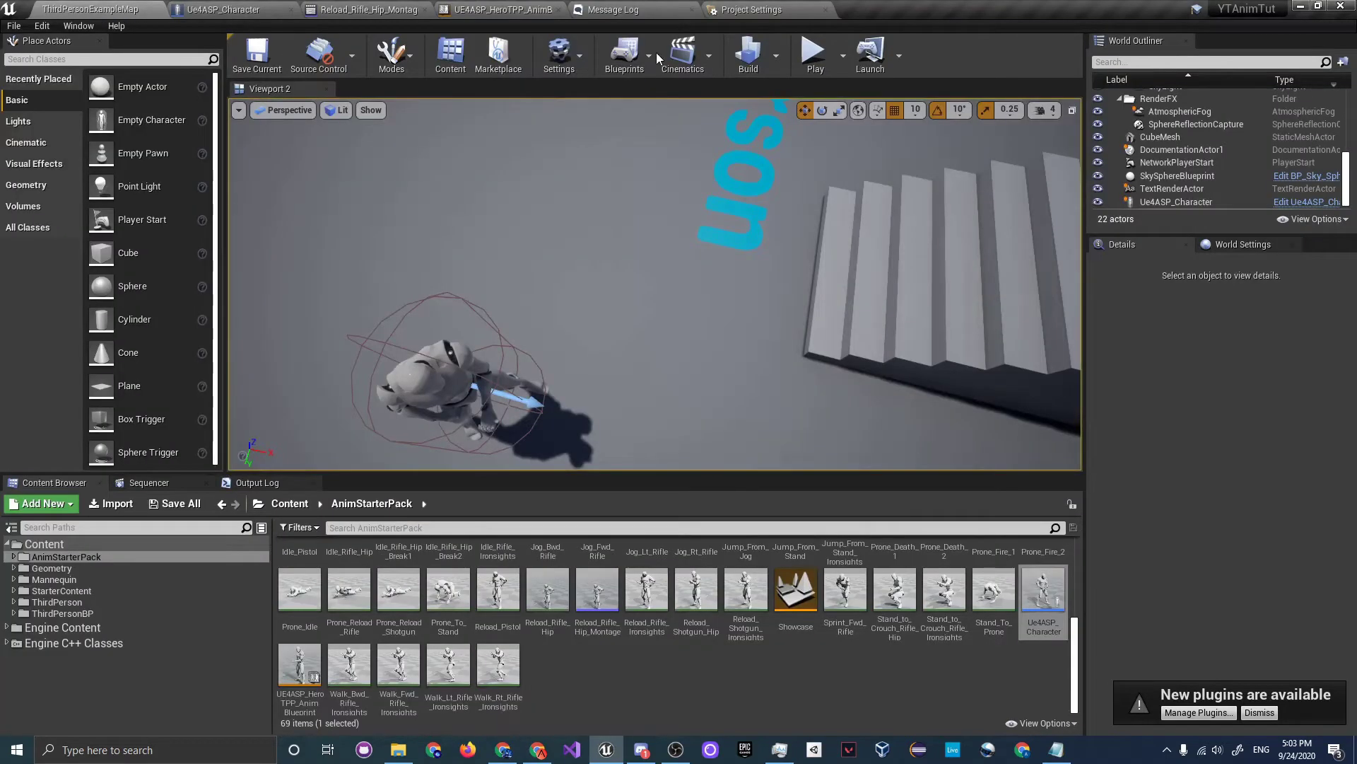
left_click(826, 51)
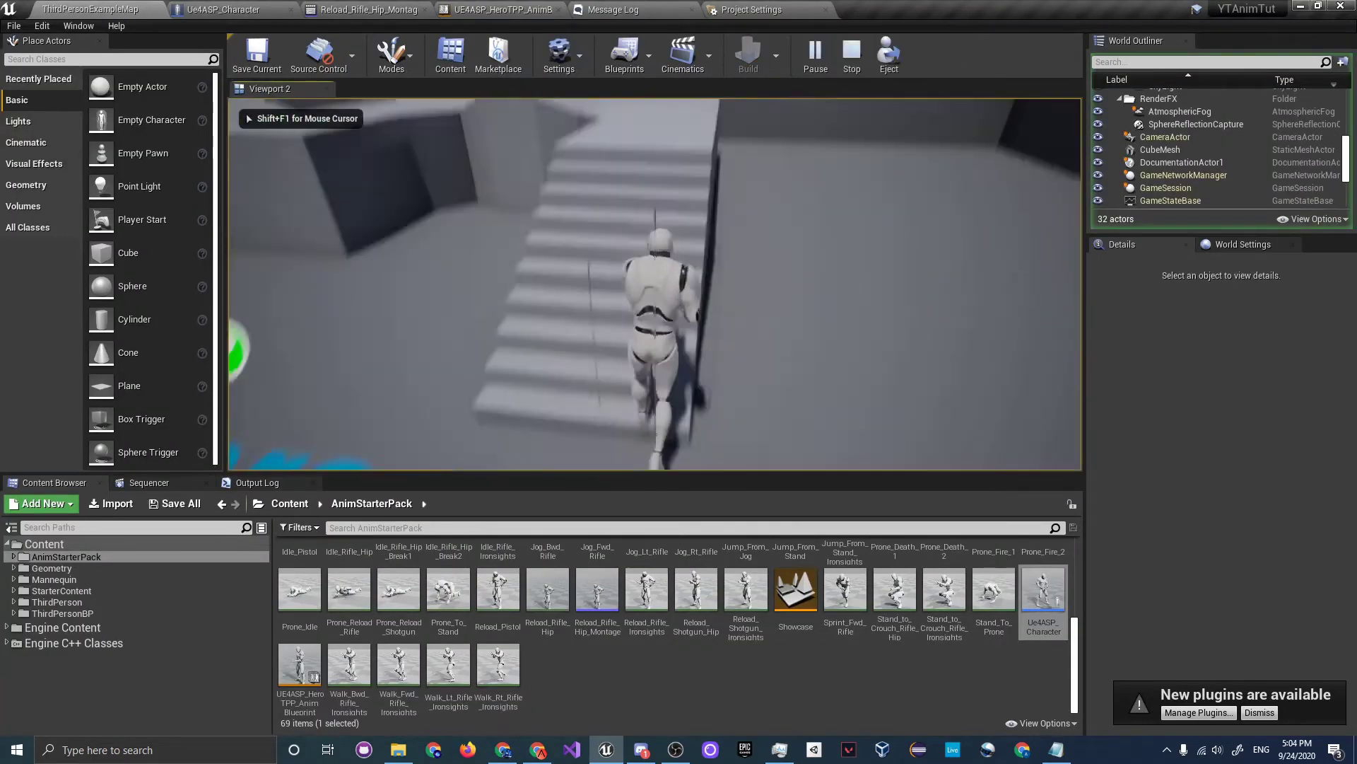
key("Escape")
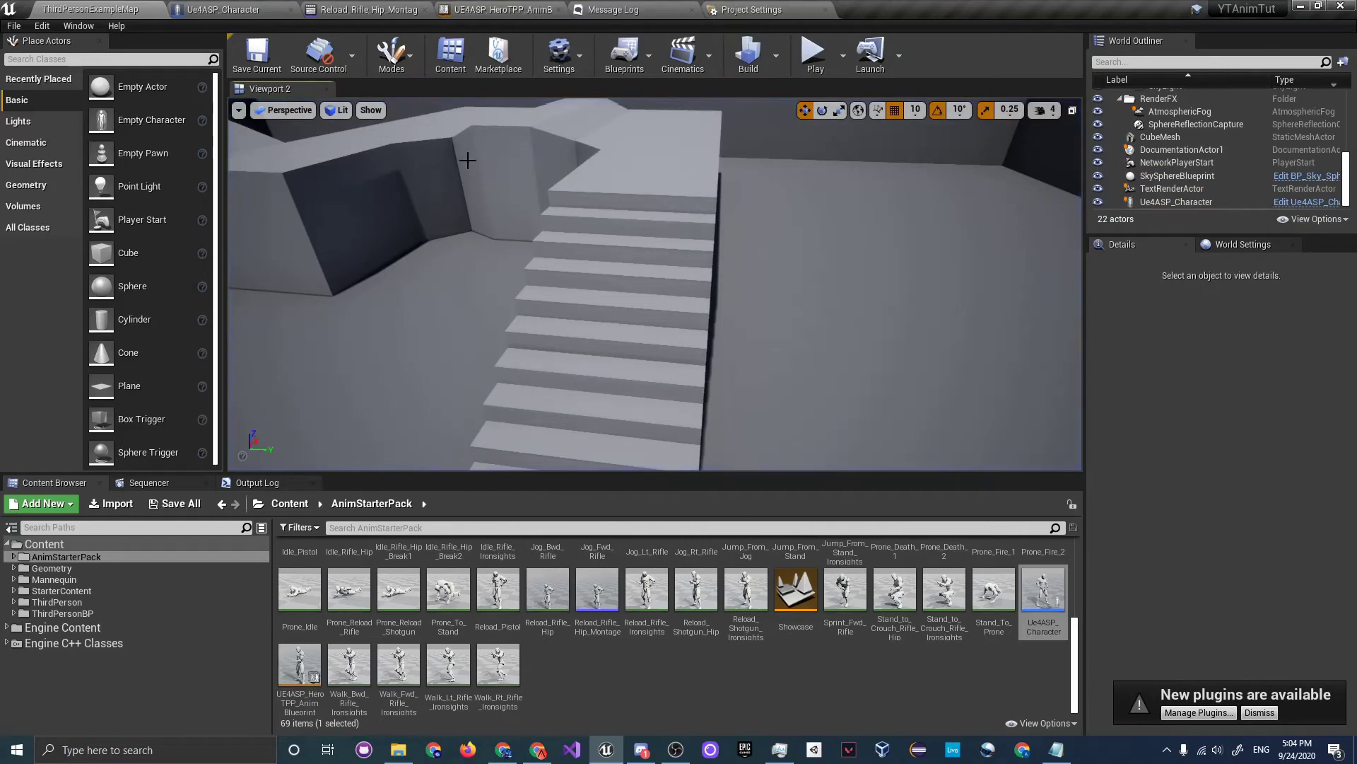
Inspect the Play Anim Montage node and check which slot Reload_Rifle_Hip_Montage uses.
left_click(242, 6)
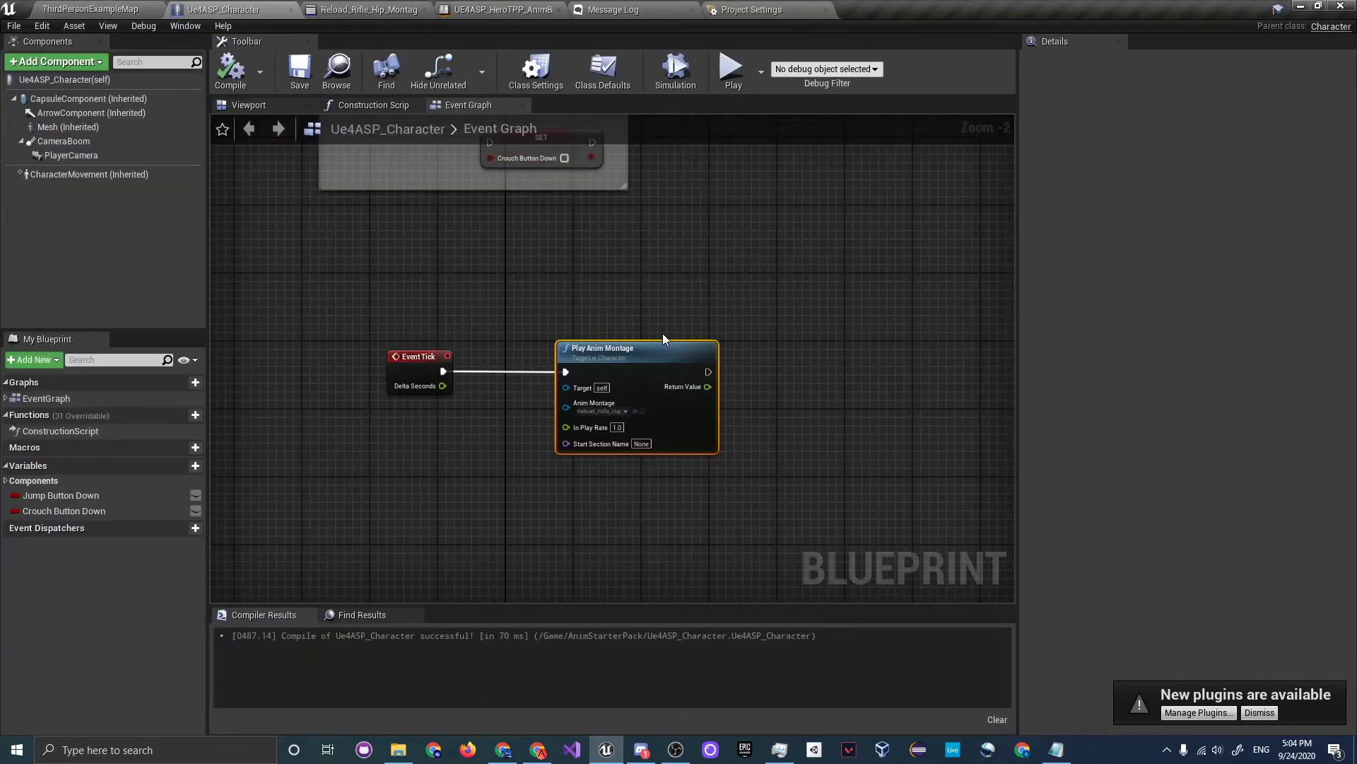
right_click_drag(638, 304, 559, 273)
double_click(550, 316)
left_click(375, 9)
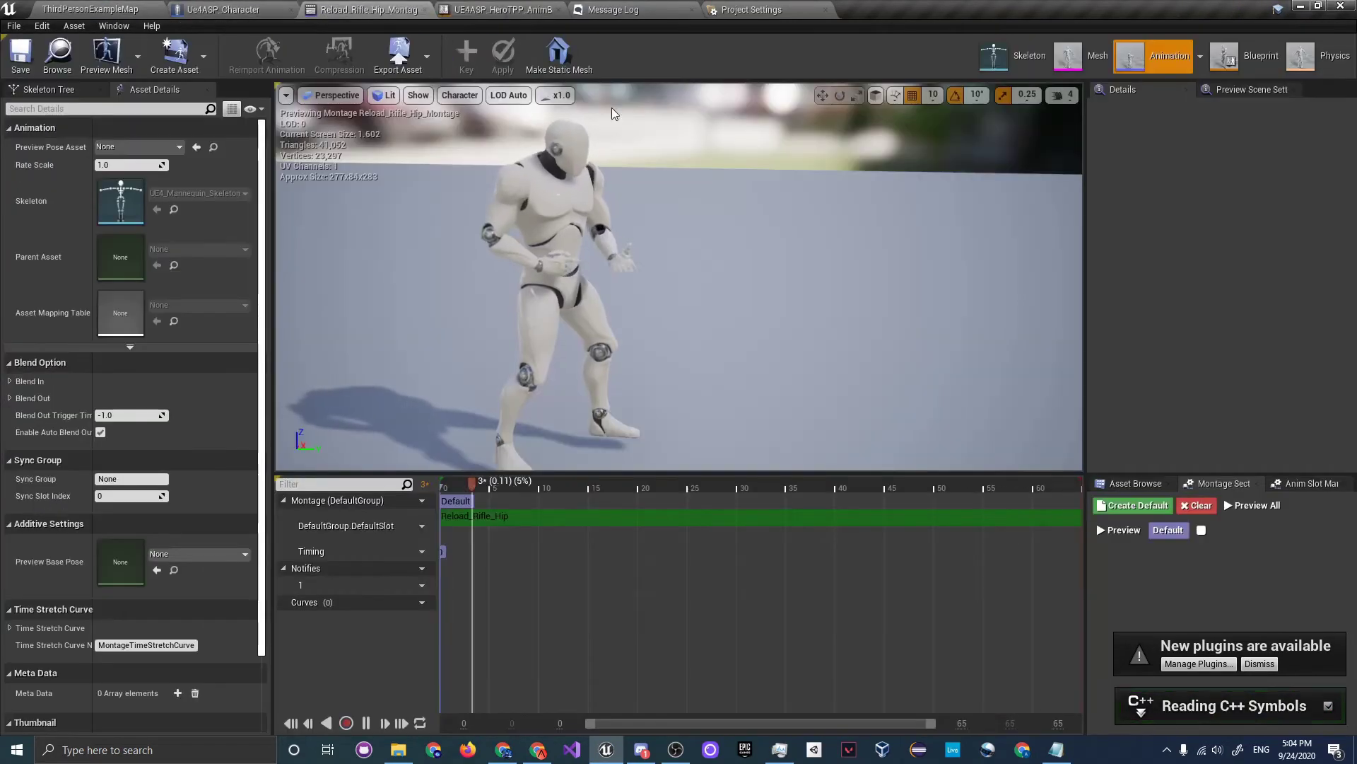
mouse_move(757, 342)
right_mouse_down()
mouse_move(757, 257)
mouse_move(757, 343)
right_mouse_up()
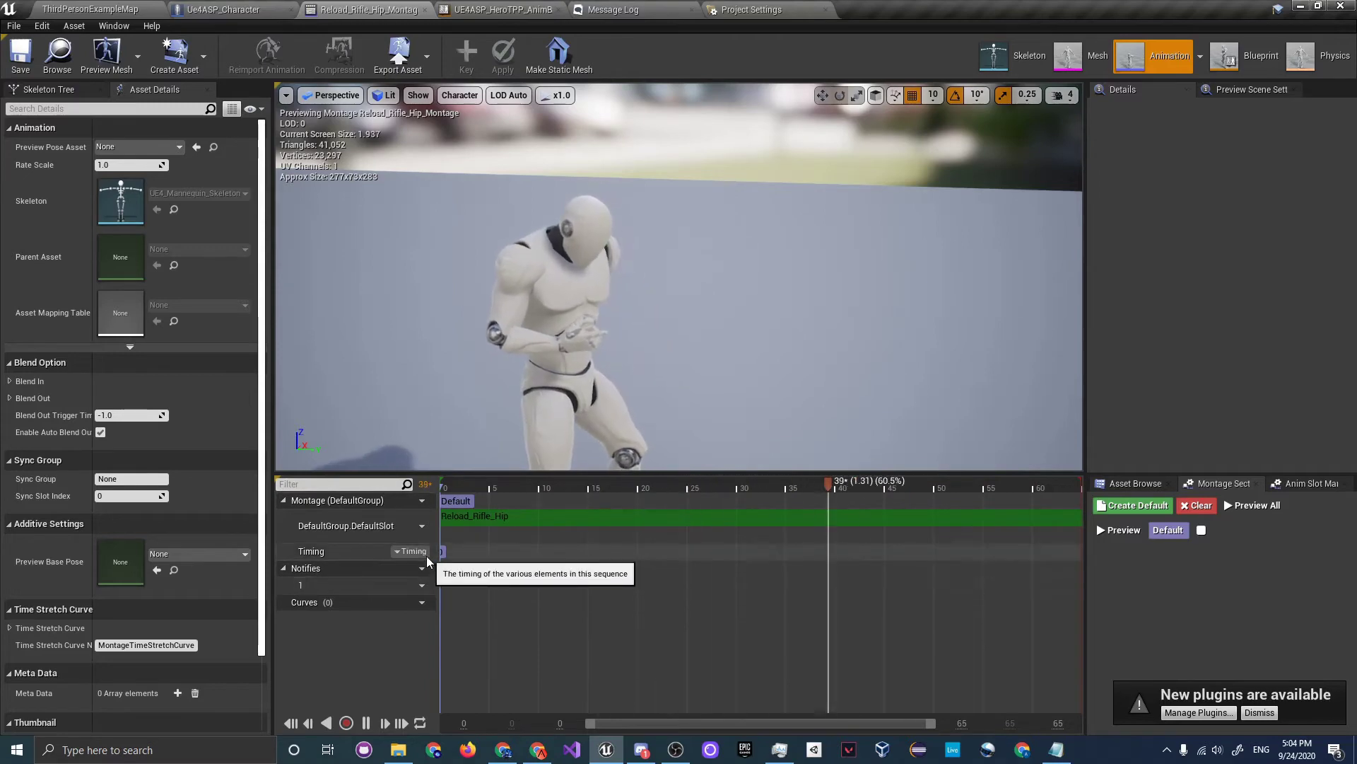
Insert a DefaultSlot Slot node between Locomotion and Output Pose in the UE4ASP_HeroTPP_AnimBlueprint AnimGraph, and compile the blueprint.
left_click(503, 10)
left_click(708, 115)
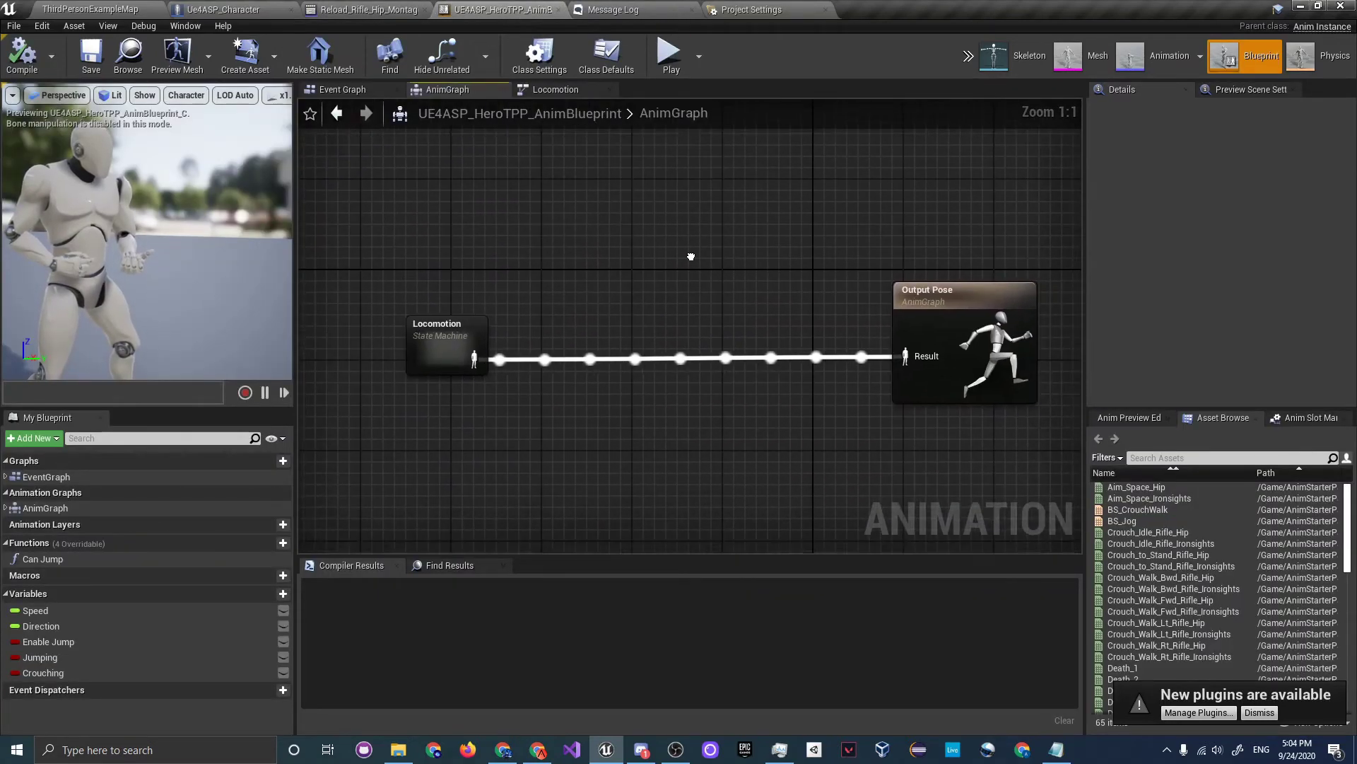
left_click_drag(473, 357, 600, 364)
type("slot")
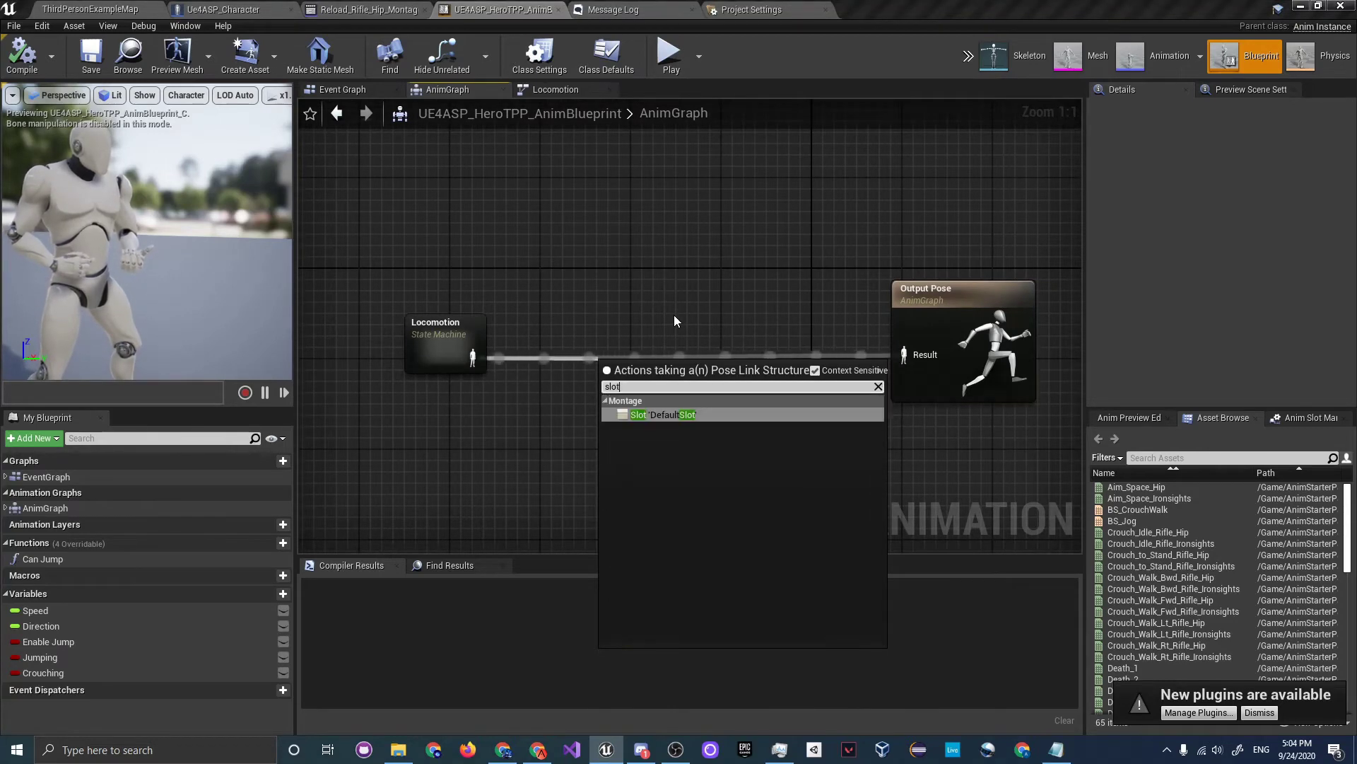
key("Return")
left_click_drag(640, 374, 769, 375)
left_click_drag(947, 362, 938, 362)
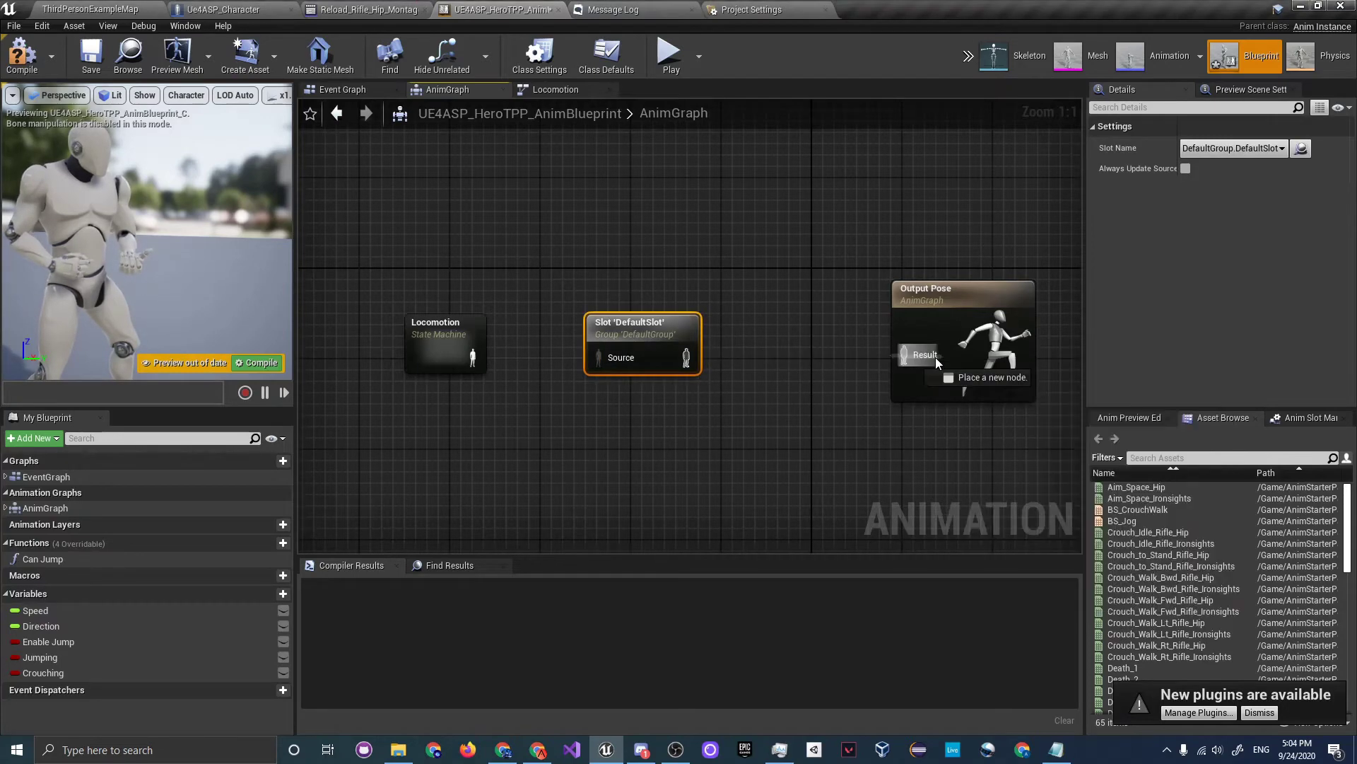
left_click(17, 46)
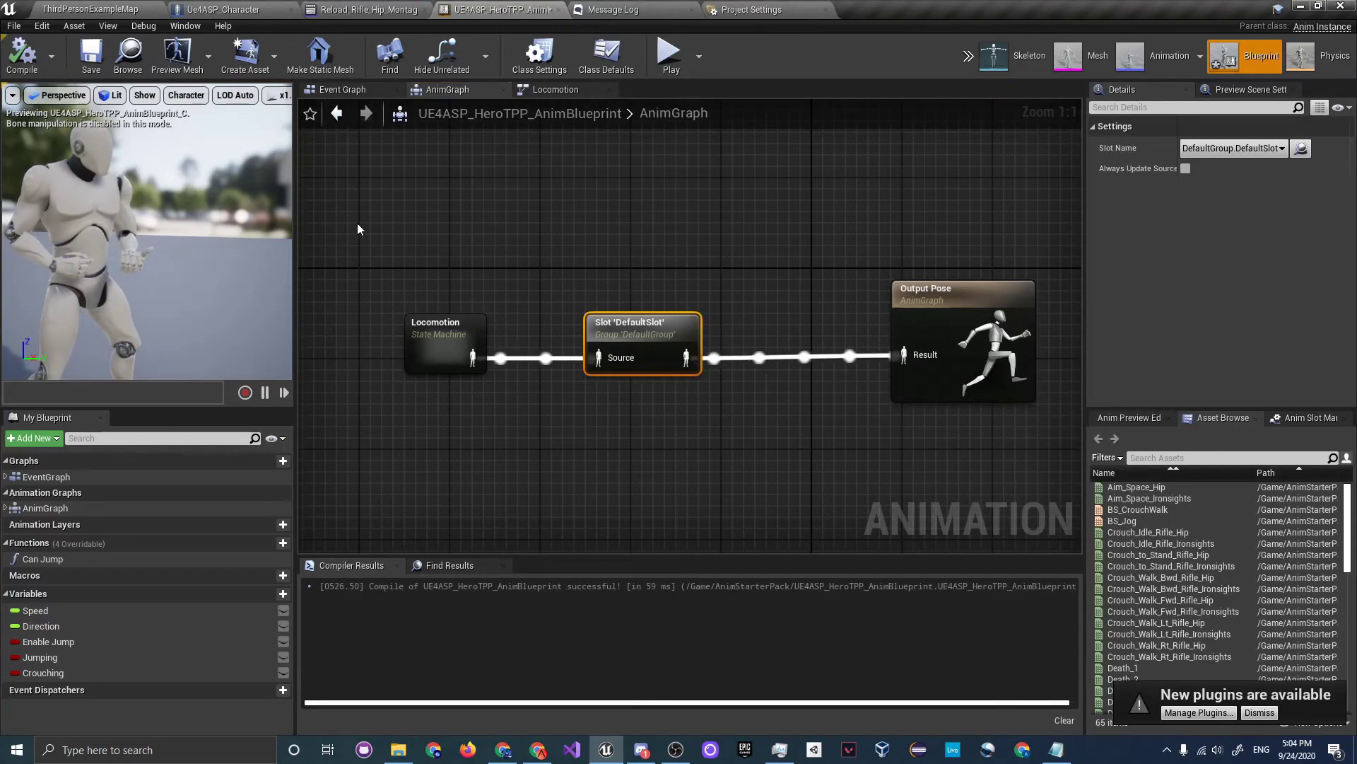
Move the Locomotion node slightly farther from the Slot node and recompile the animation blueprint.
left_click_drag(444, 320, 408, 319)
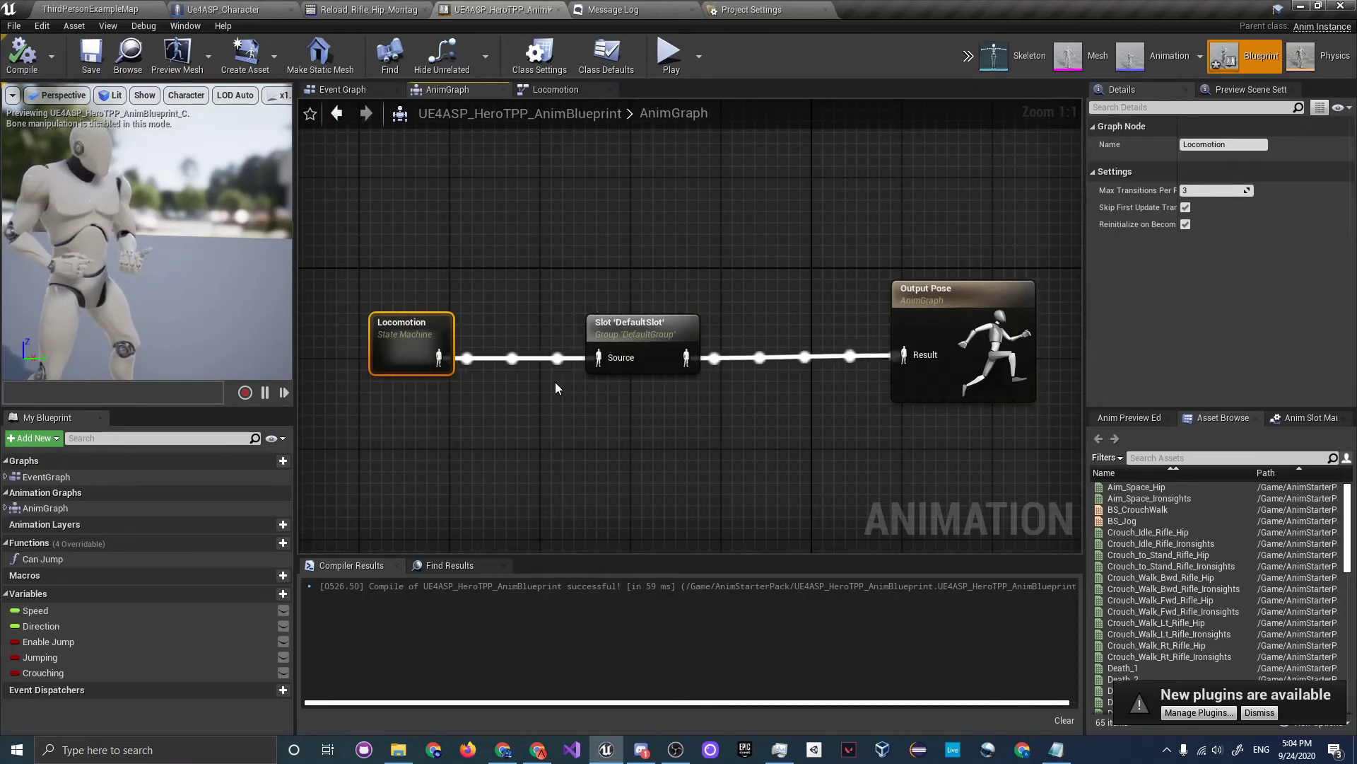
left_click(544, 329)
left_click(24, 60)
Return to the level and play it to test the reload montage through the new slot.
left_click(83, 7)
right_click_drag(766, 295, 562, 300)
left_click(814, 57)
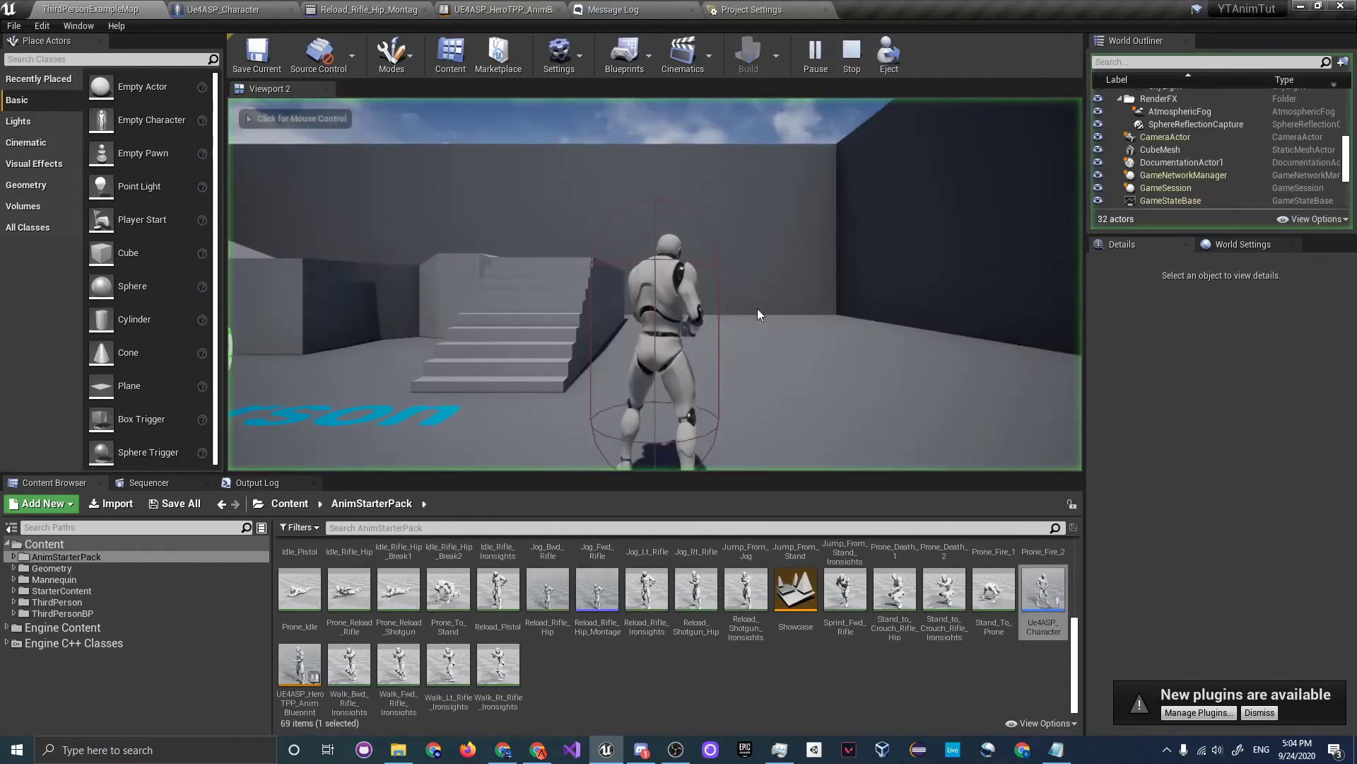
Take control of the character in the running level to check the reload montage, and stop the play session.
left_click(778, 327)
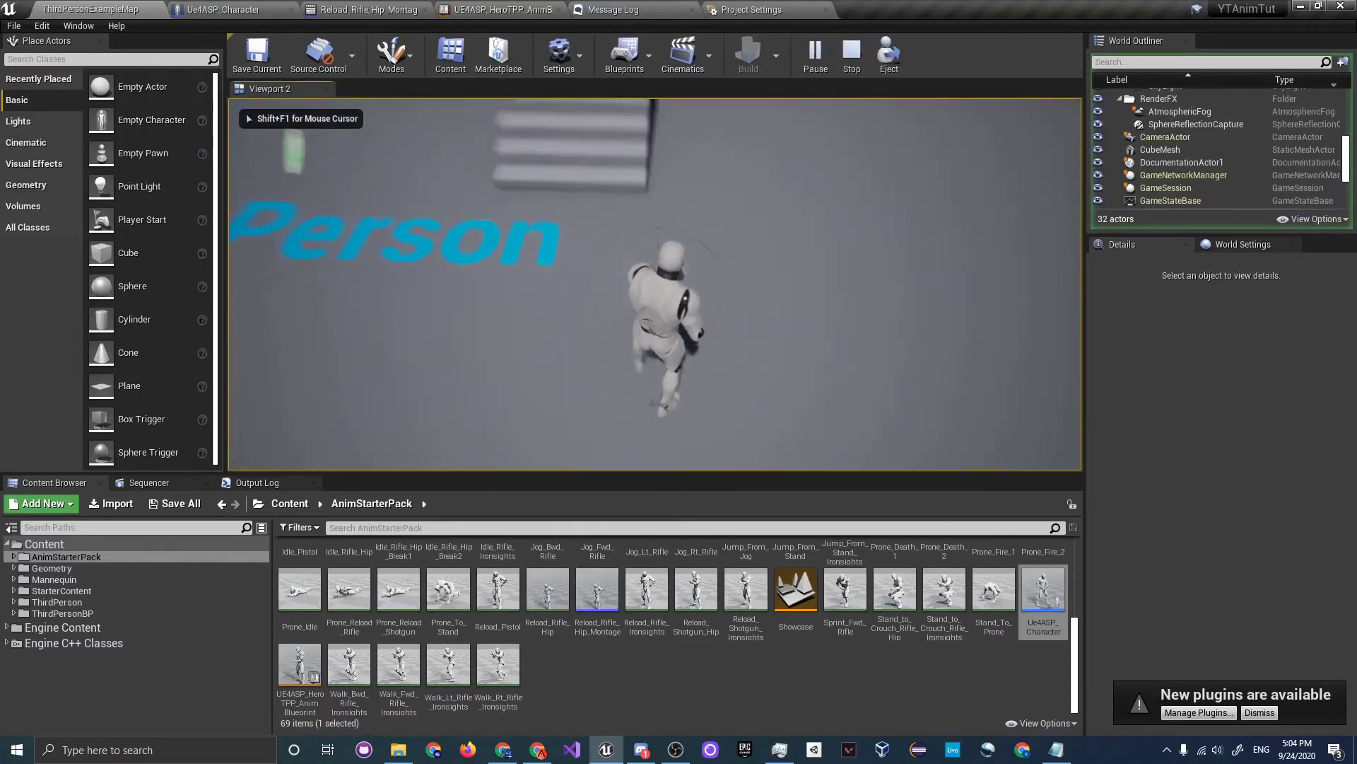
key("Escape")
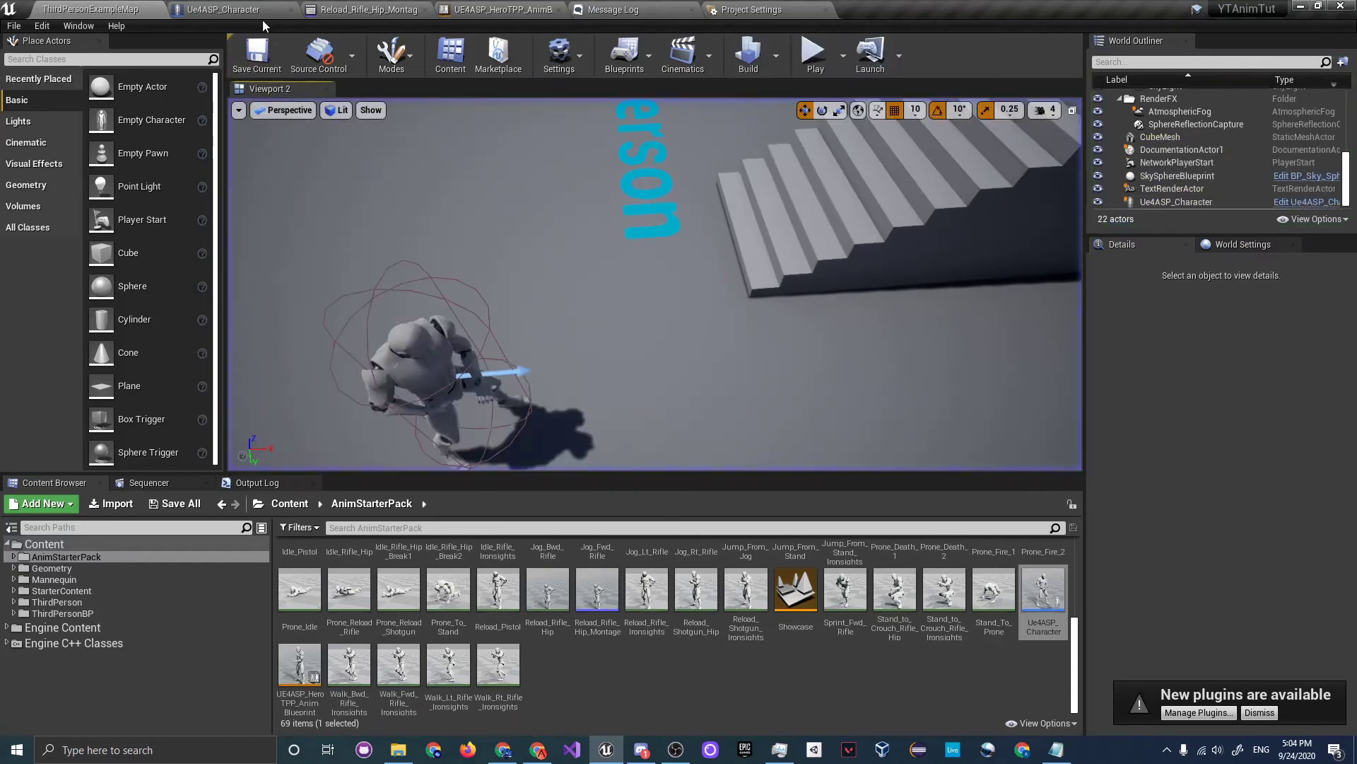
Move the Play Anim Montage node closer to Event Tick in the Ue4ASP_Character event graph.
left_click(237, 10)
right_click_drag(612, 377, 773, 358)
left_click_drag(722, 326, 668, 328)
right_click_drag(768, 344, 596, 349)
left_click_drag(560, 332, 705, 329)
type("delay")
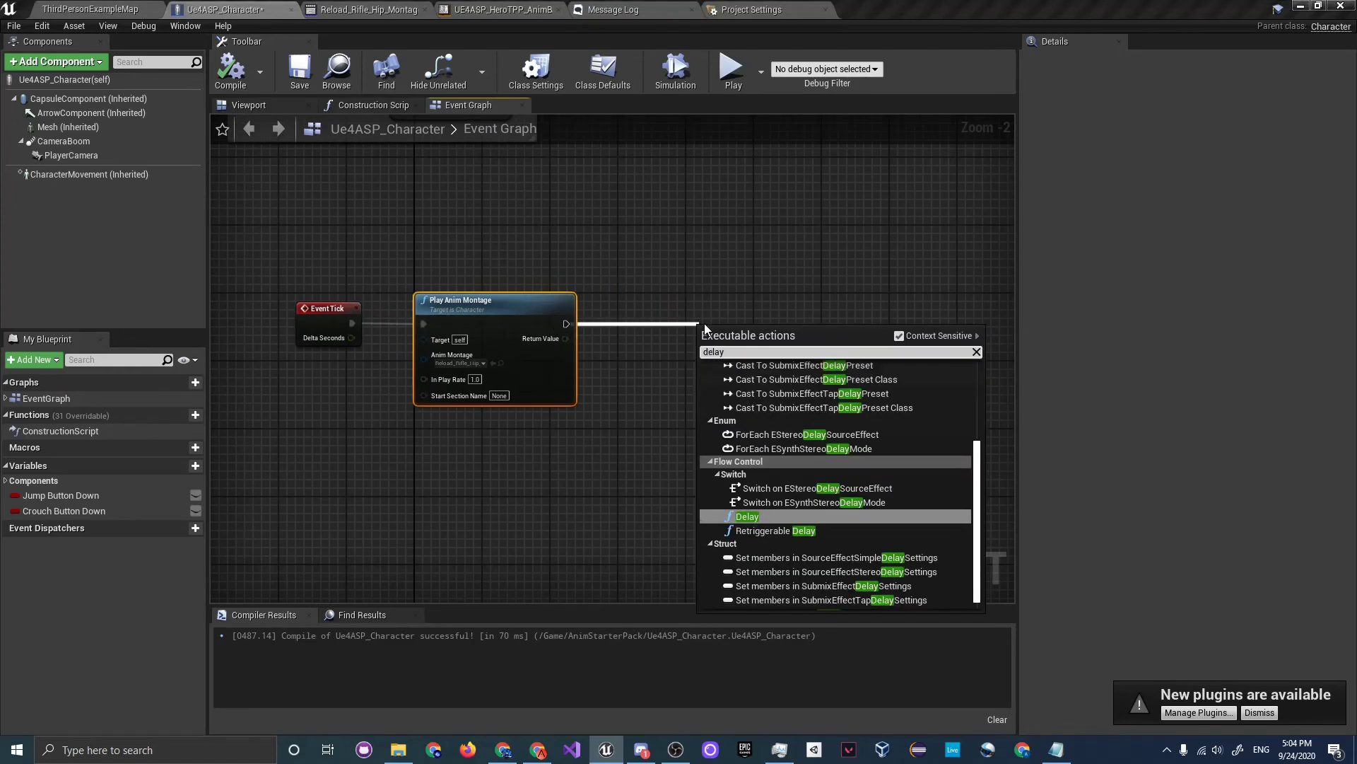
key("Escape")
Replace the Event Tick node with a Left Shift keyboard event as the trigger for Play Anim Montage.
left_click(346, 319)
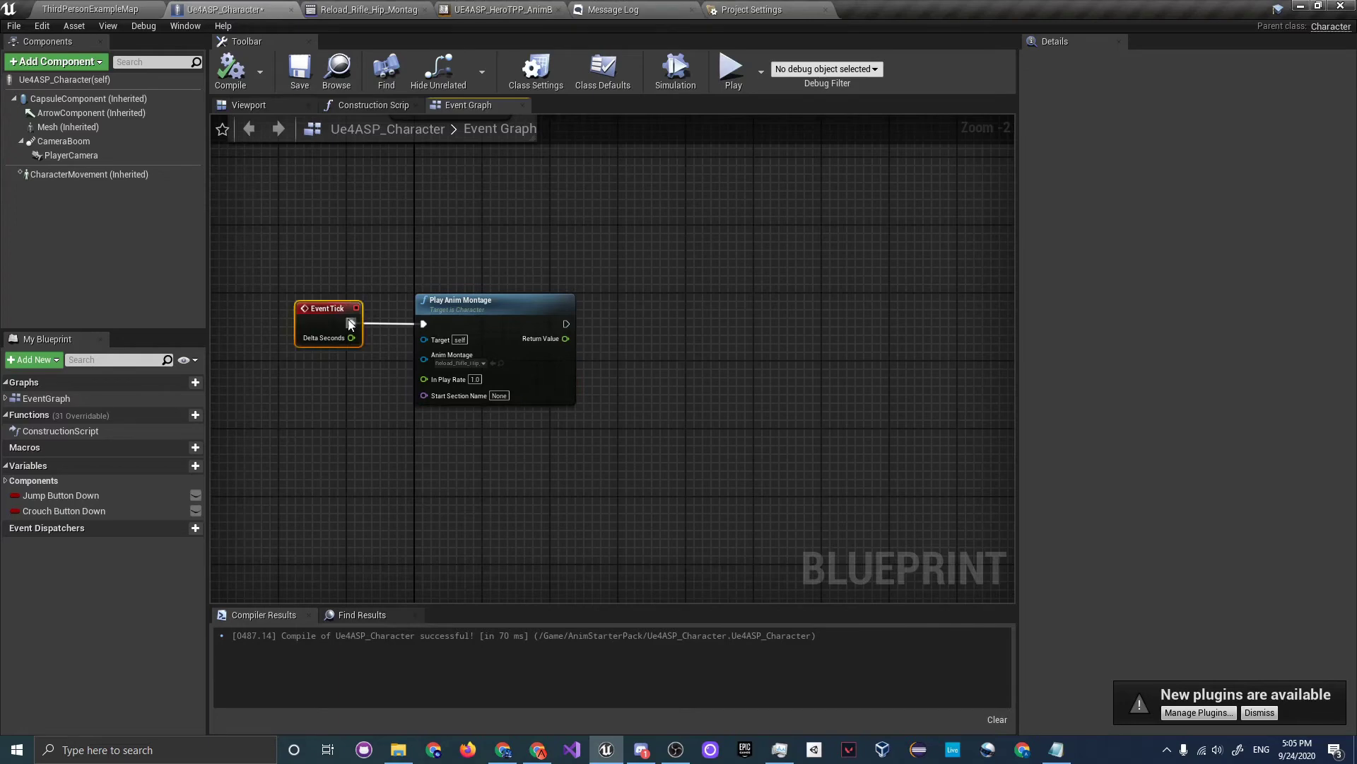
key("Delete")
right_click(266, 319)
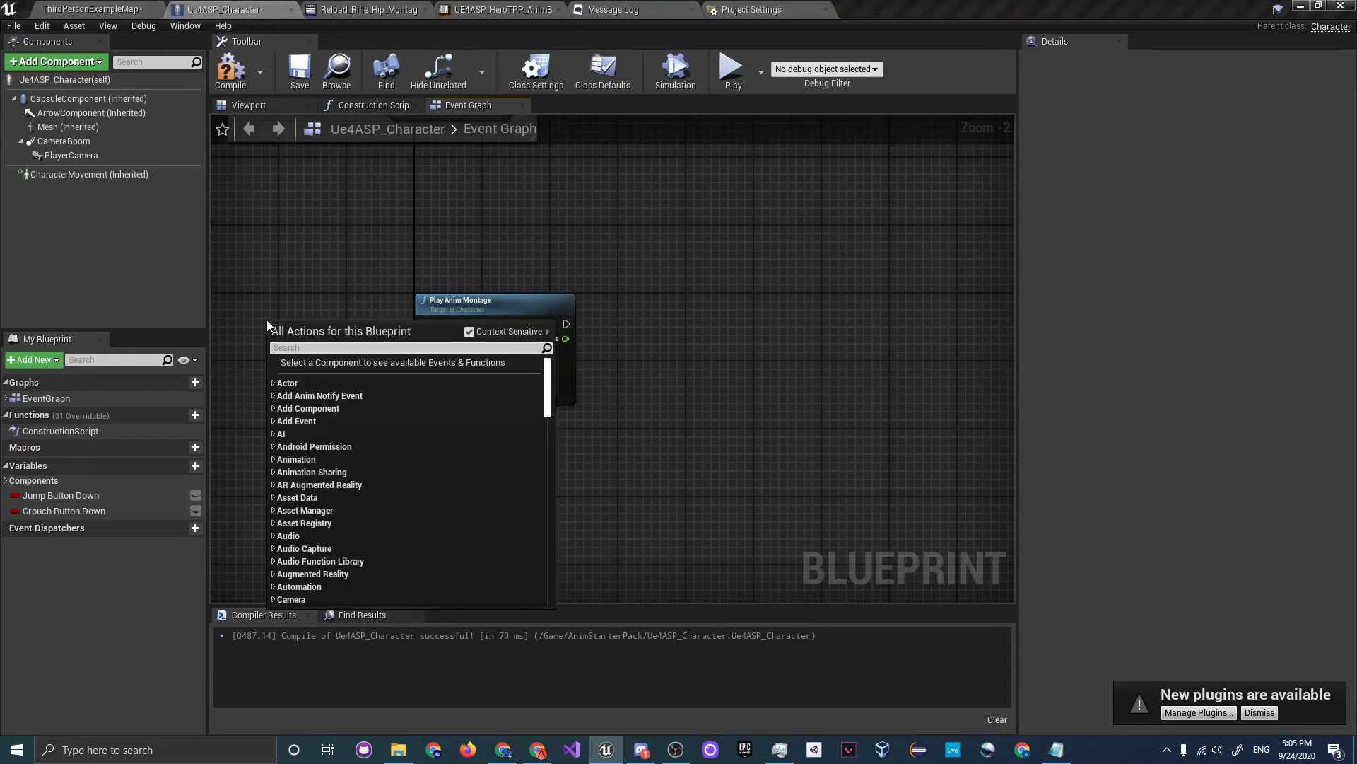
type("left shift")
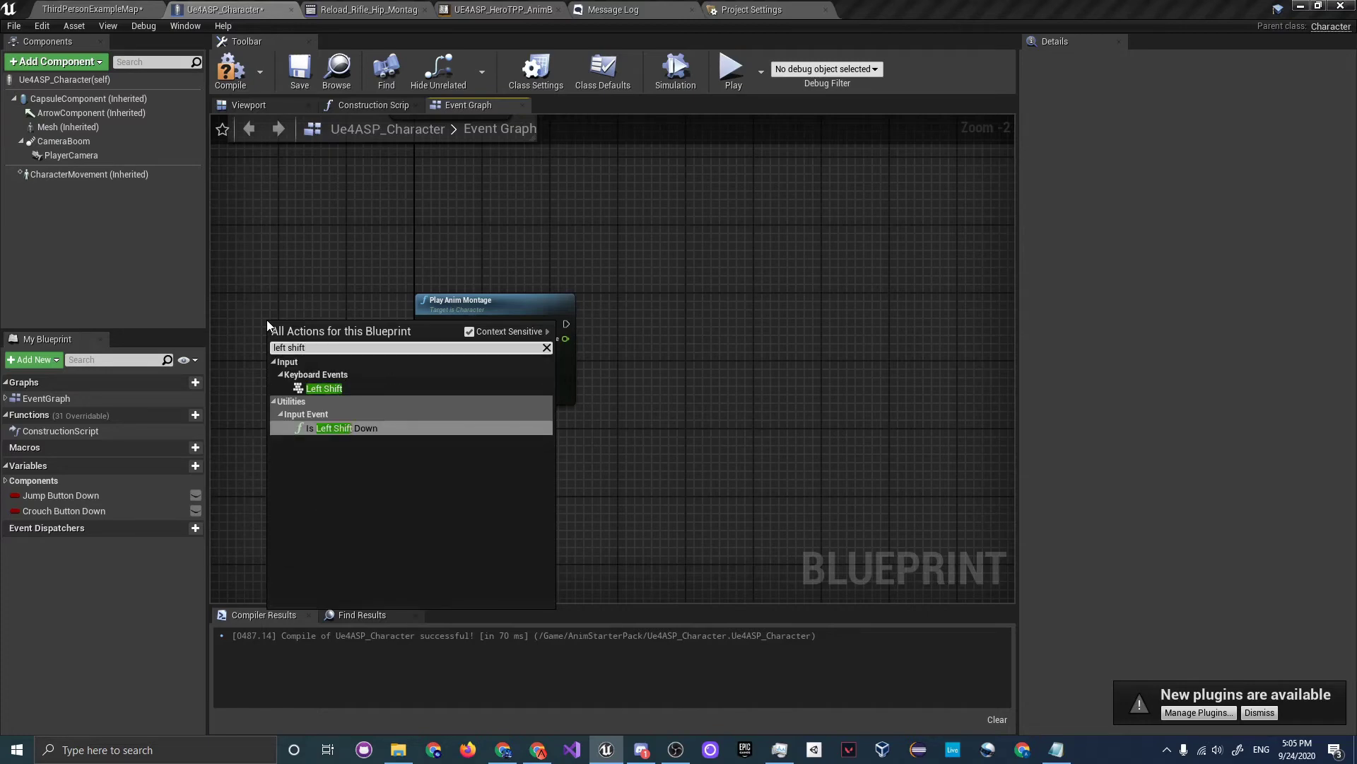
left_click(324, 388)
left_click_drag(536, 344, 549, 331)
Play the level and run the character forward to test the Left Shift reload trigger while moving.
left_click(127, 9)
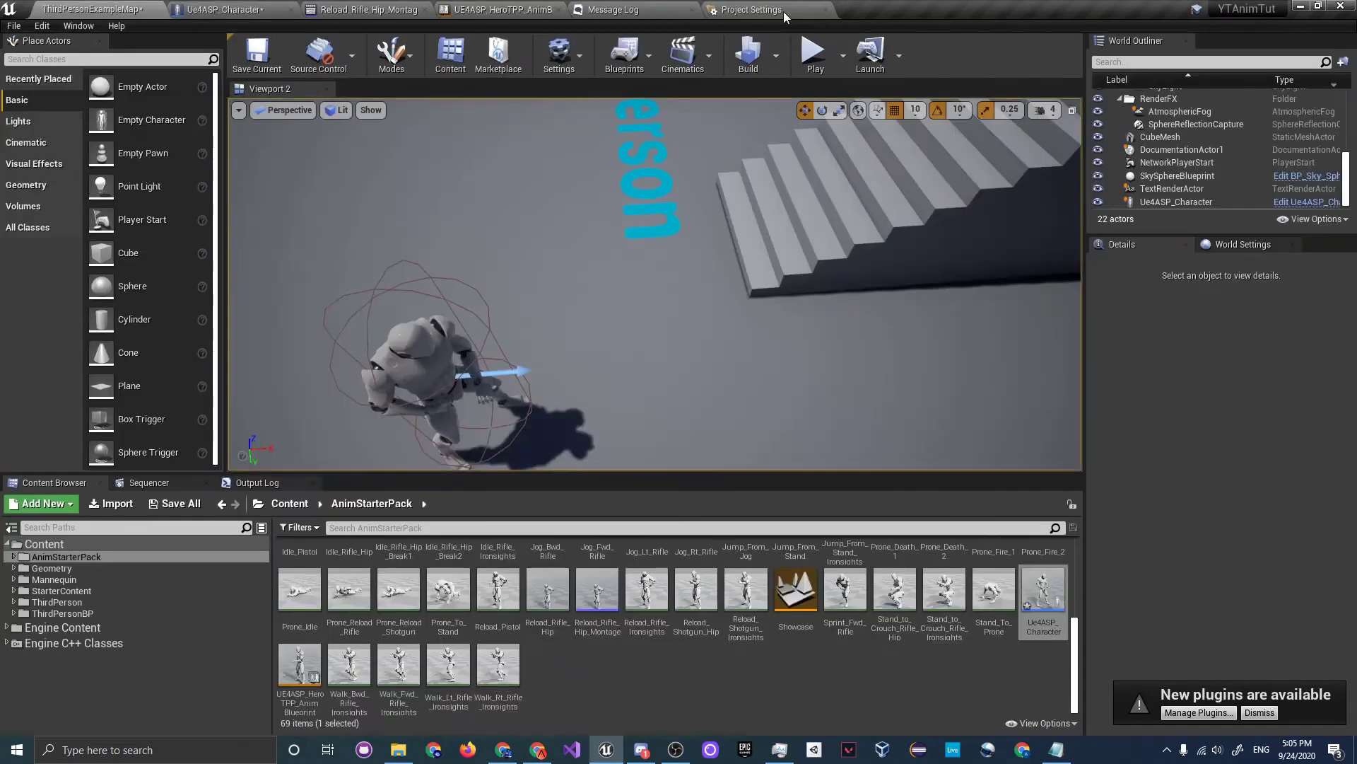
left_click(812, 53)
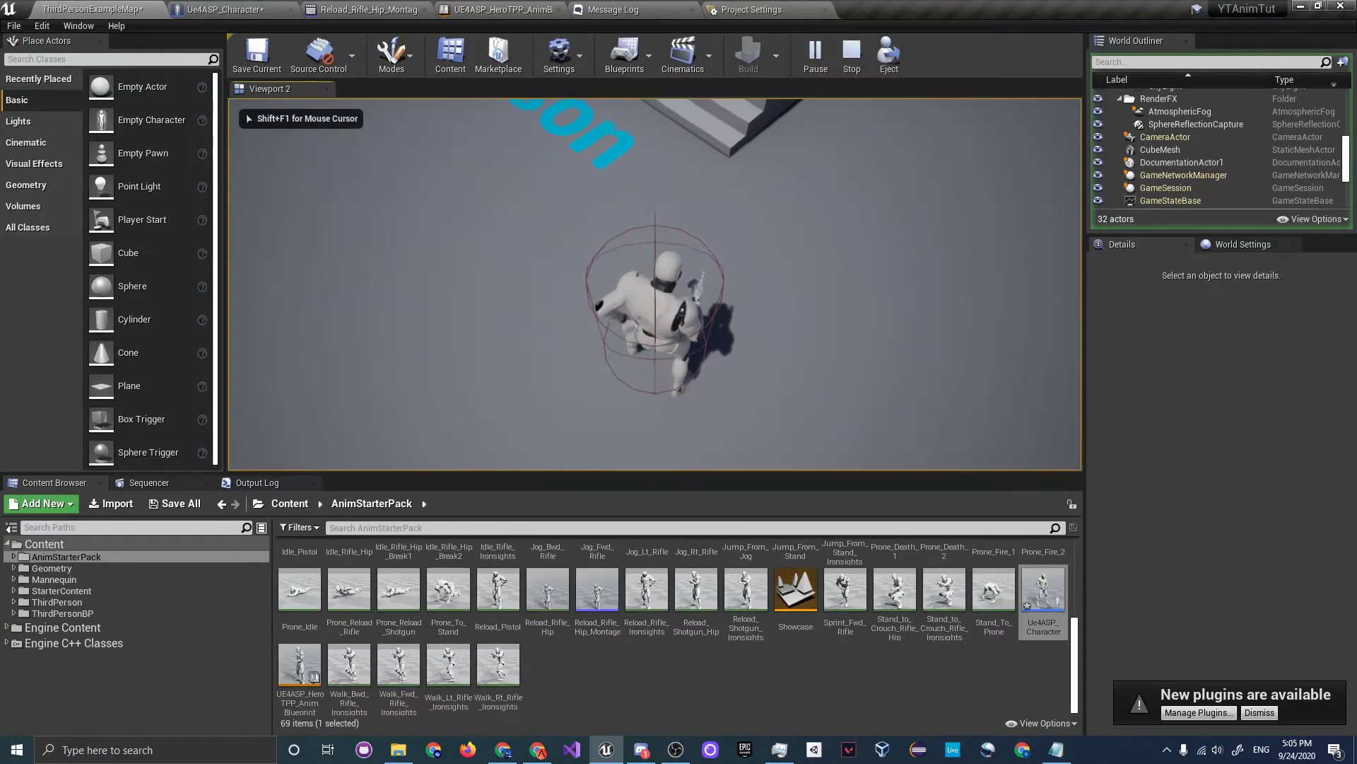
key("w")
key("w")
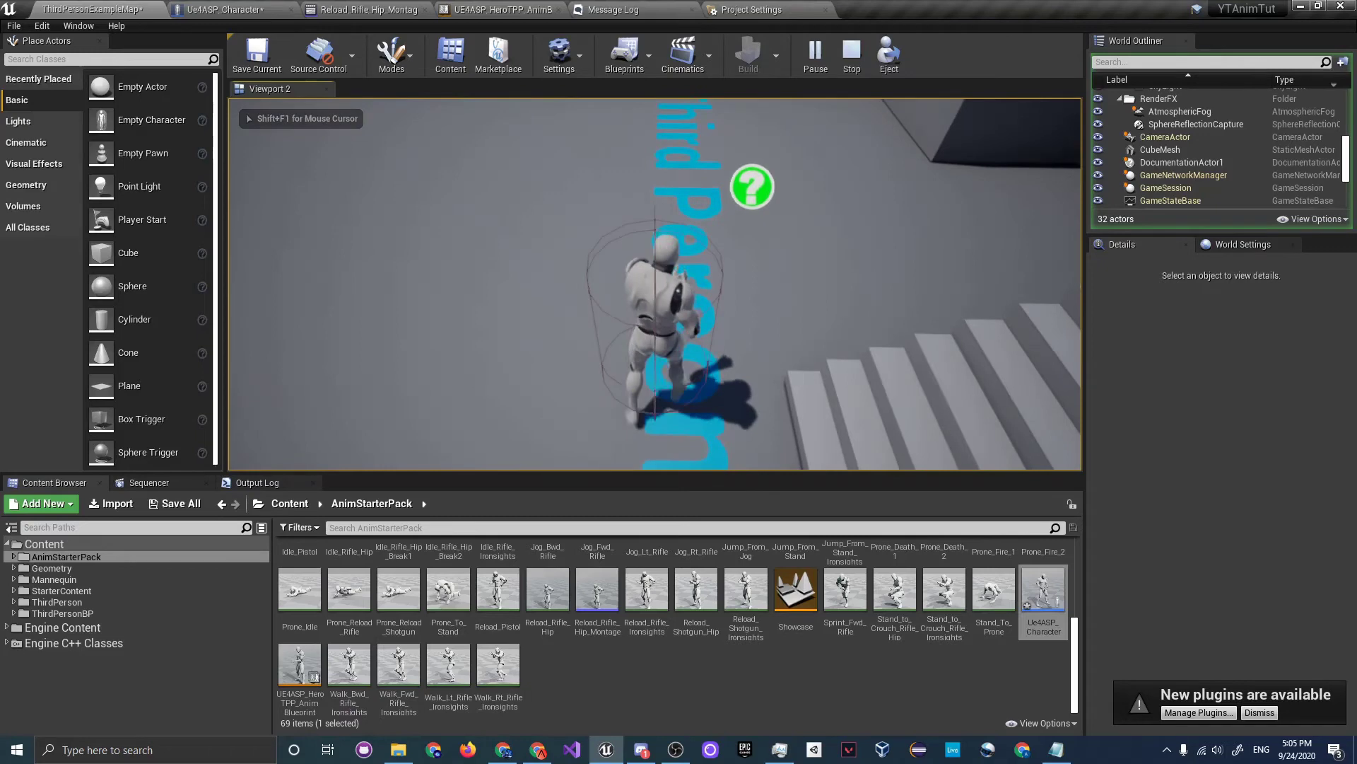
key("w")
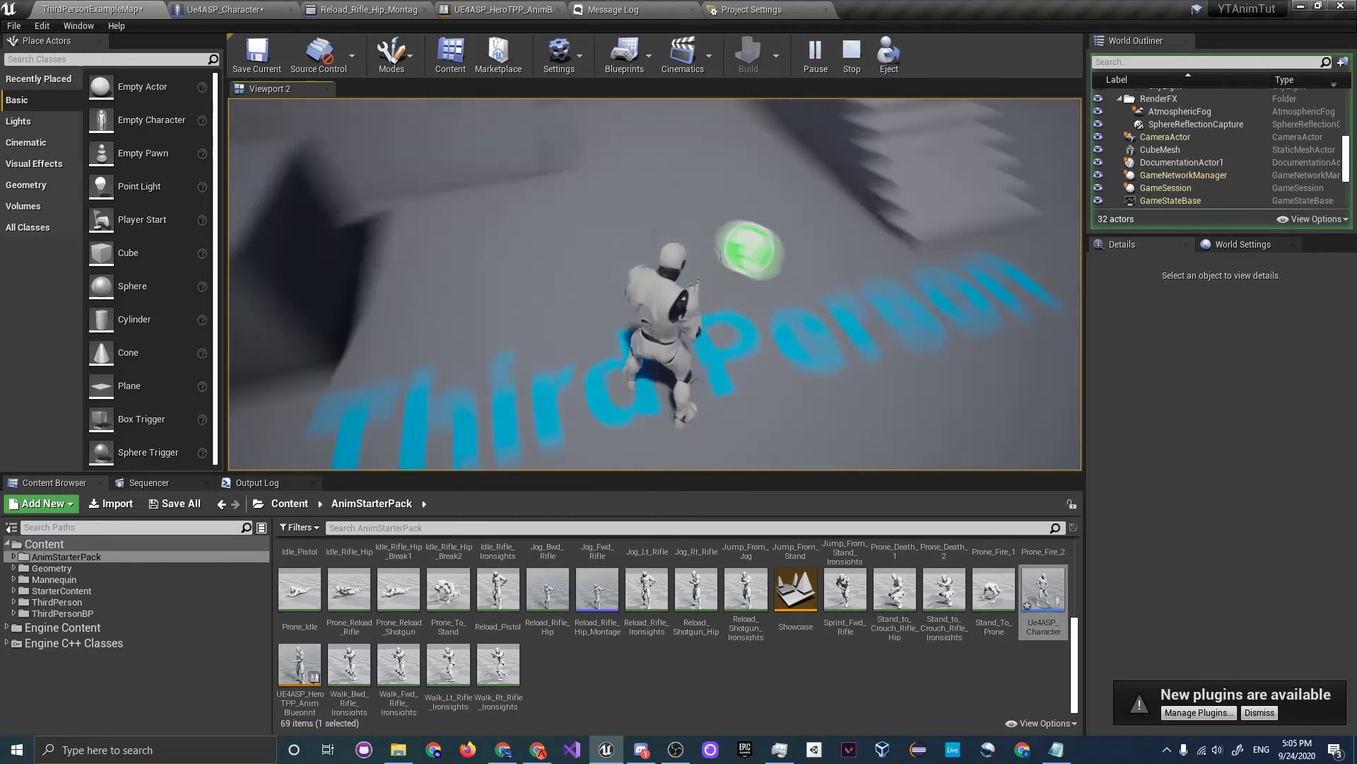
Add a second slot track to Reload_Rifle_Hip_Montage below the DefaultSlot track and open the new track's slot options.
left_click(368, 9)
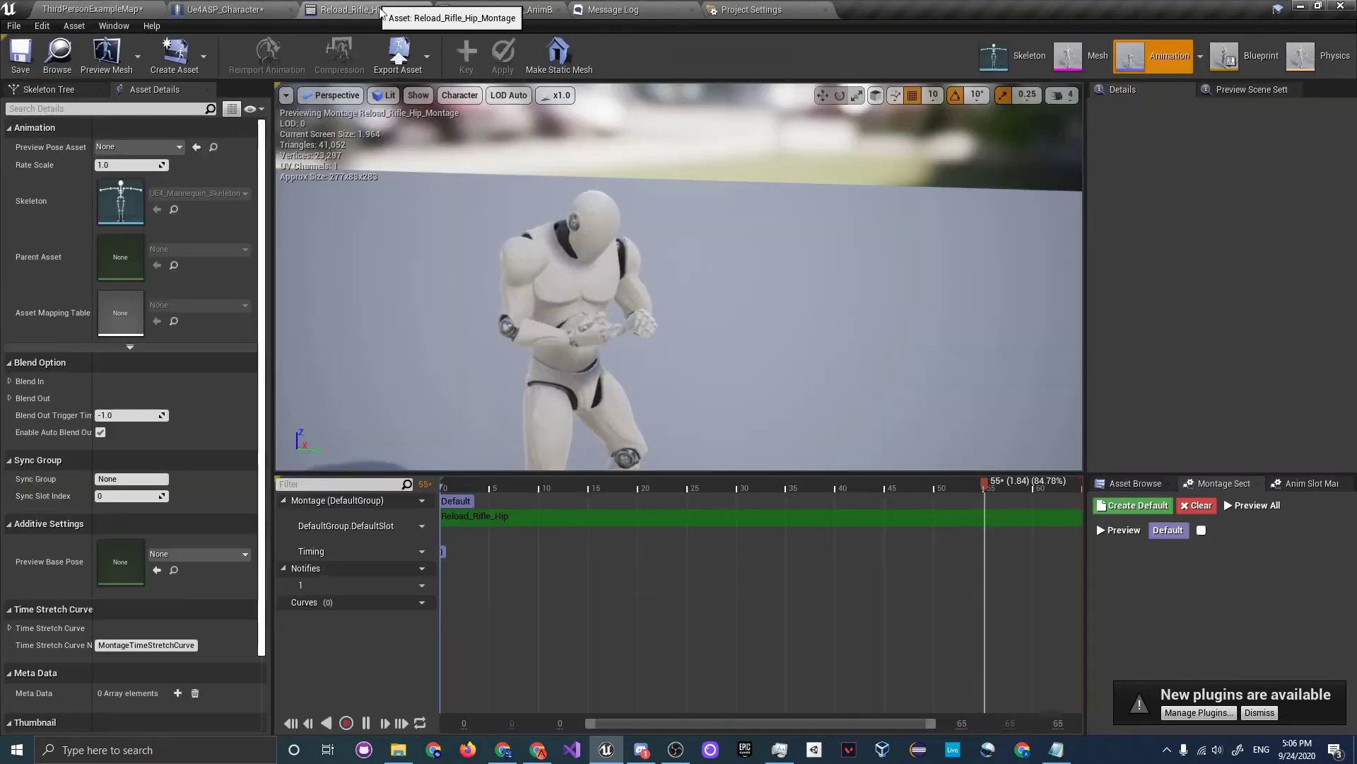
left_click(506, 8)
left_click(367, 9)
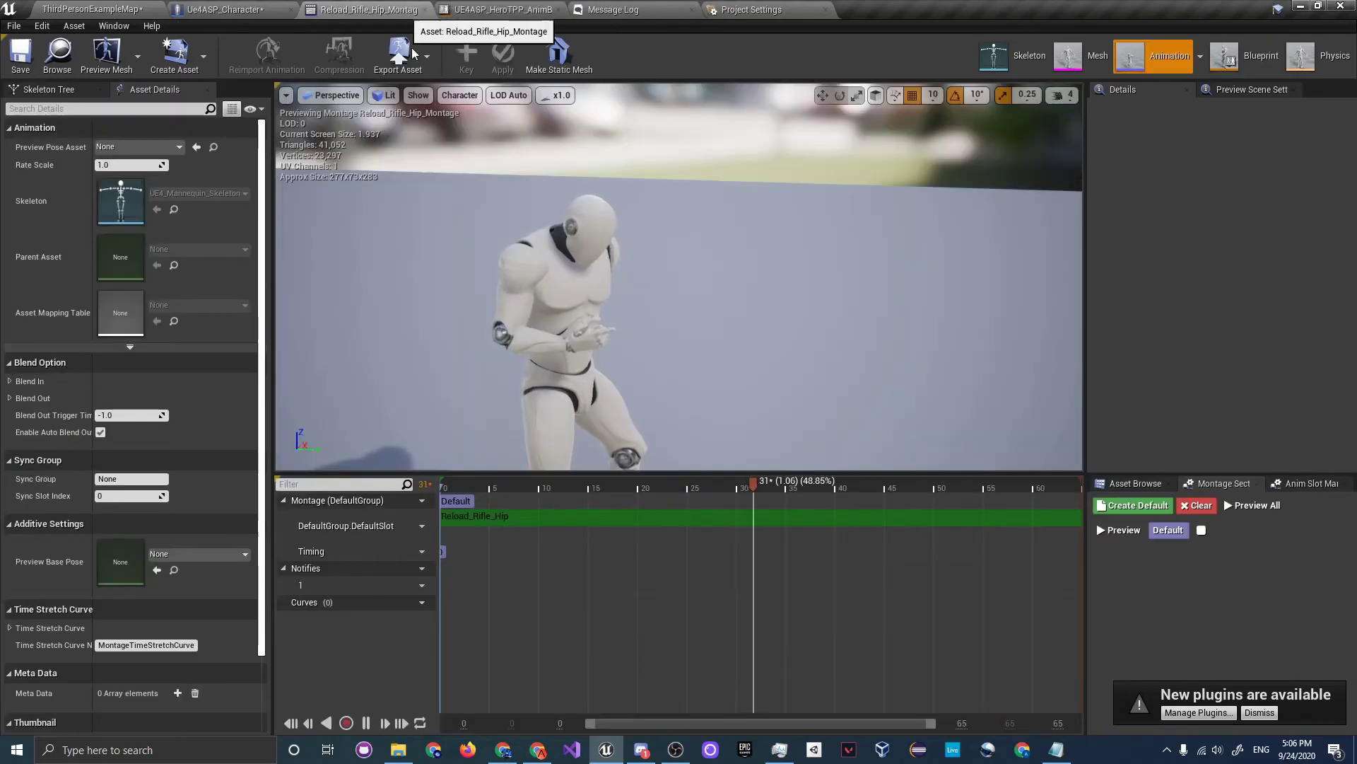
left_click(529, 517)
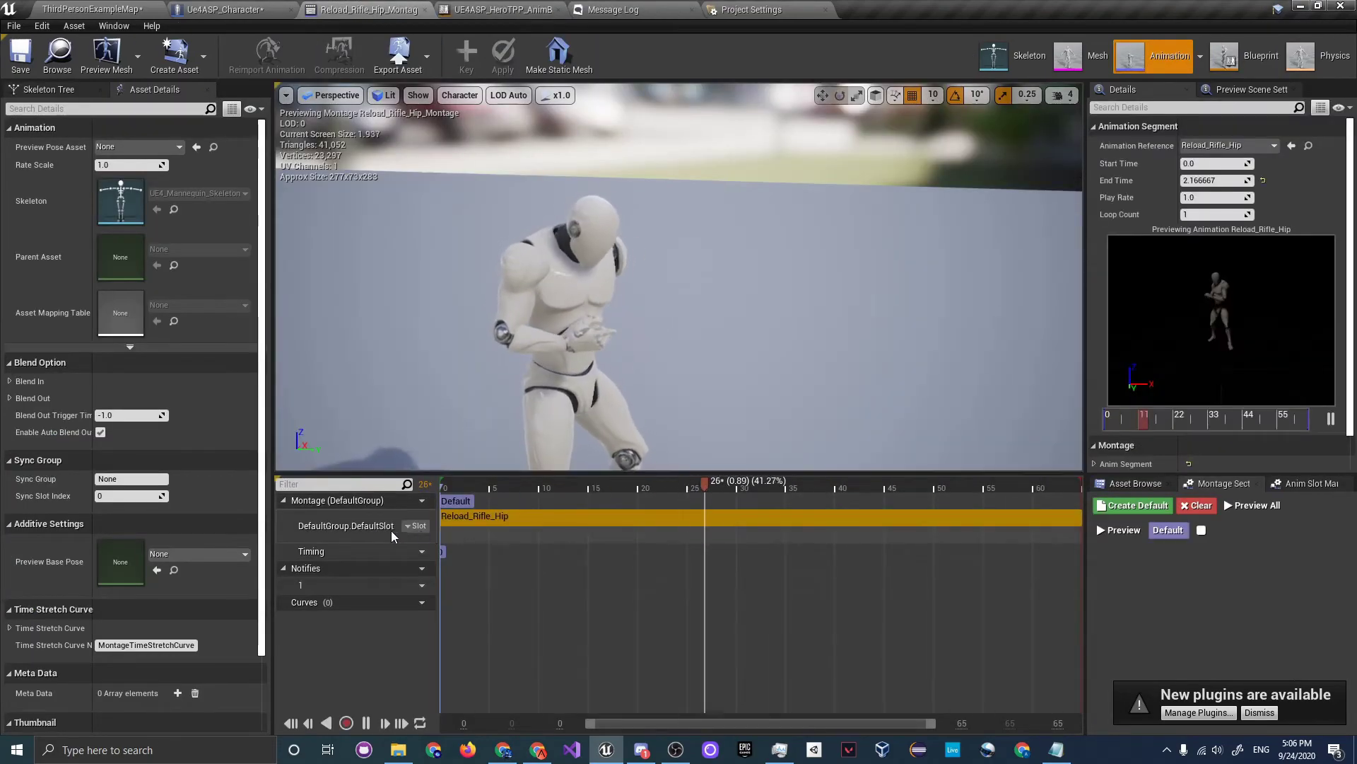
left_click(418, 526)
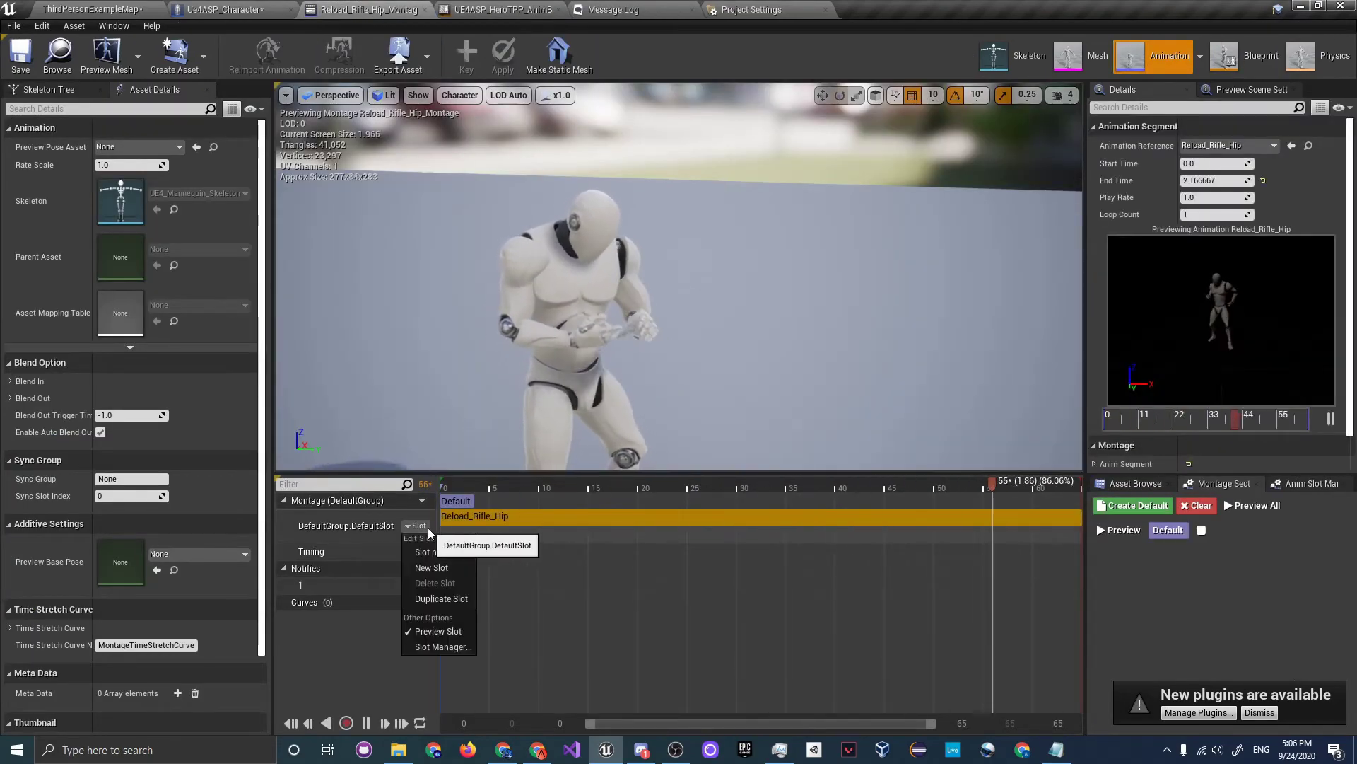
left_click(453, 568)
left_click(419, 560)
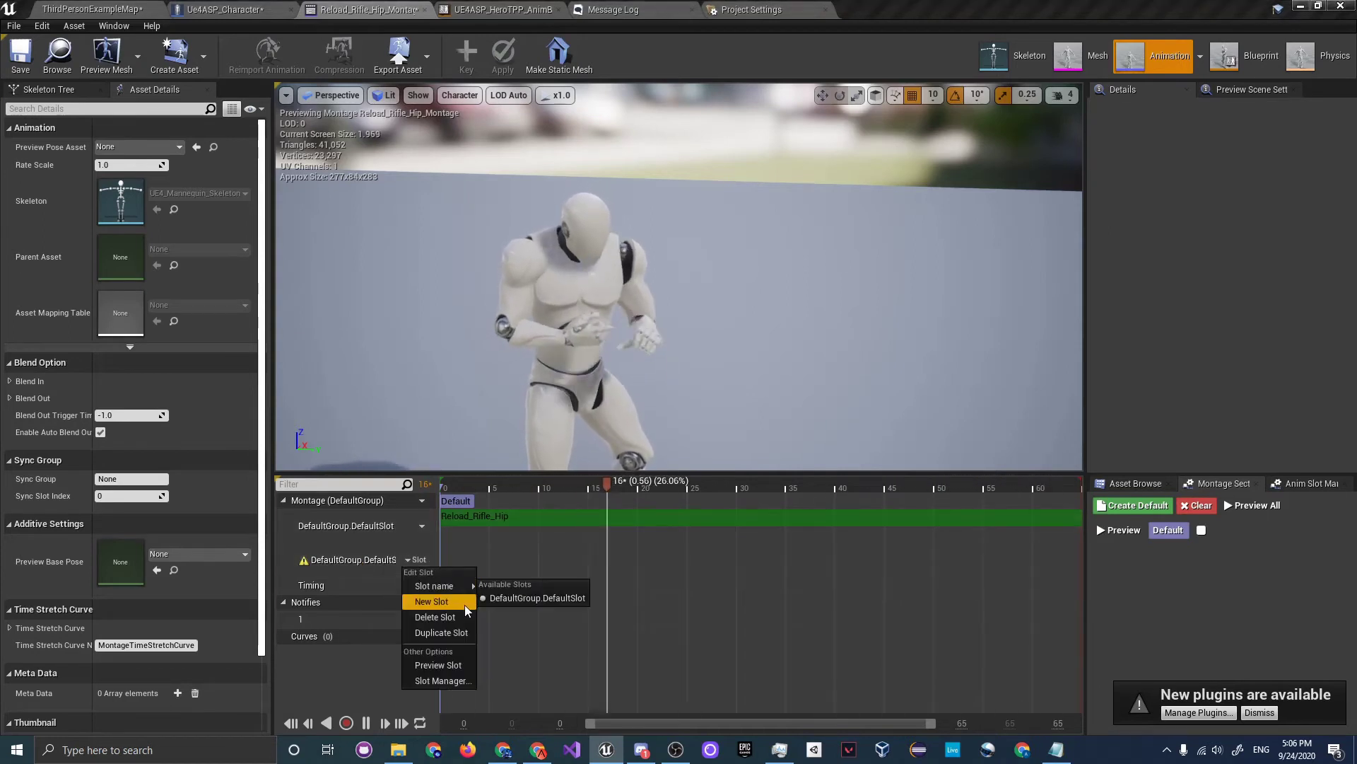